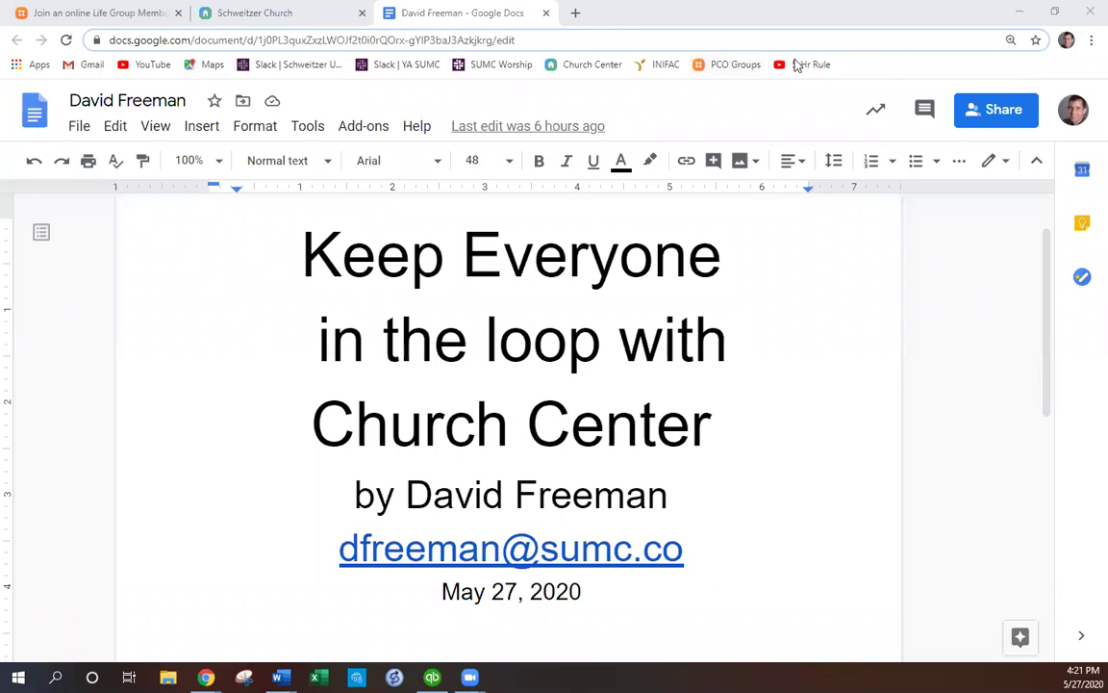
Compare the Schweitzer Church public home page with the group's members page, ending on the home page.
left_click(208, 12)
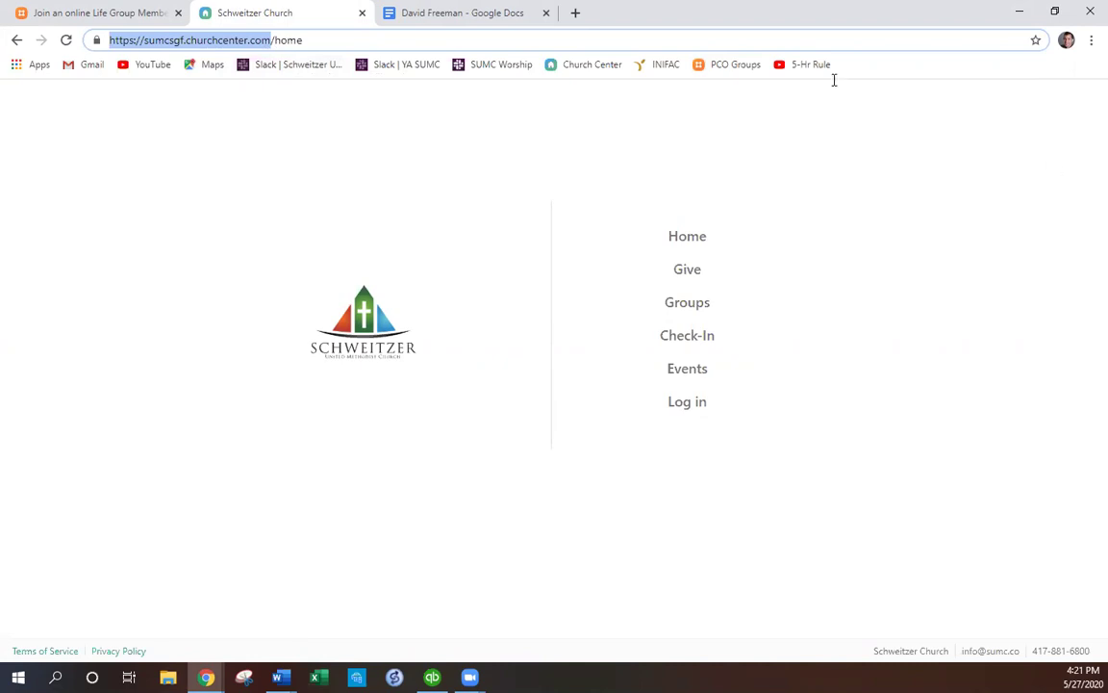
left_click(163, 17)
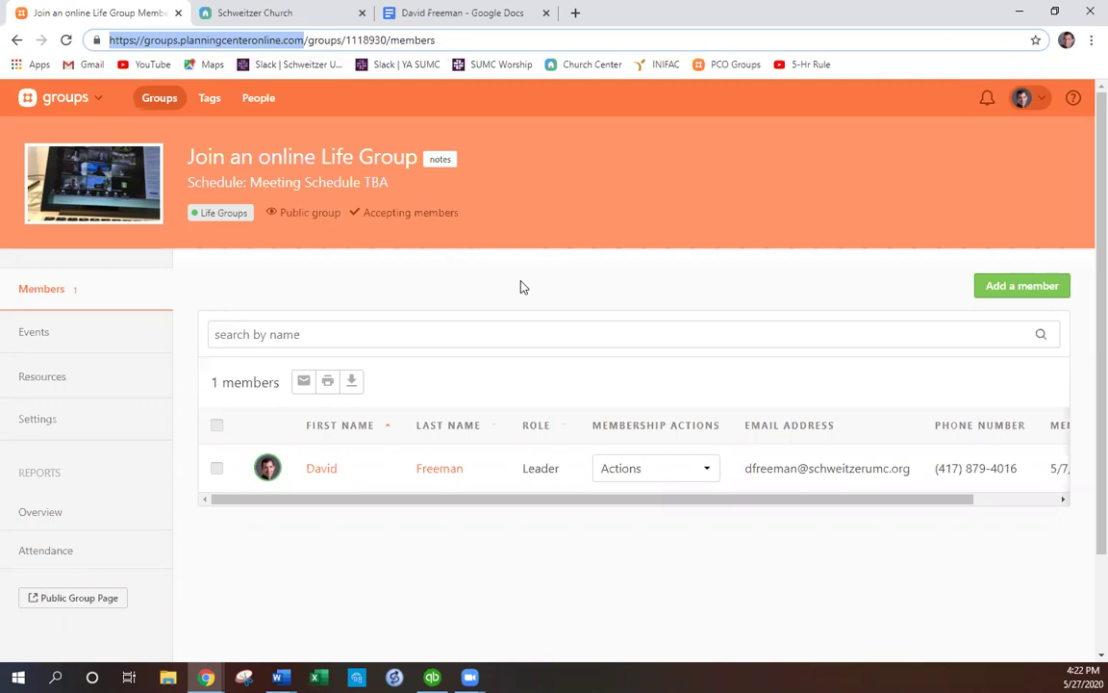
left_click(331, 29)
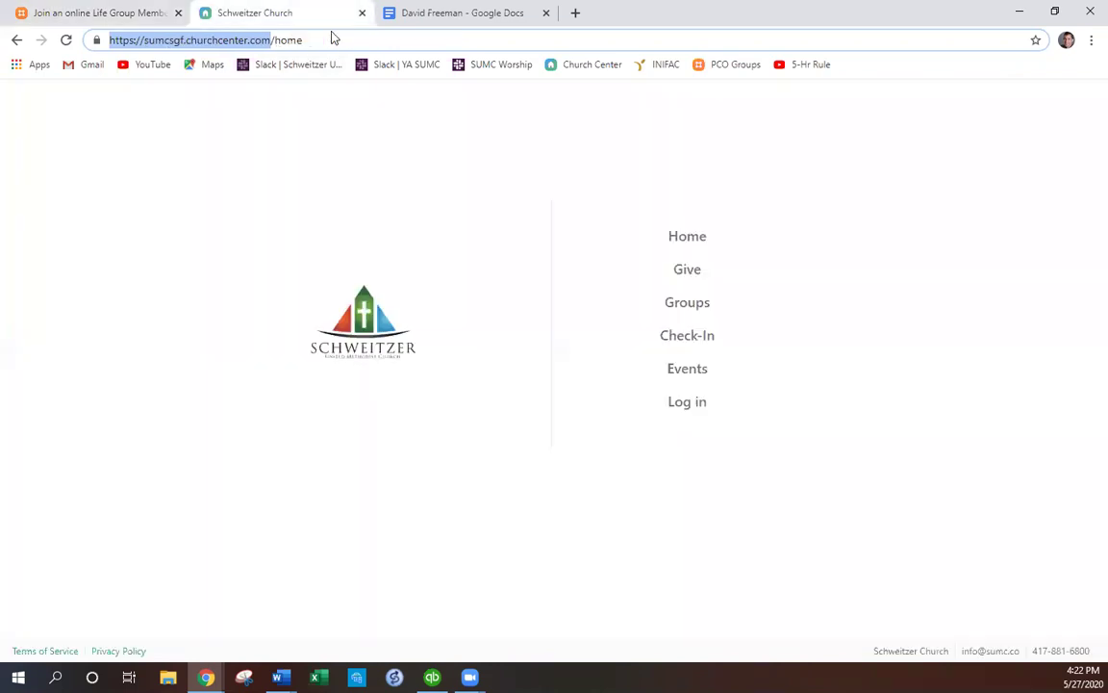
left_click(151, 19)
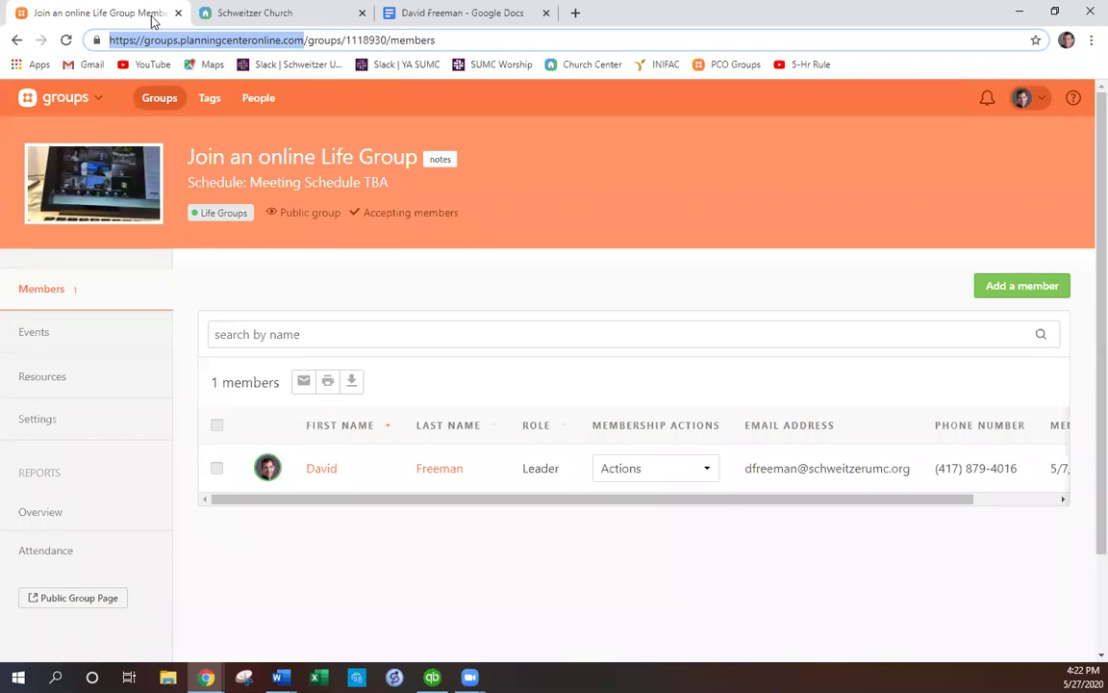
left_click(219, 13)
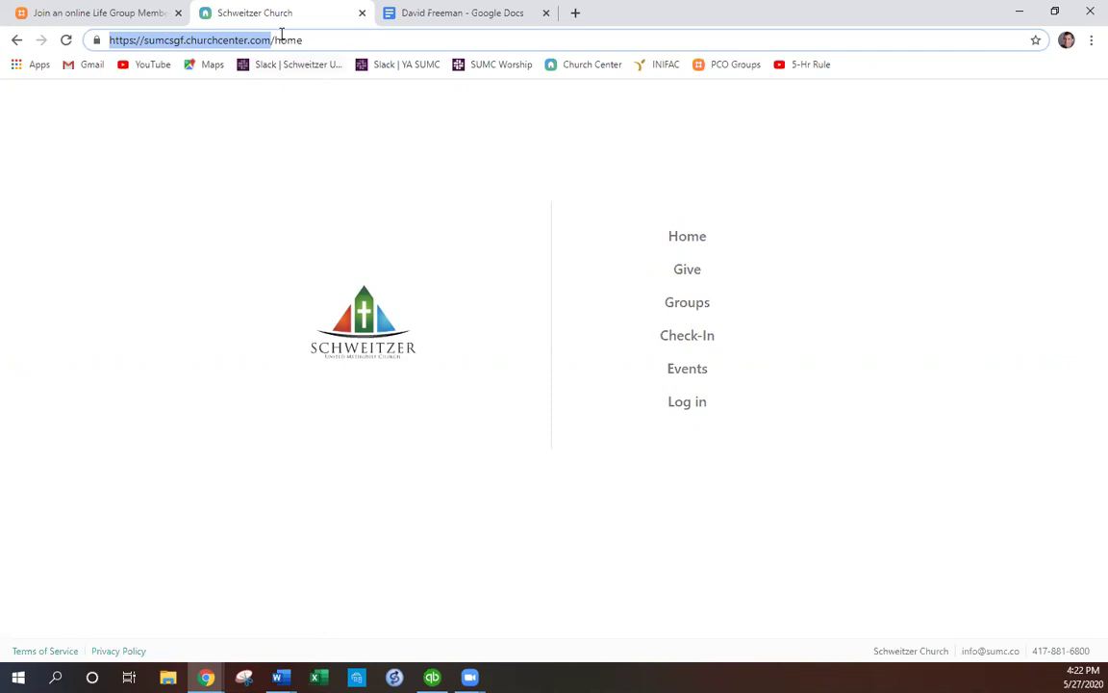
left_click(129, 15)
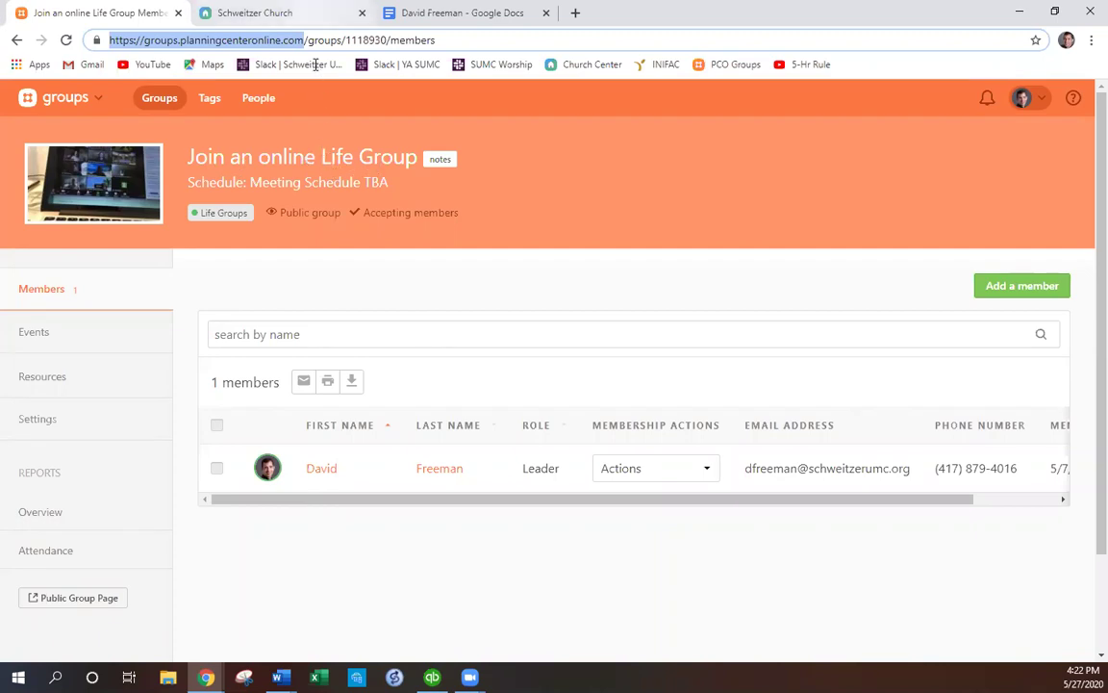
left_click(255, 13)
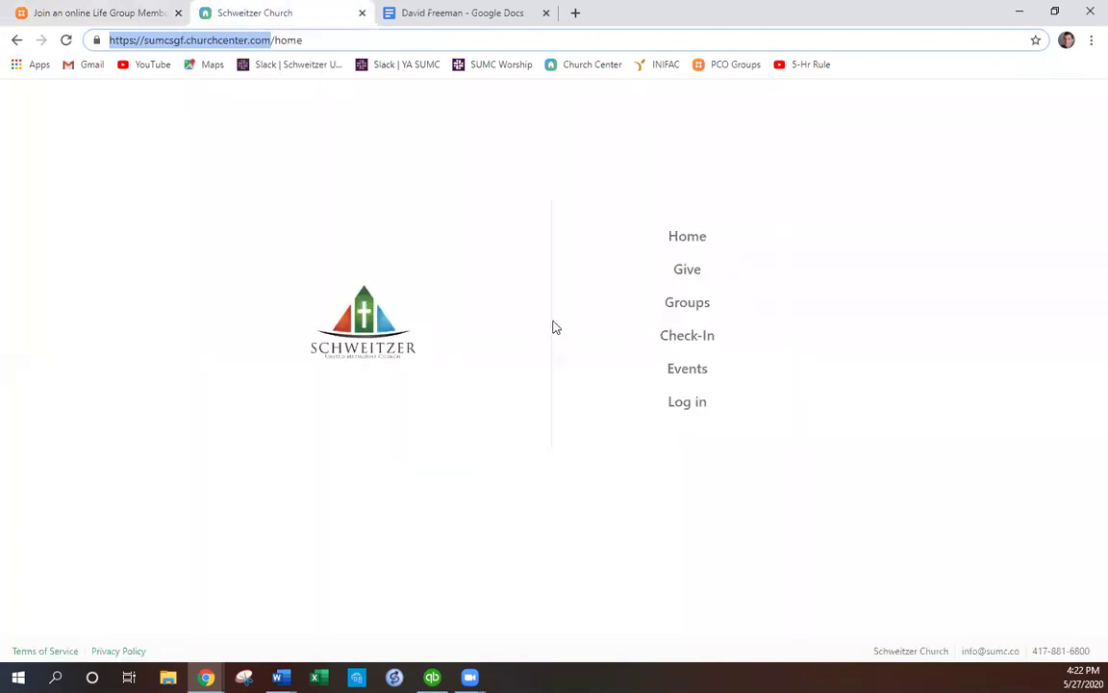
Browse Church Center Groups > Life Groups to the 'Join an online Life Group' listing, then return to members.
left_click(689, 304)
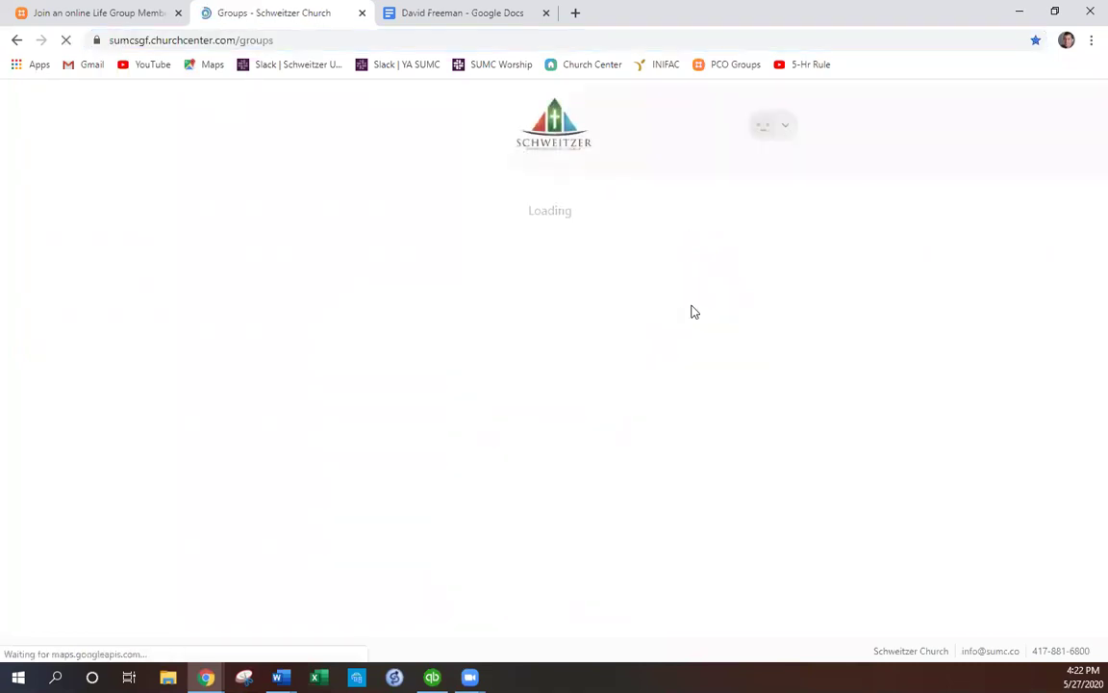
left_click(277, 270)
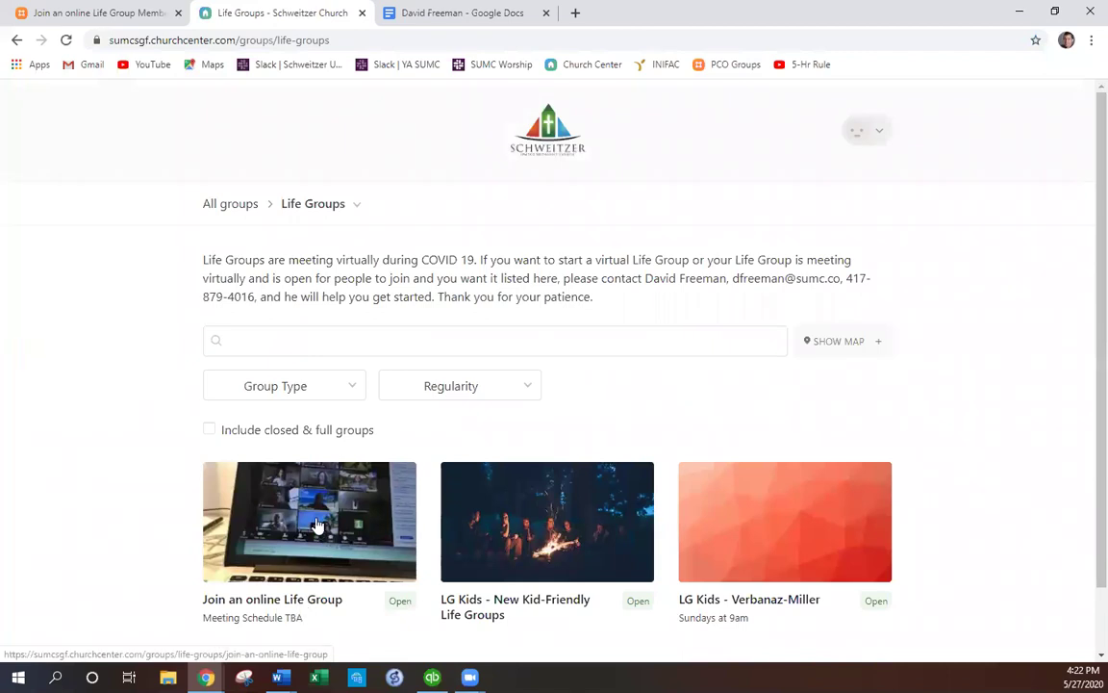
left_click(310, 514)
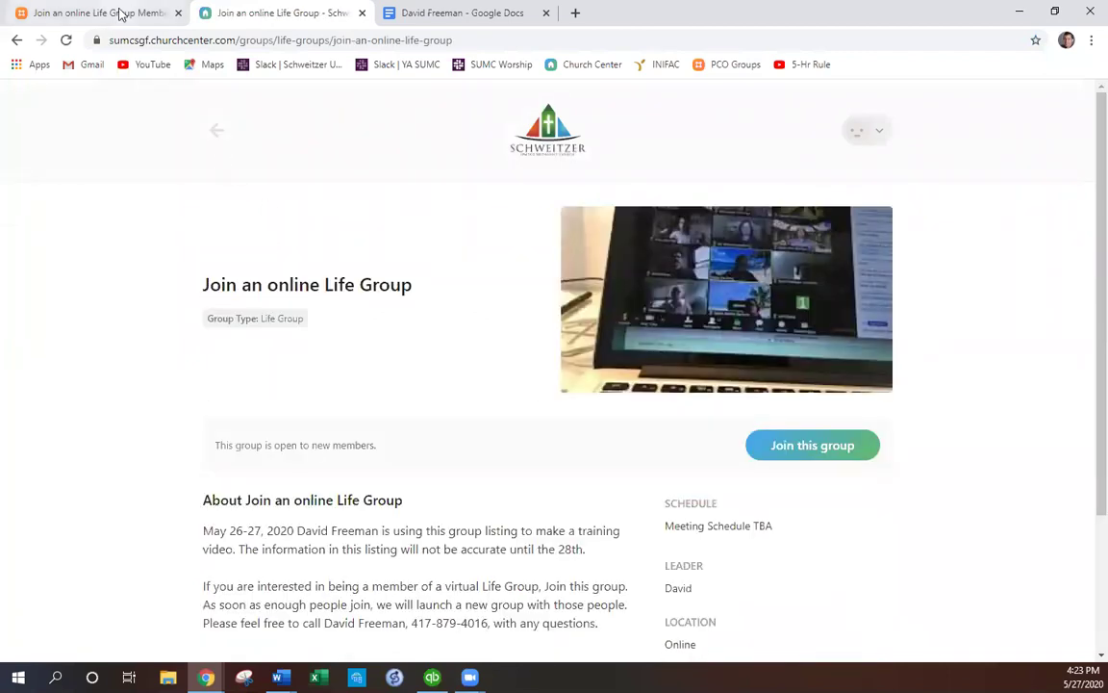
left_click(113, 13)
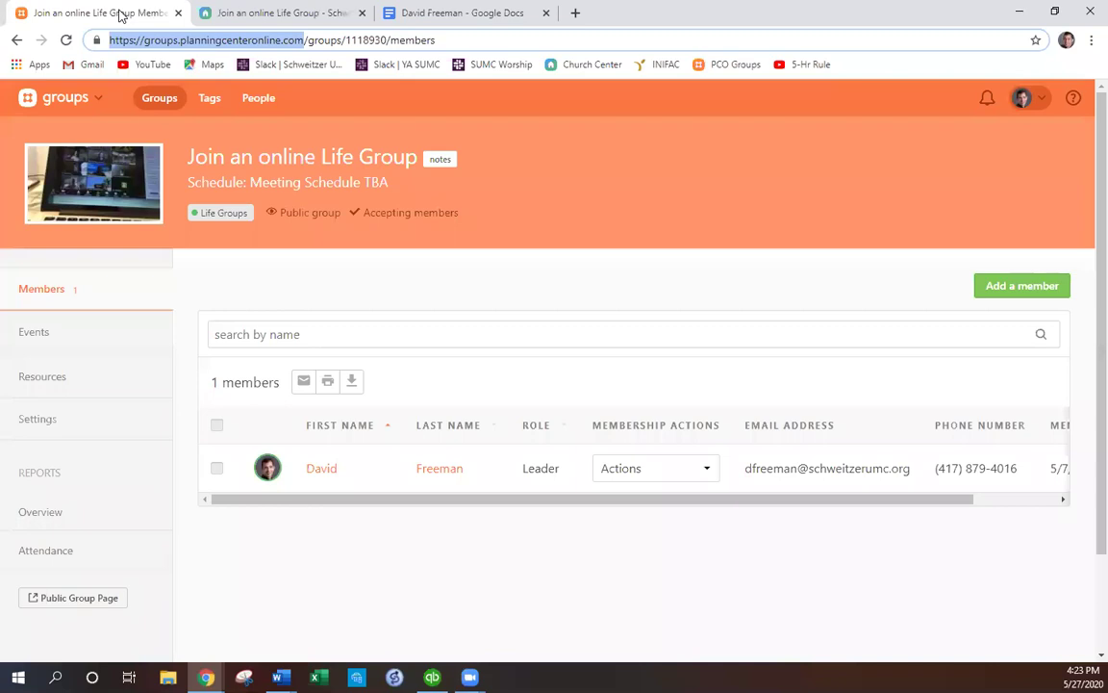
Append ' - Change' to the group's name in Settings and save it.
left_click(44, 420)
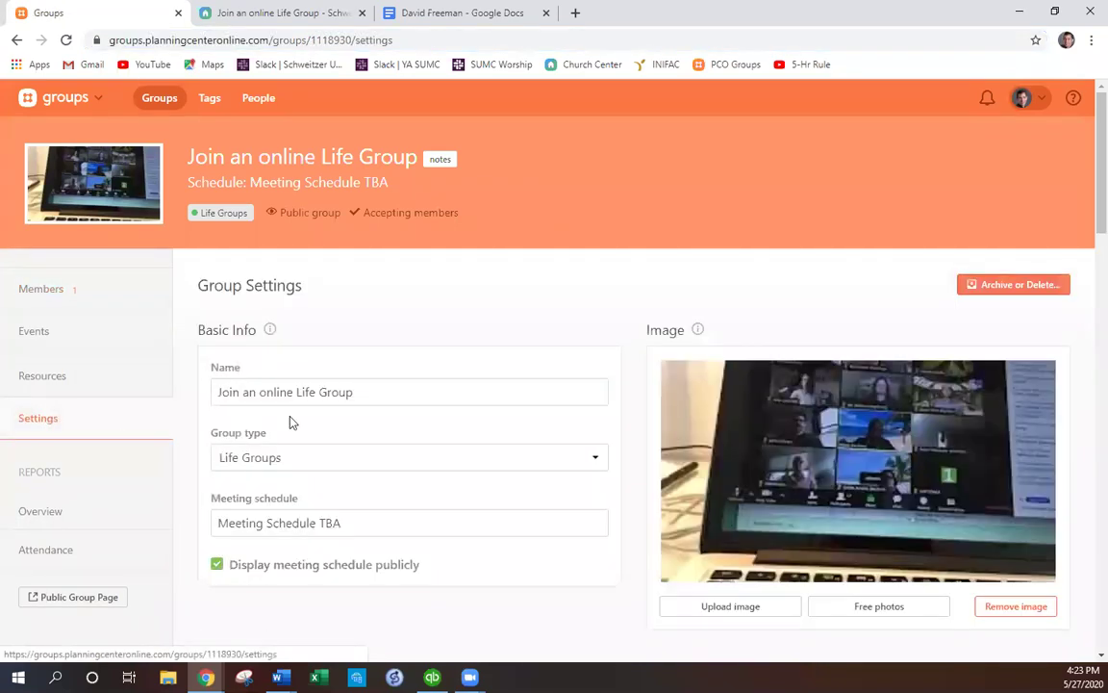
left_click(366, 391)
type("-")
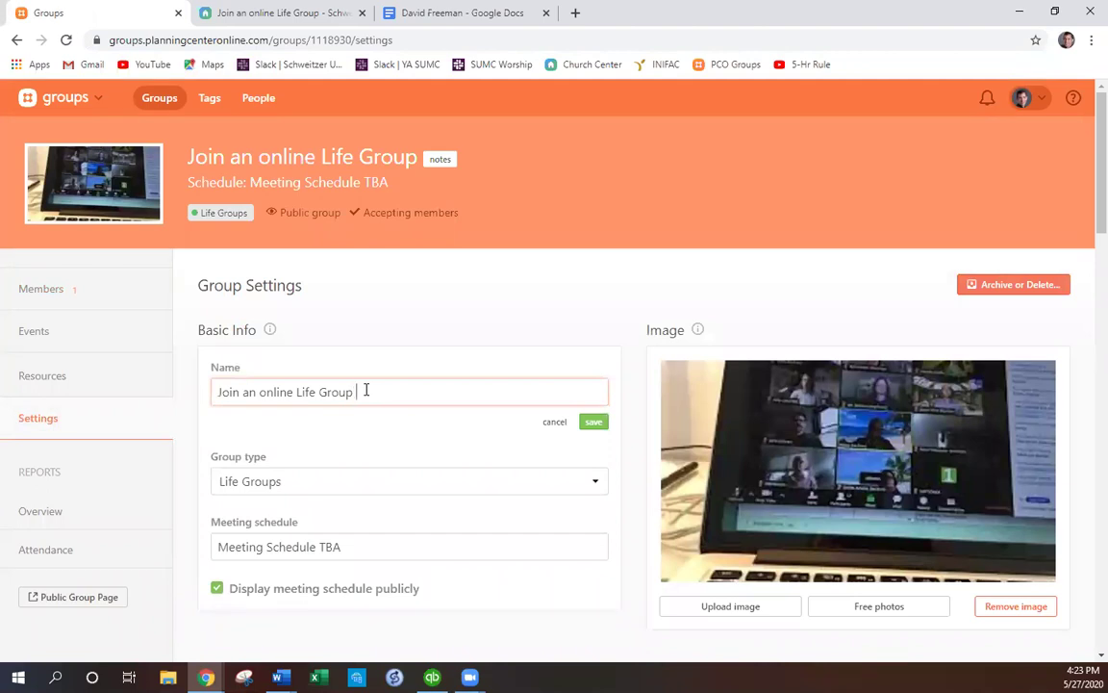
type(" Change")
left_click(593, 423)
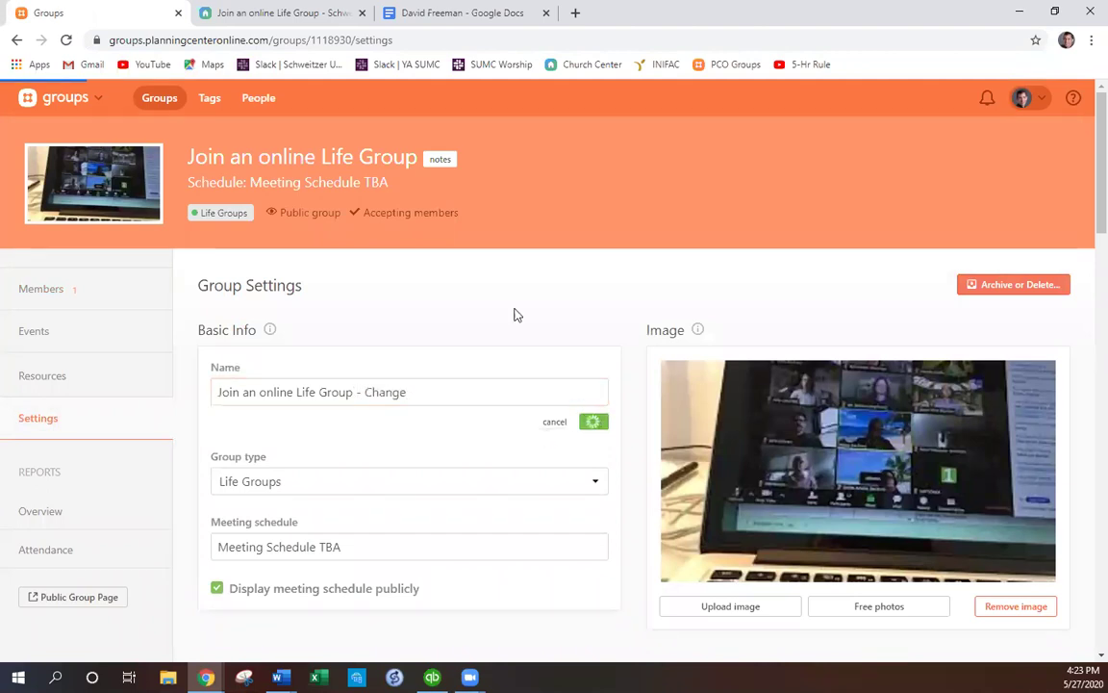
Reload the public group page to confirm the new name, then return to Group Settings.
left_click(300, 20)
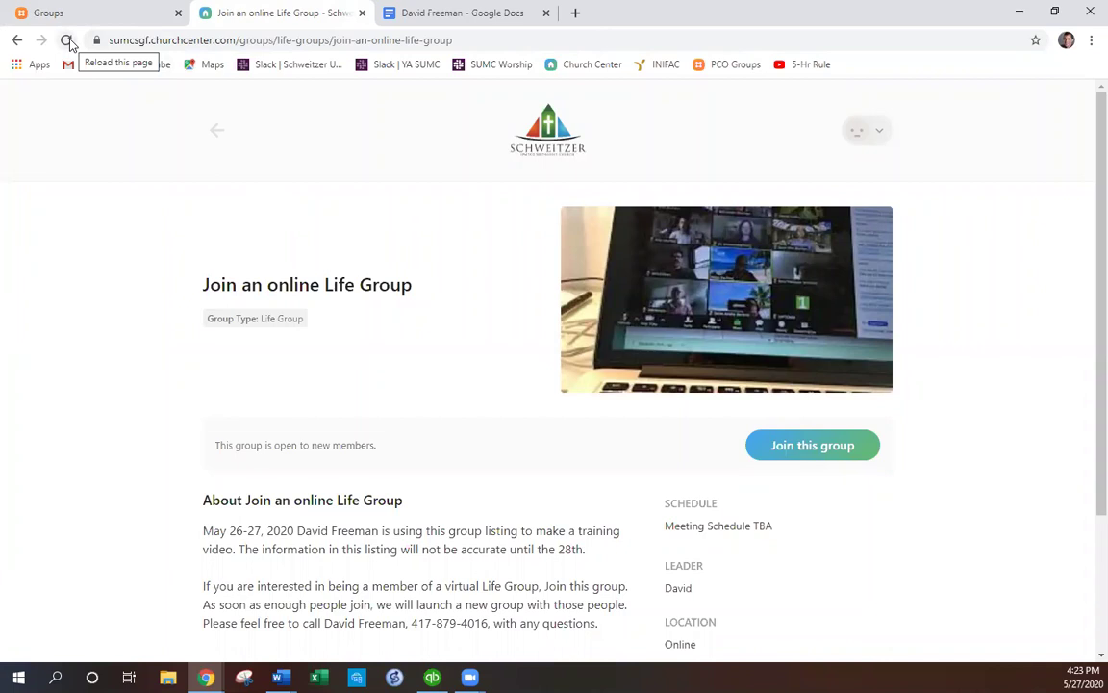
left_click(66, 40)
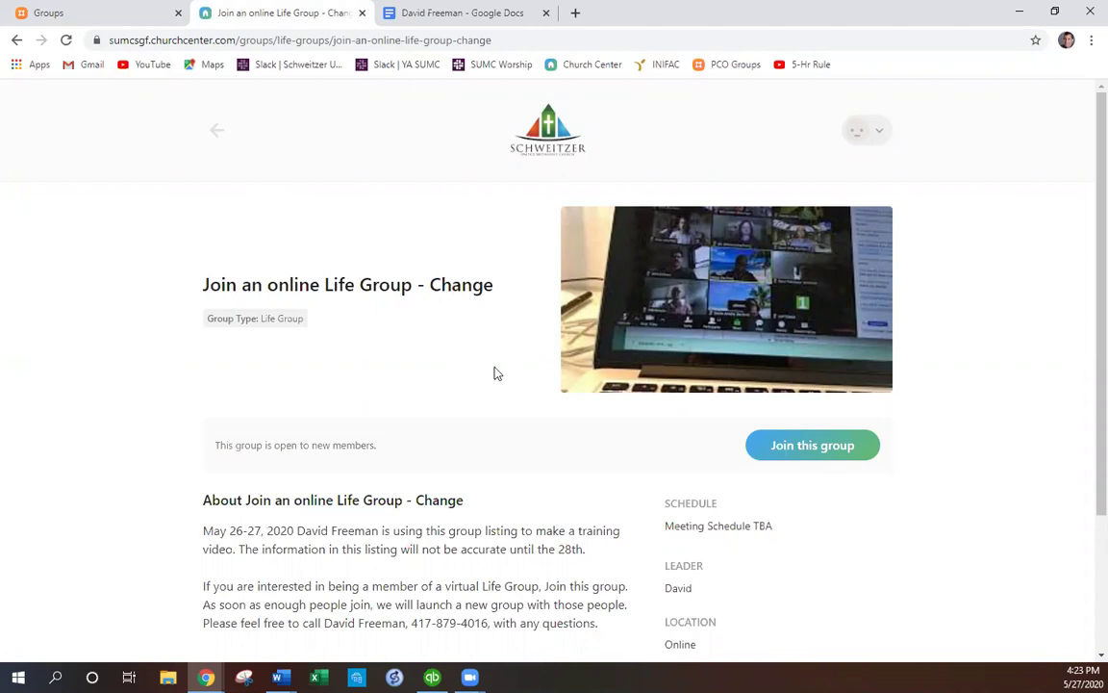
left_click(114, 20)
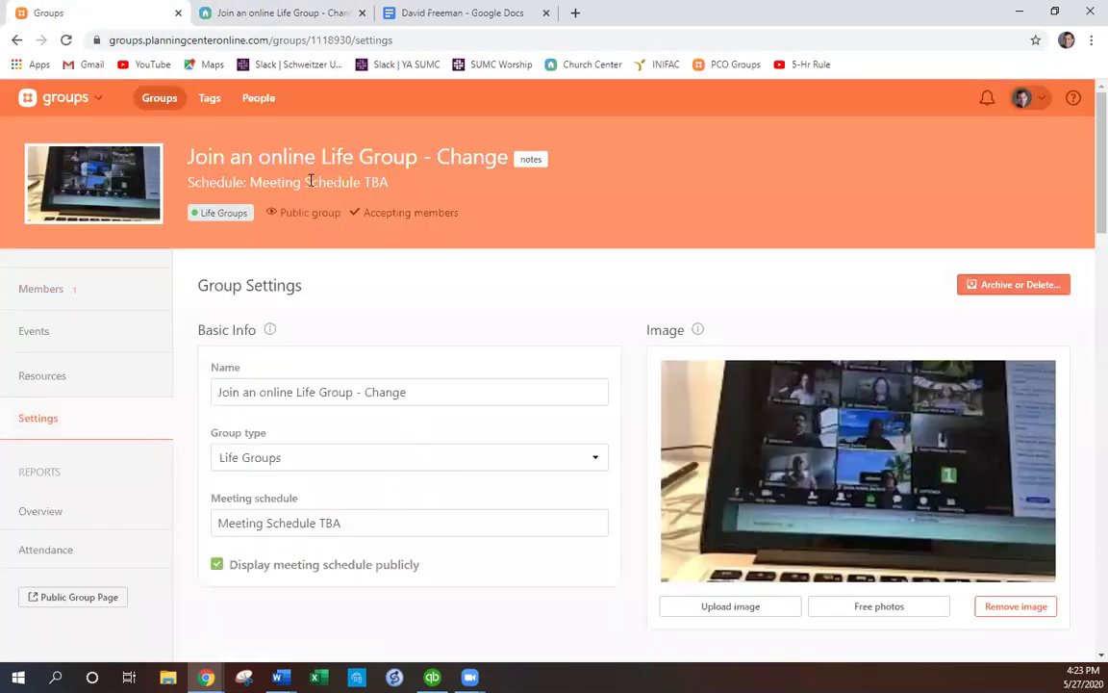
key("ctrl+Tab")
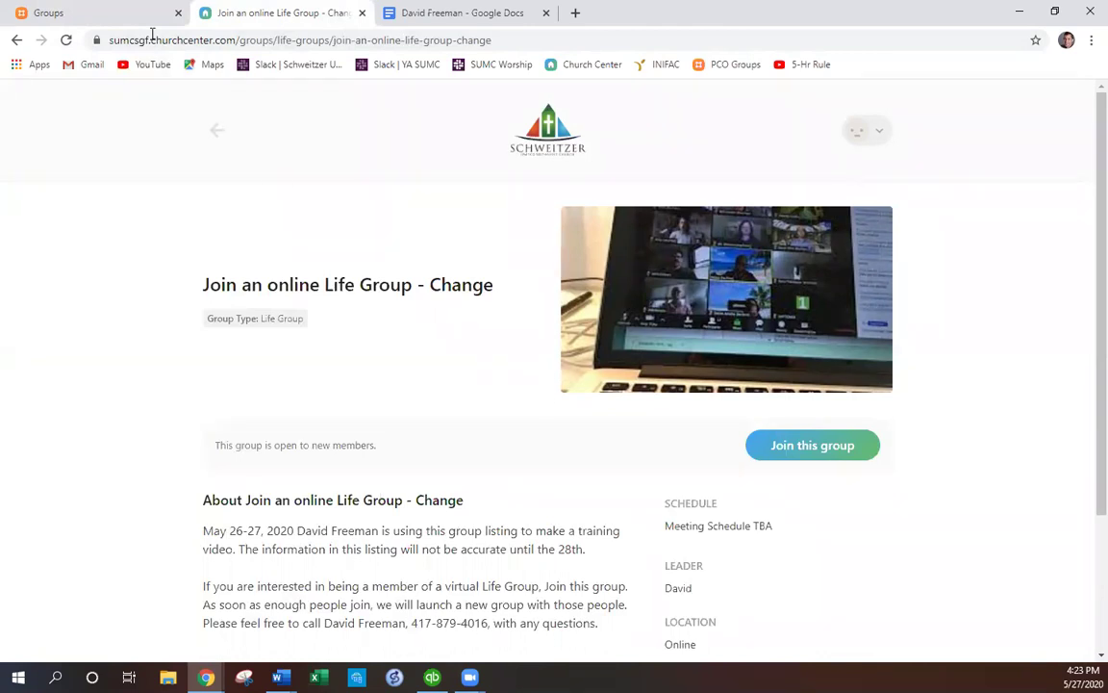
left_click(145, 14)
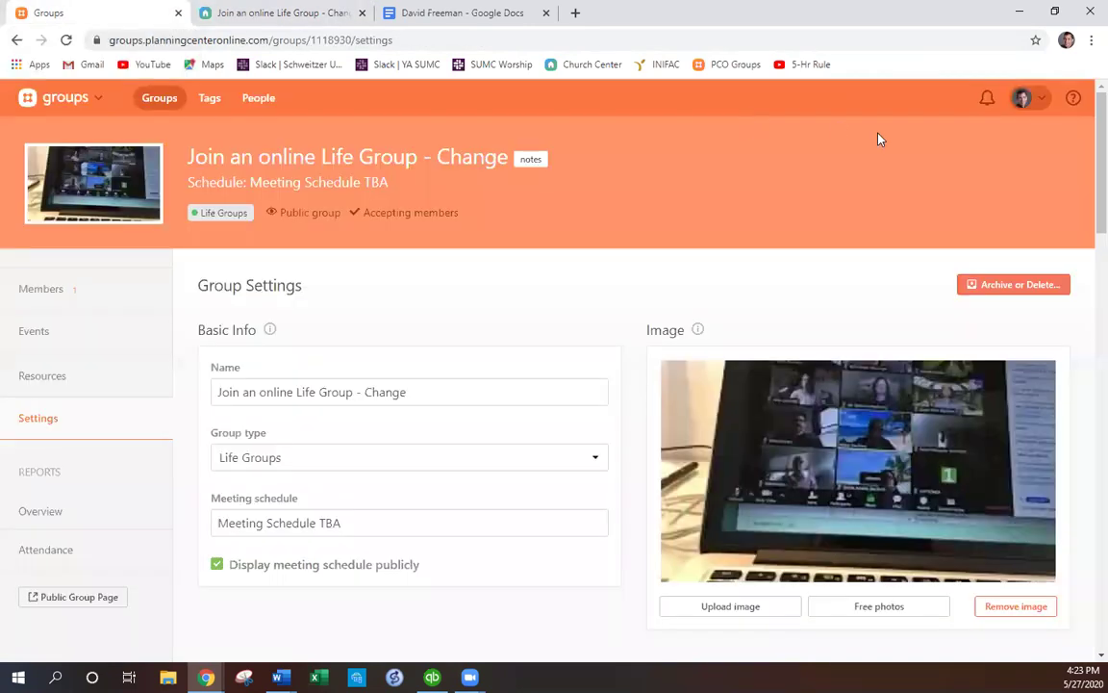
left_click(1074, 101)
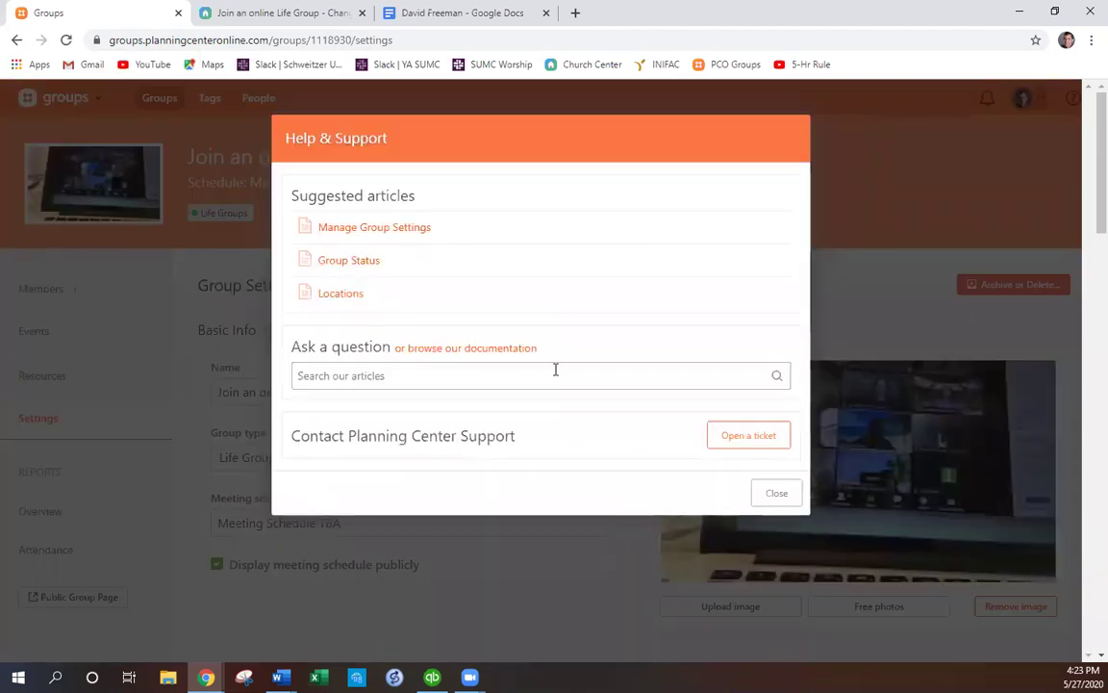
left_click(777, 497)
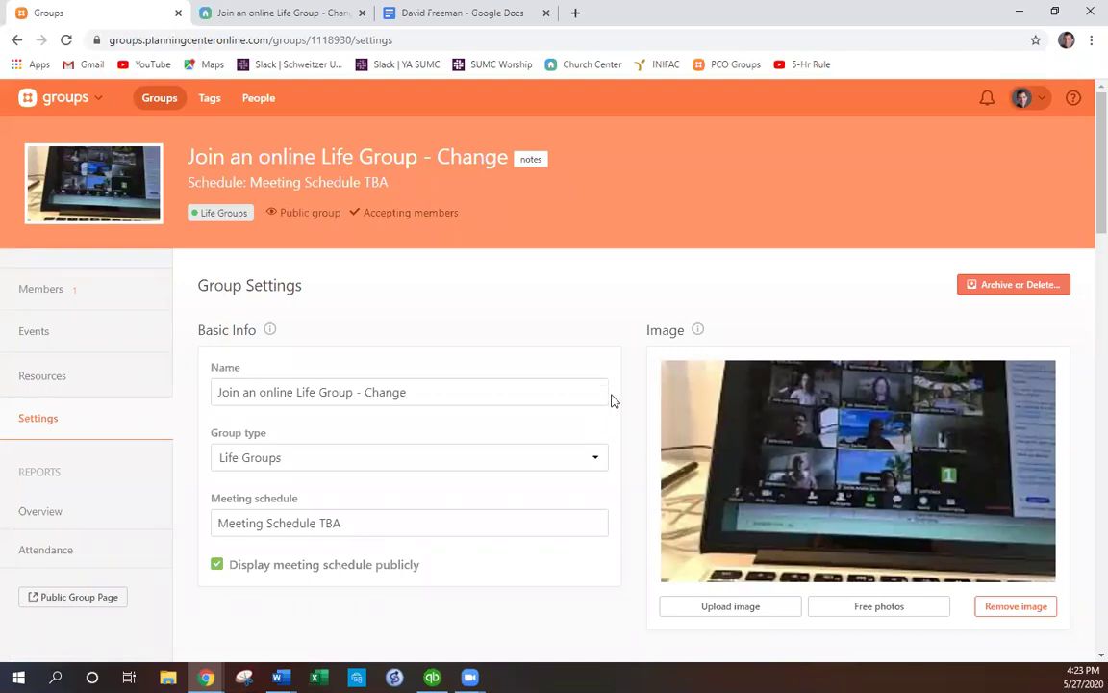
scroll(577, 438, "down", 3)
Check the renamed group's public page and Guest menu, then view the group's Members list.
scroll(577, 460, "up", 1)
scroll(509, 469, "up", 1)
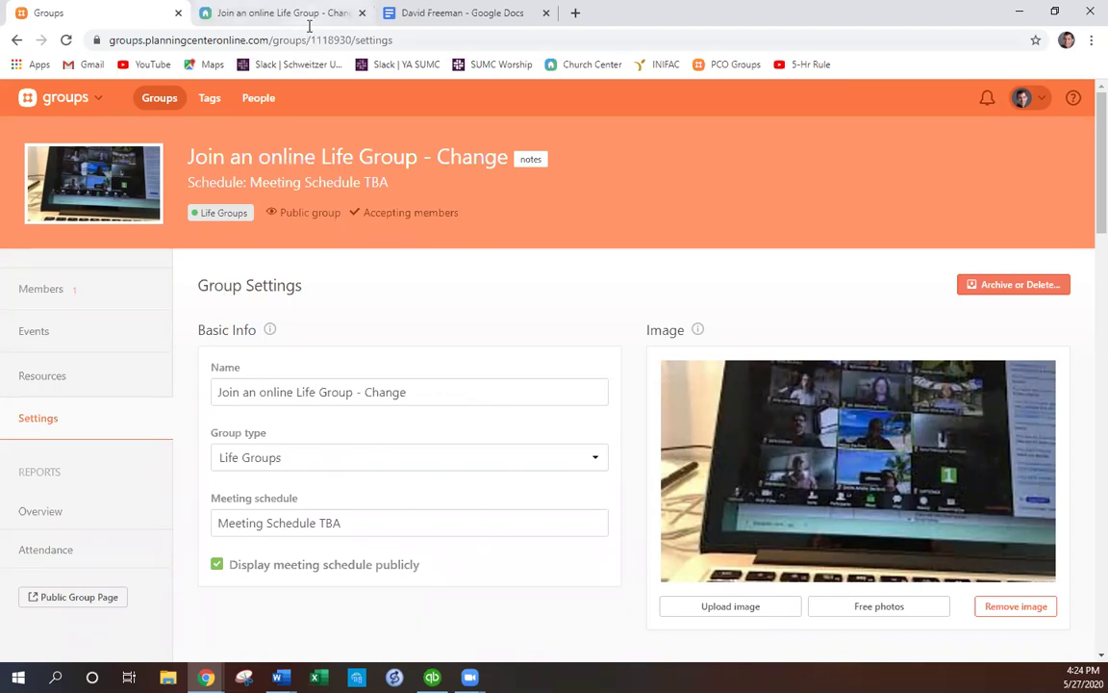
left_click(278, 19)
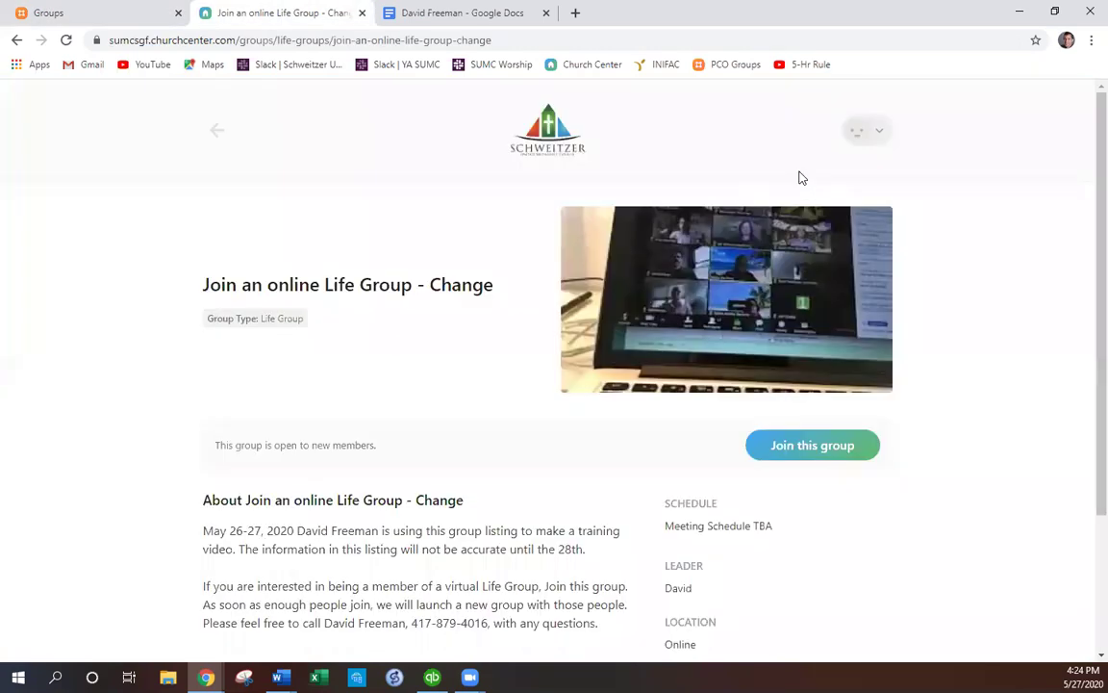
left_click(877, 135)
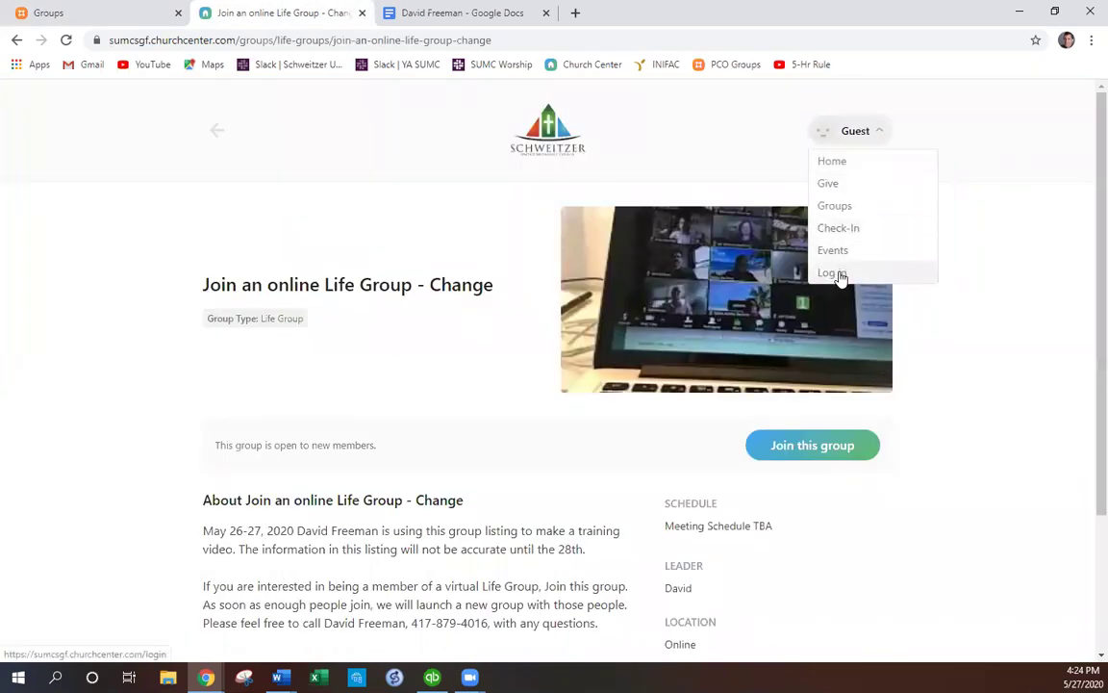
left_click(924, 131)
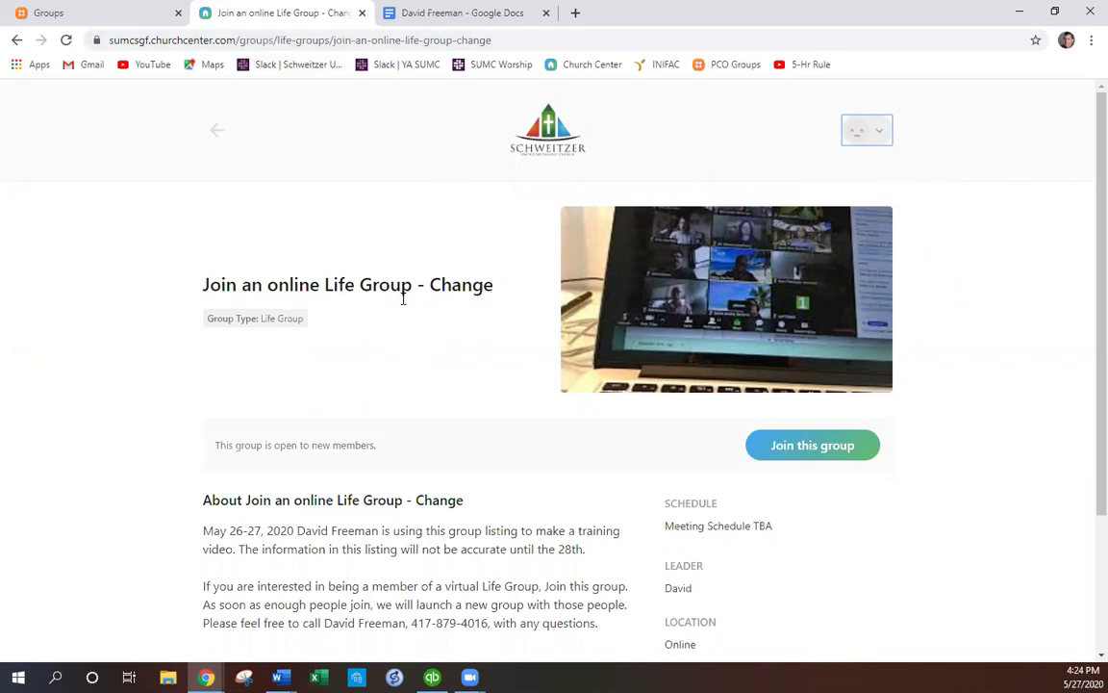
left_click(130, 13)
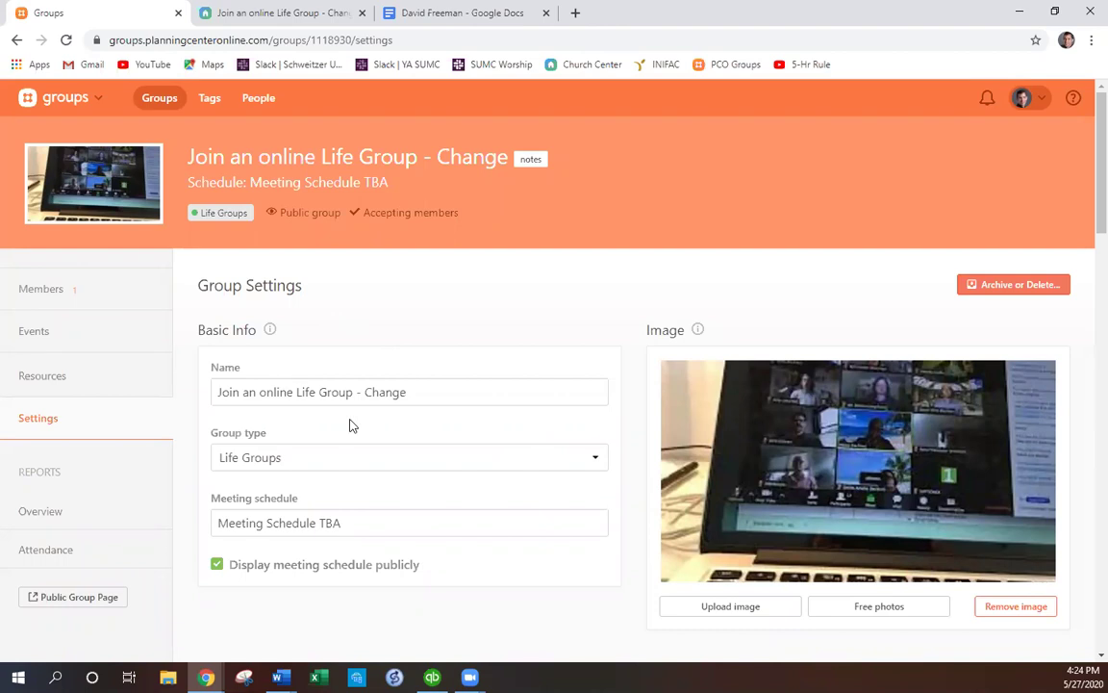
left_click(55, 295)
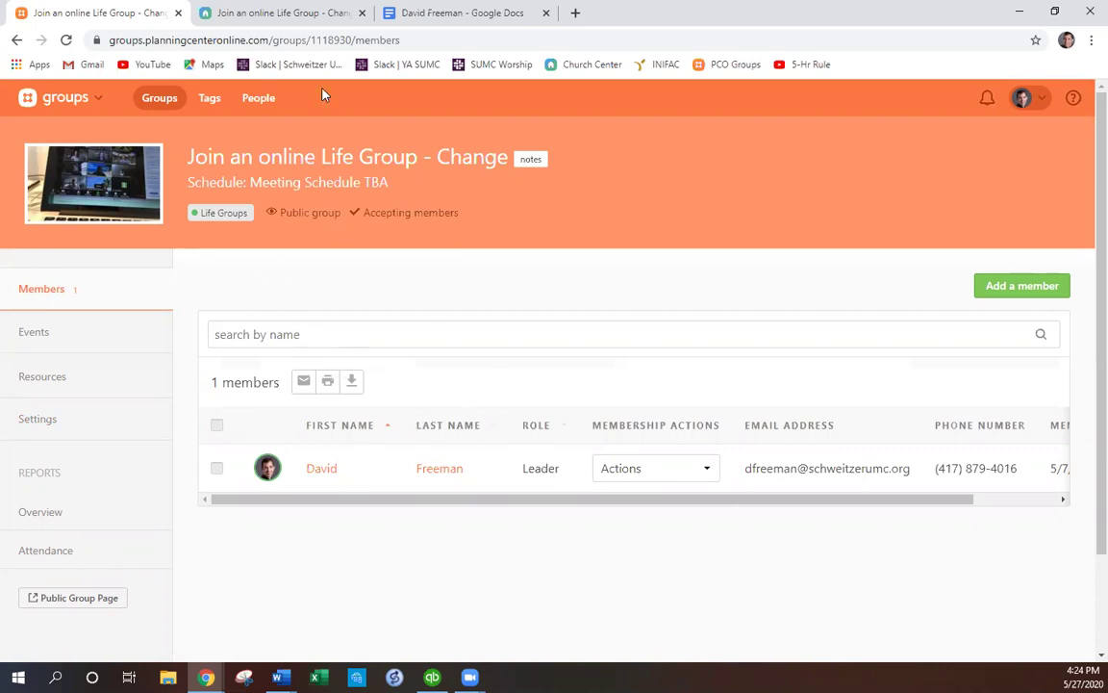
Glance over the public page and group settings, then show the Events calendar for May–June 2020.
left_click(298, 16)
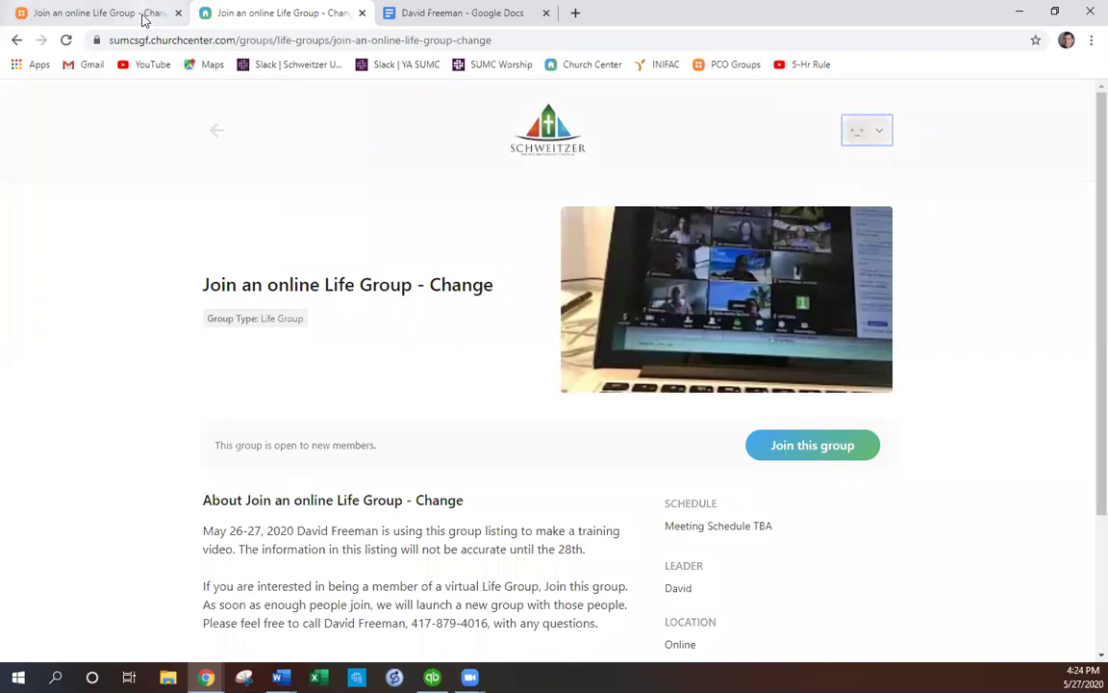
left_click(143, 18)
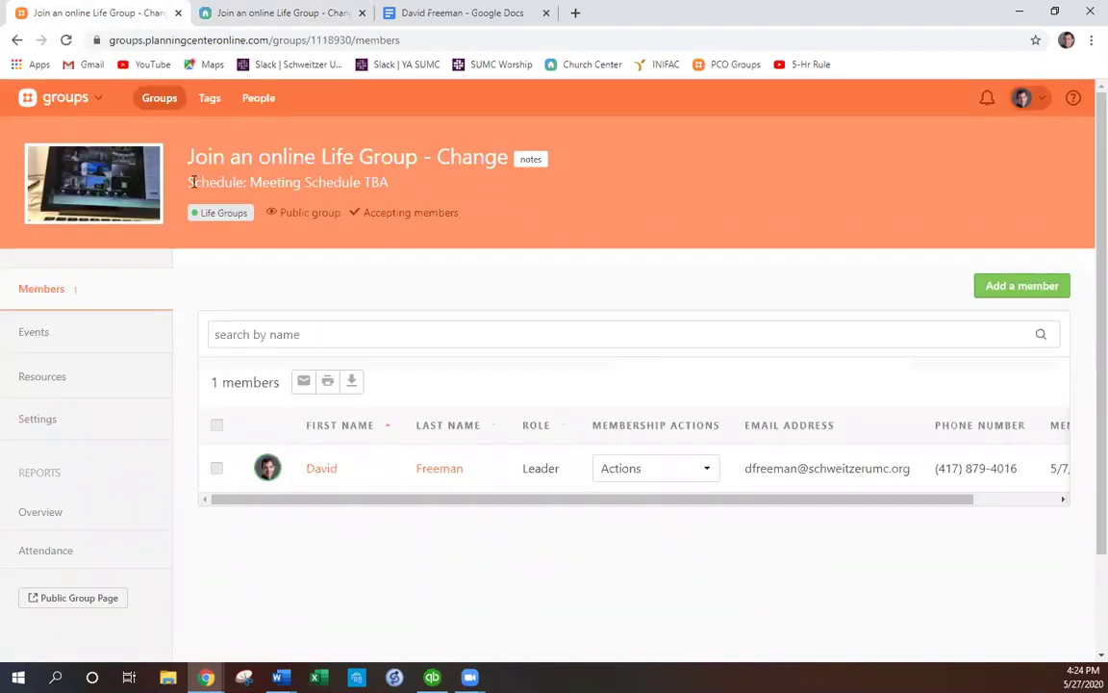
left_click(74, 420)
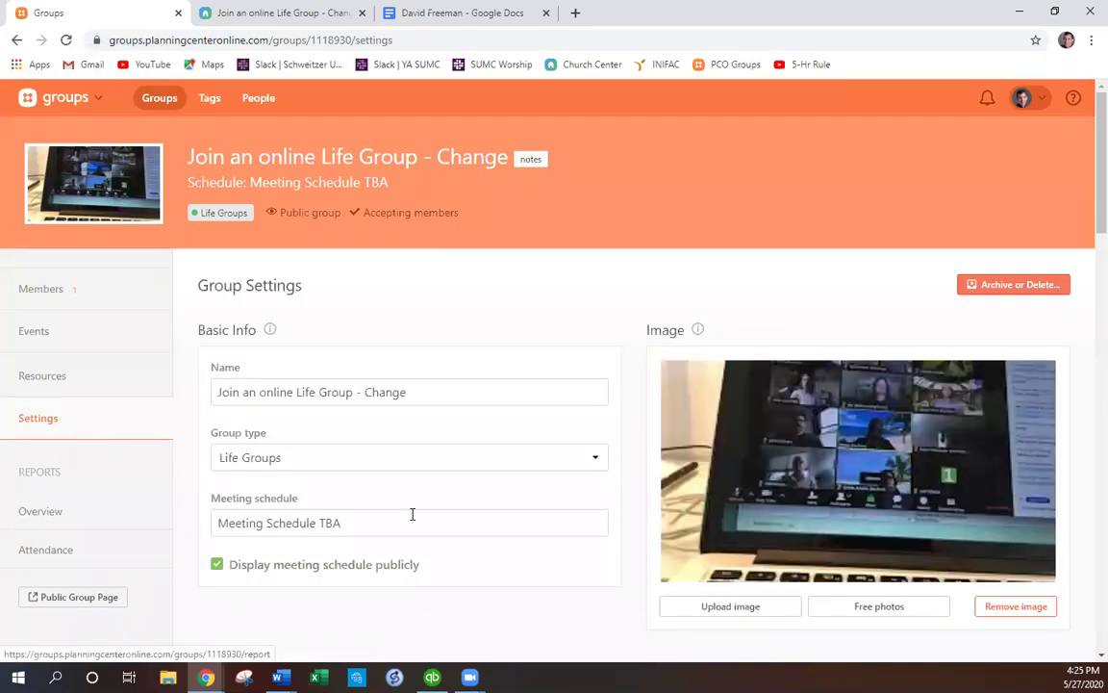
scroll(475, 507, "down", 1)
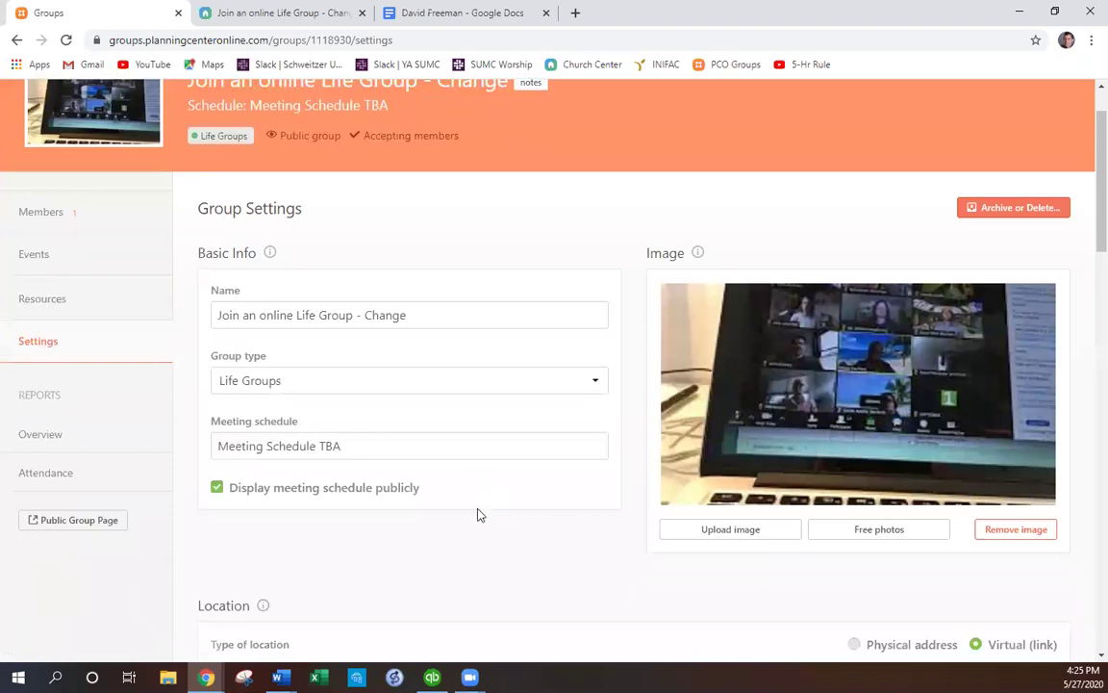
scroll(477, 515, "down", 3)
scroll(483, 521, "up", 3)
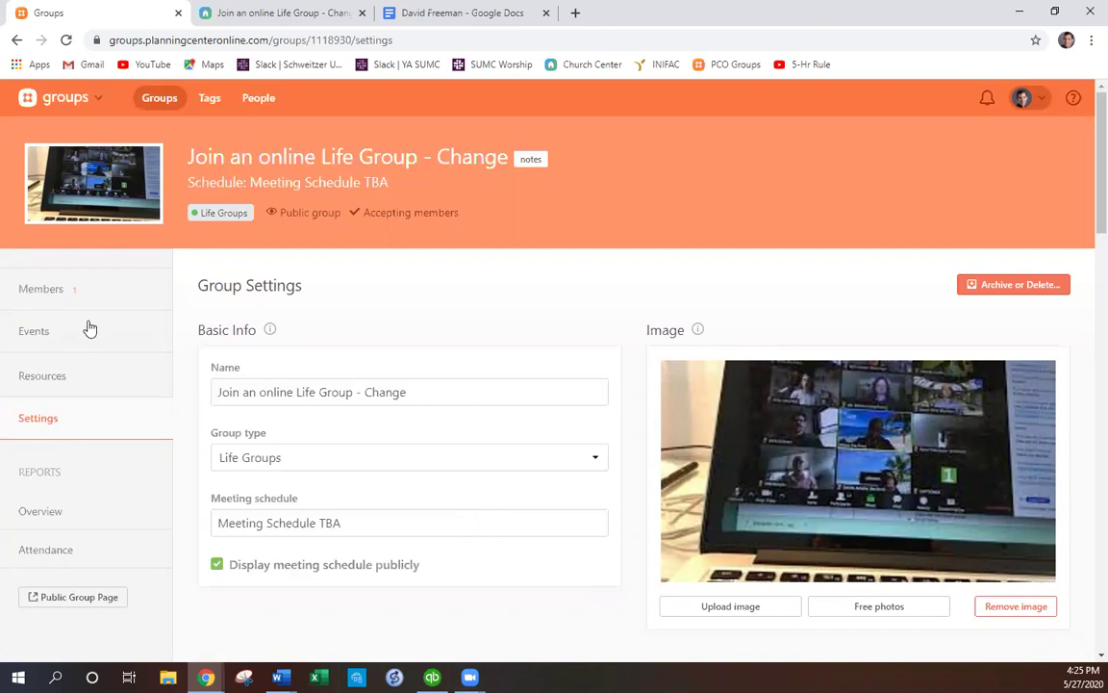
left_click(87, 291)
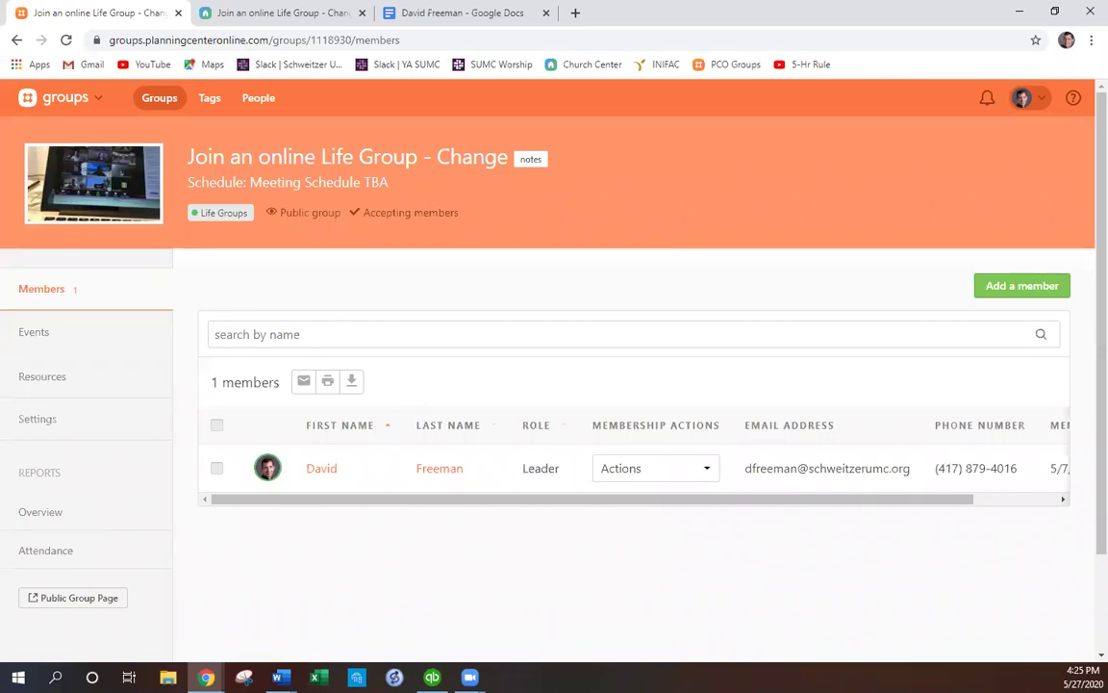
left_click(33, 333)
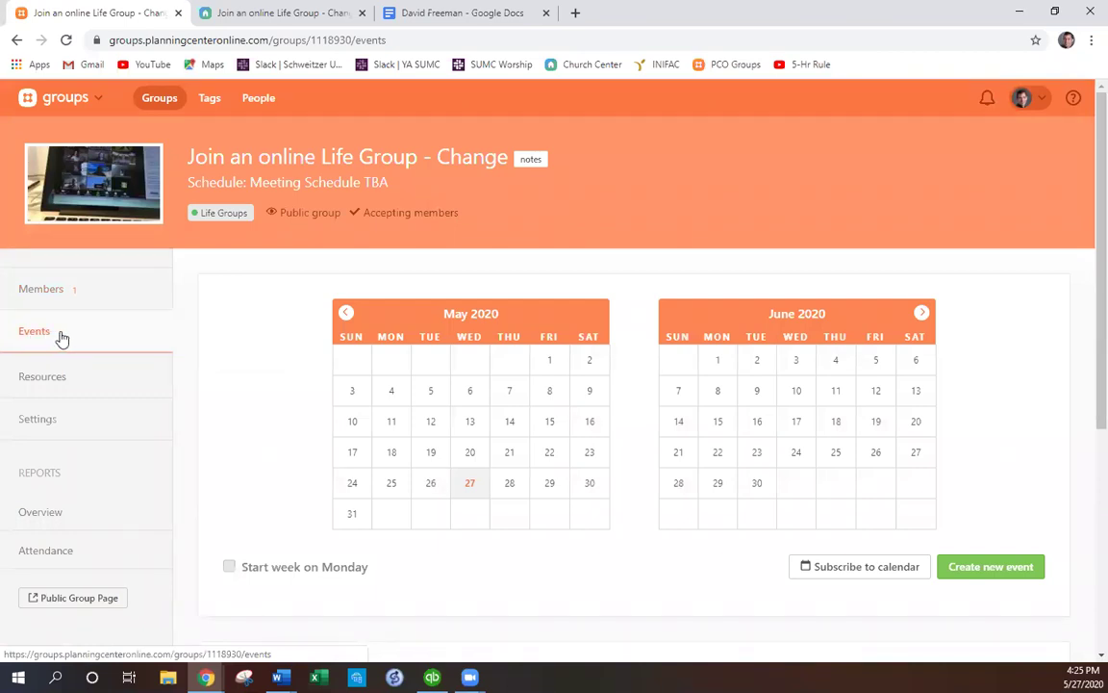
Look over the group's Resources, Overview stats and Attendance report, then return to Settings.
left_click(65, 380)
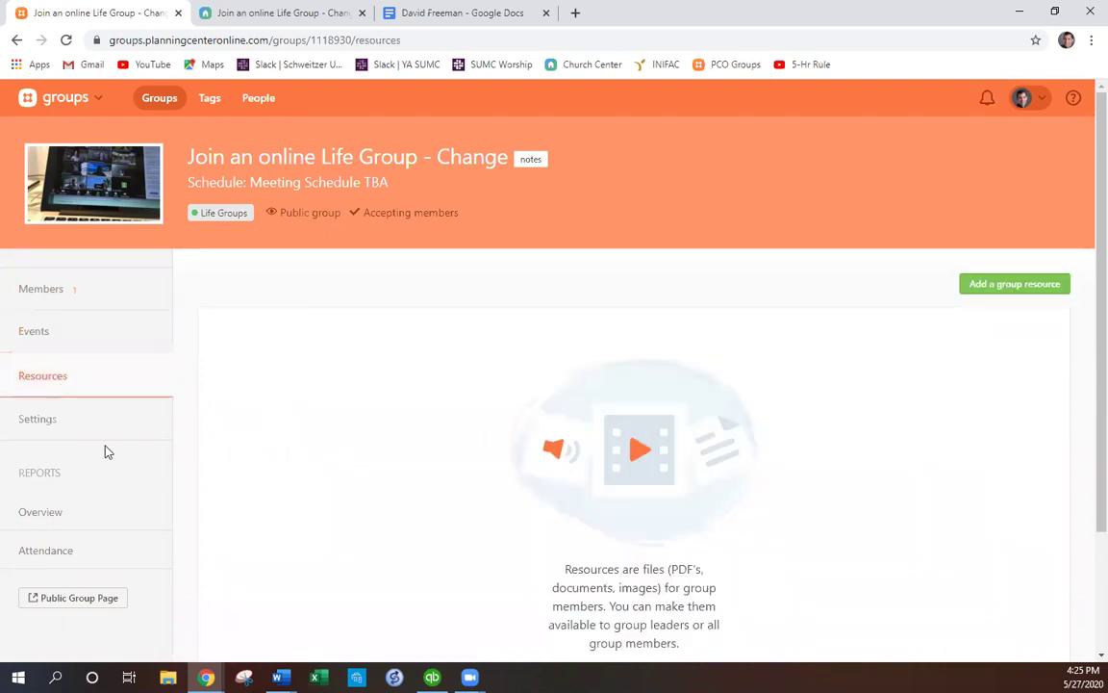
left_click(68, 428)
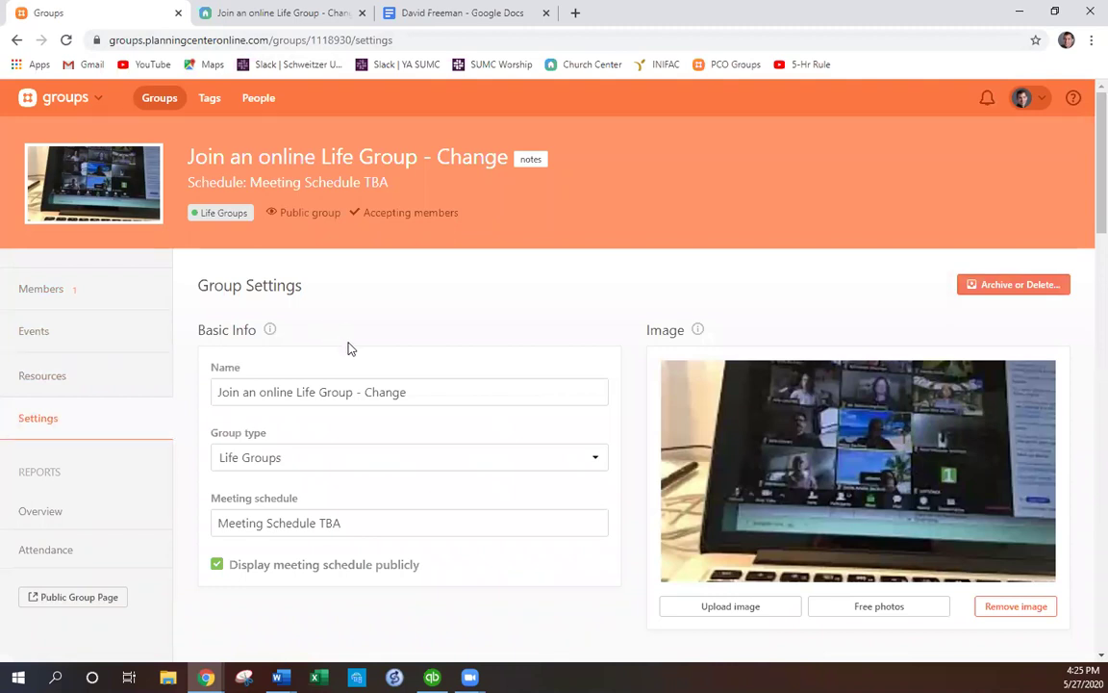
left_click(60, 517)
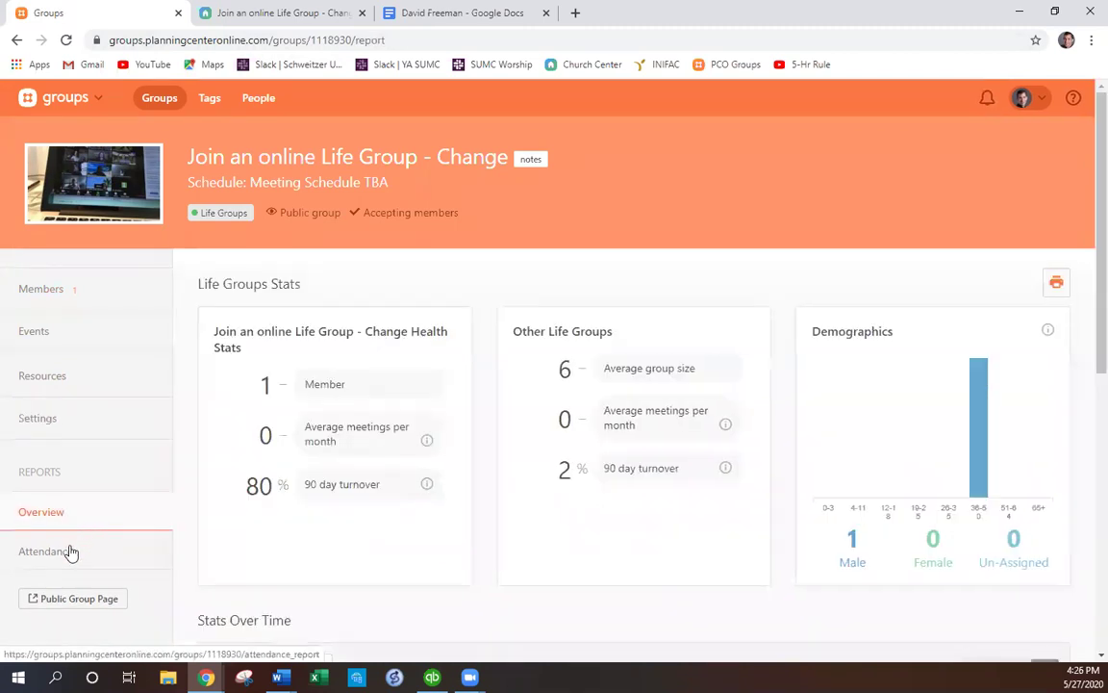
left_click(70, 551)
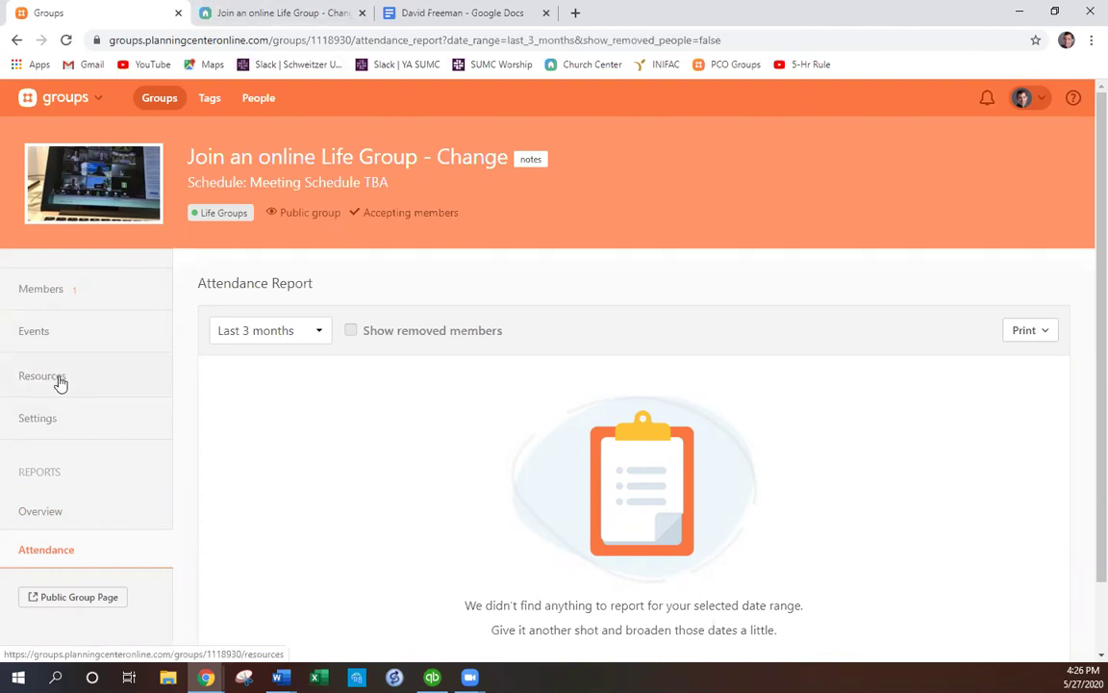
left_click(55, 421)
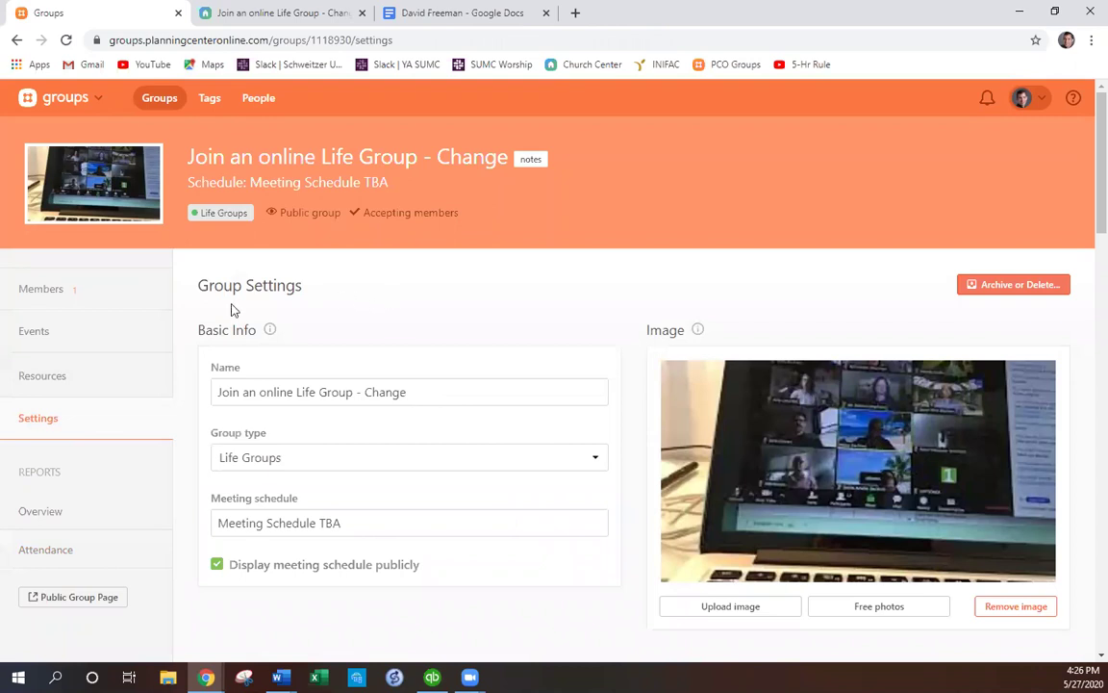
left_click(245, 14)
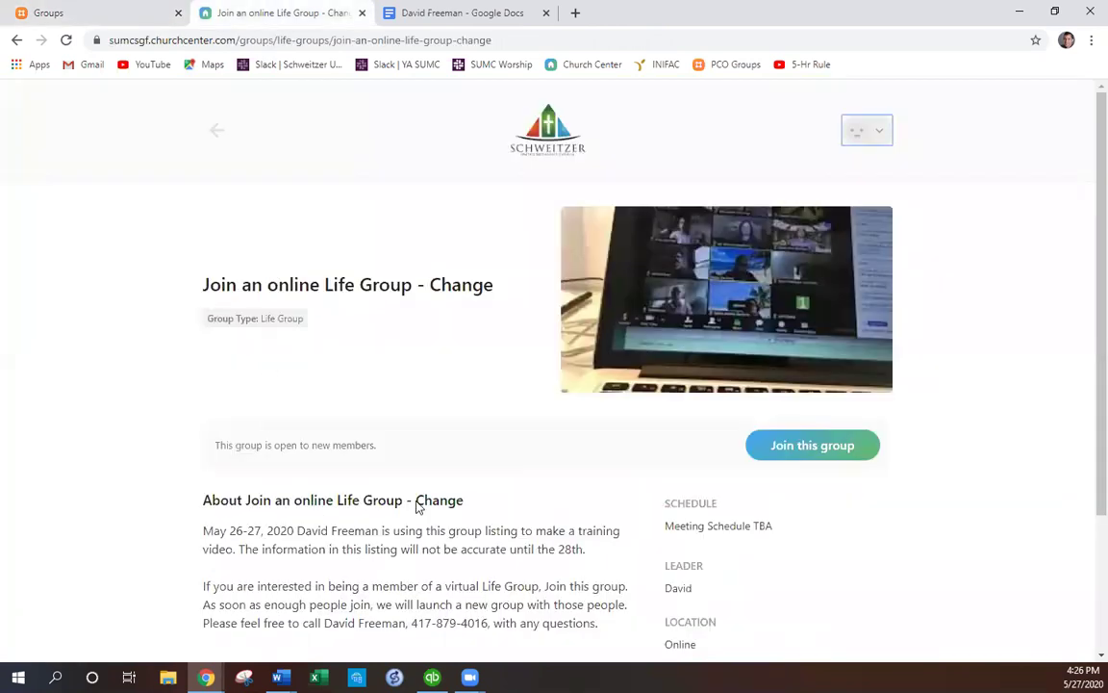
scroll(385, 400, "down", 3)
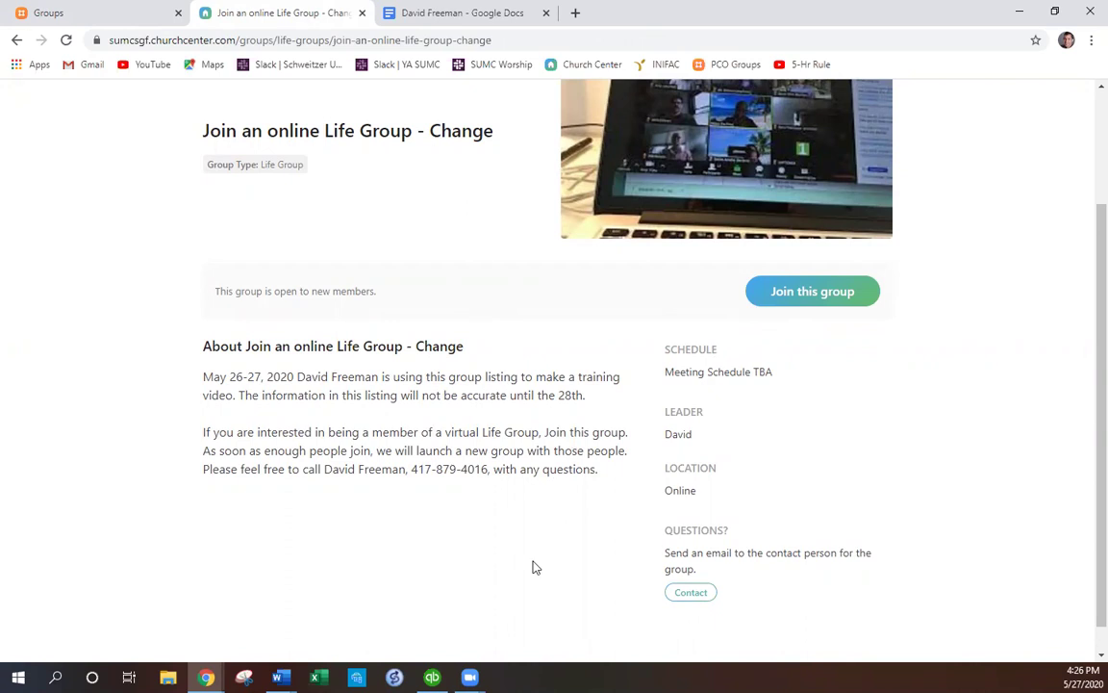
scroll(485, 448, "down", 1)
scroll(452, 486, "up", 2)
scroll(452, 486, "down", 2)
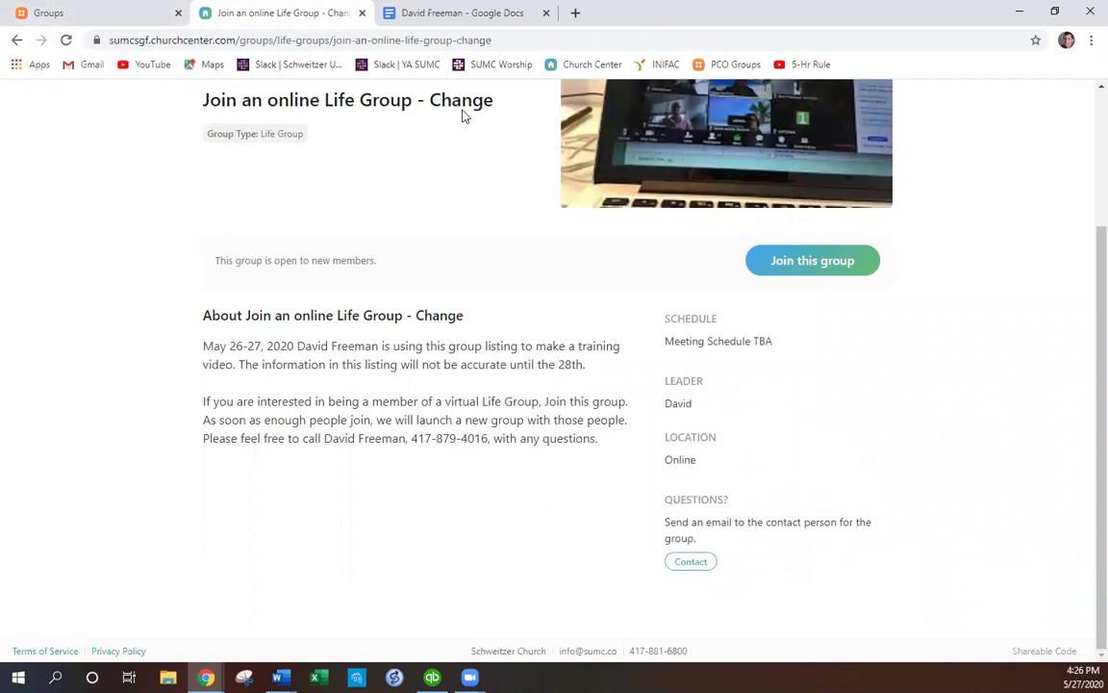
left_click(126, 19)
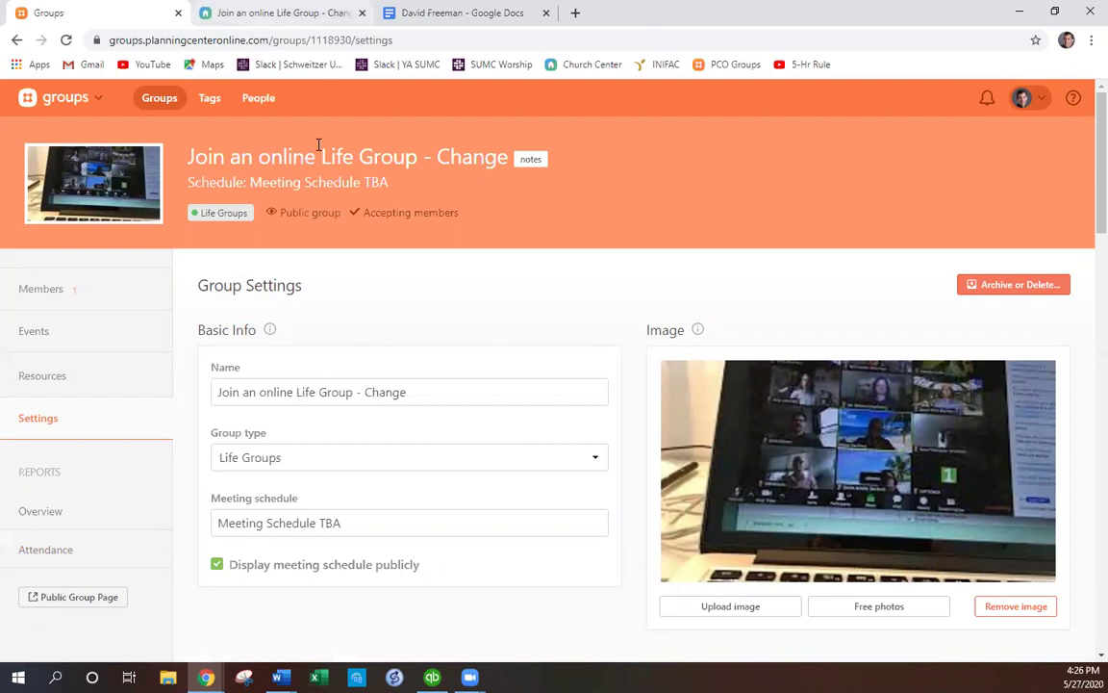
key("ctrl+Tab")
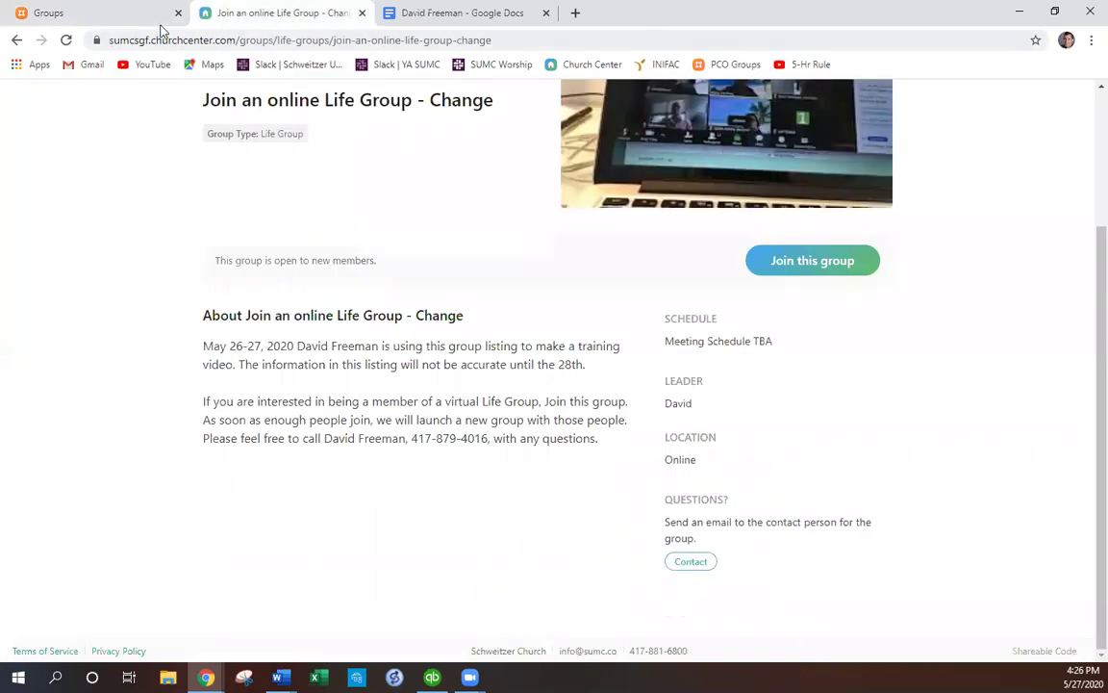
left_click(156, 21)
left_click_drag(419, 392, 355, 387)
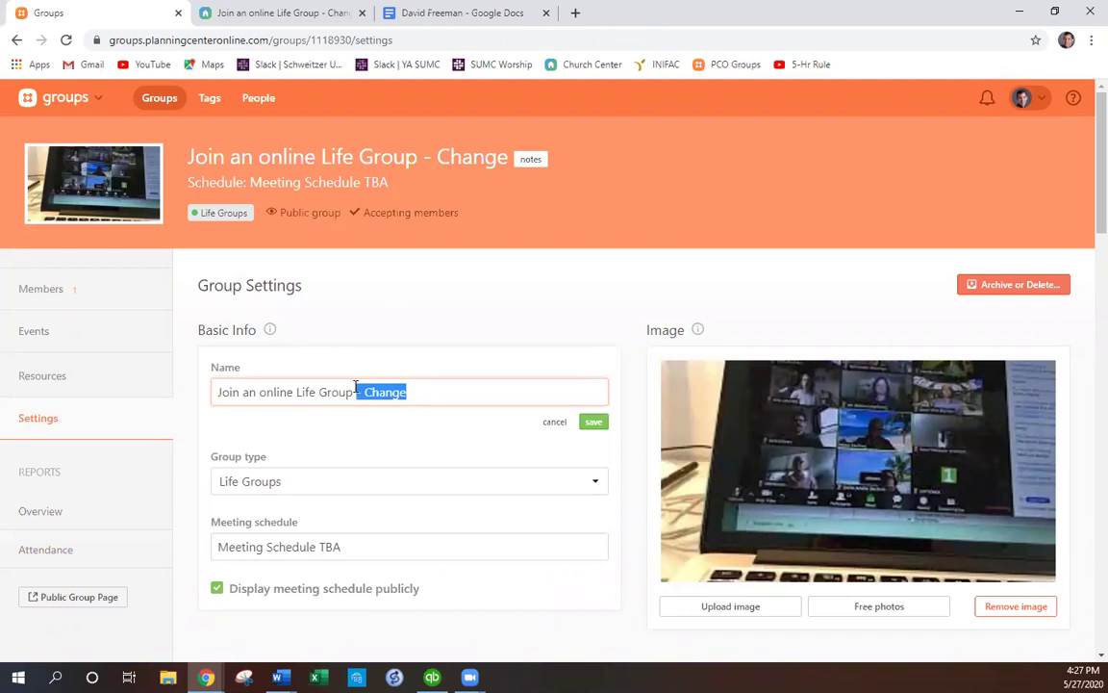
Delete ' - Change' from the group name, save, and select the description's first paragraph.
key("BackSpace")
left_click(593, 422)
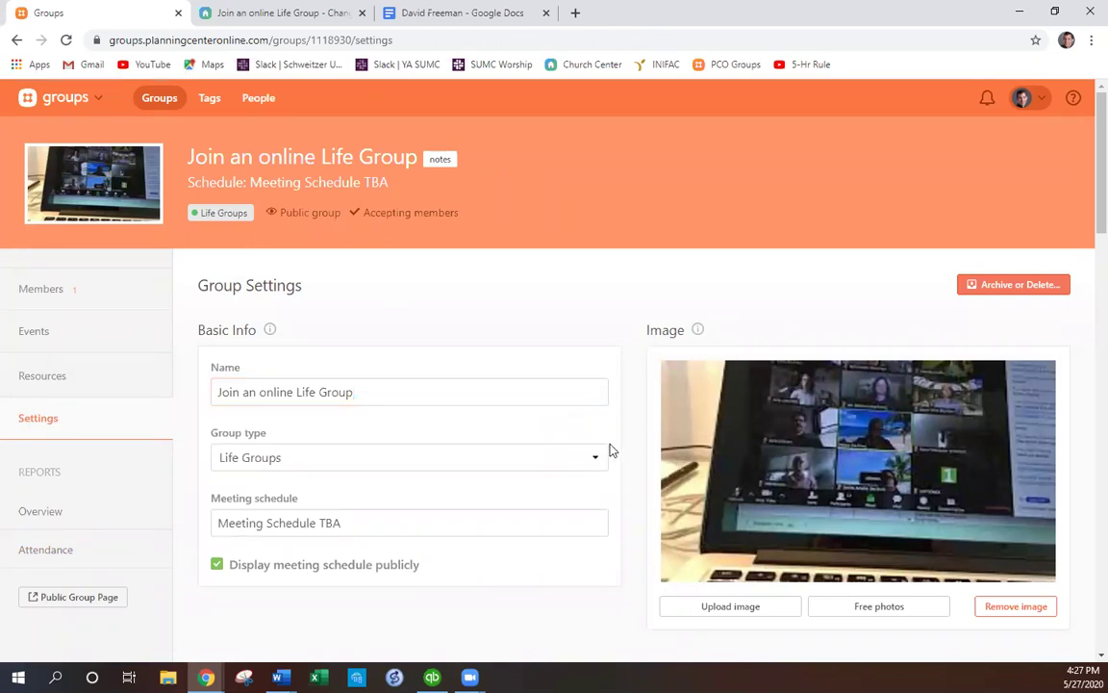
scroll(623, 463, "down", 12)
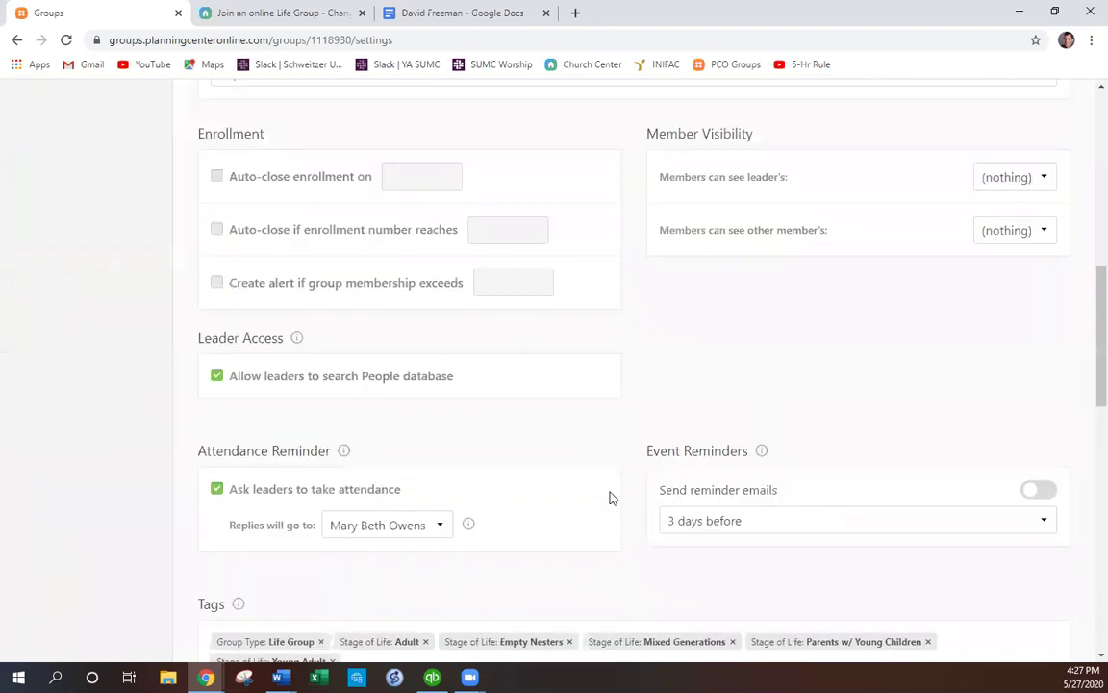
scroll(618, 502, "down", 2)
left_click_drag(666, 363, 753, 395)
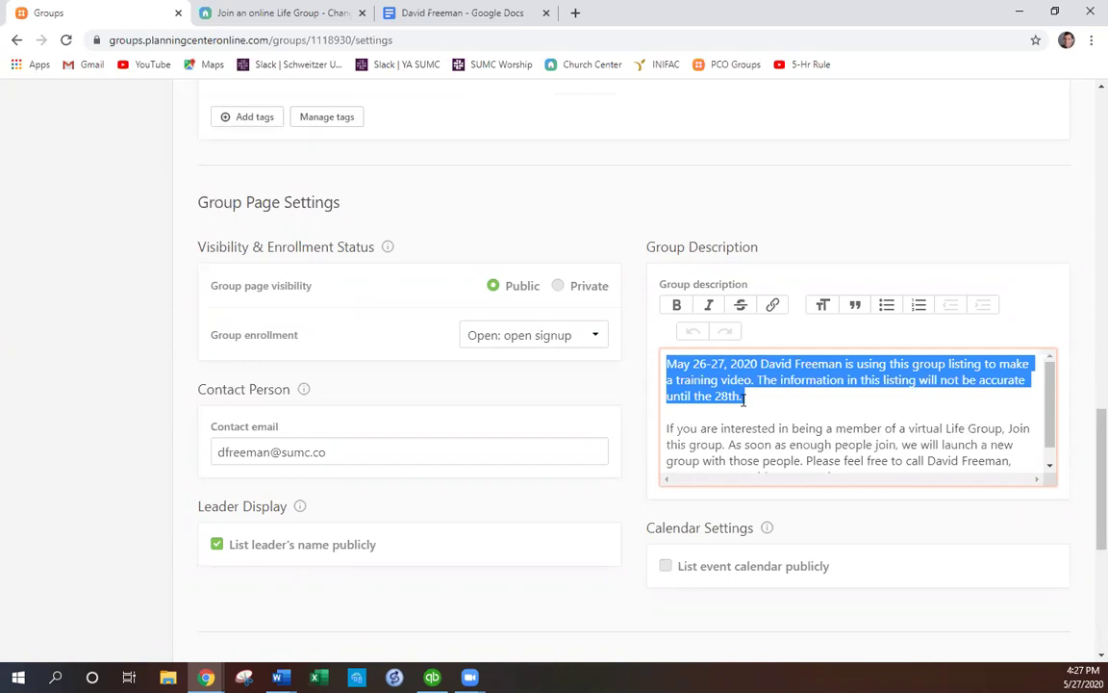
scroll(656, 321, "up", 10)
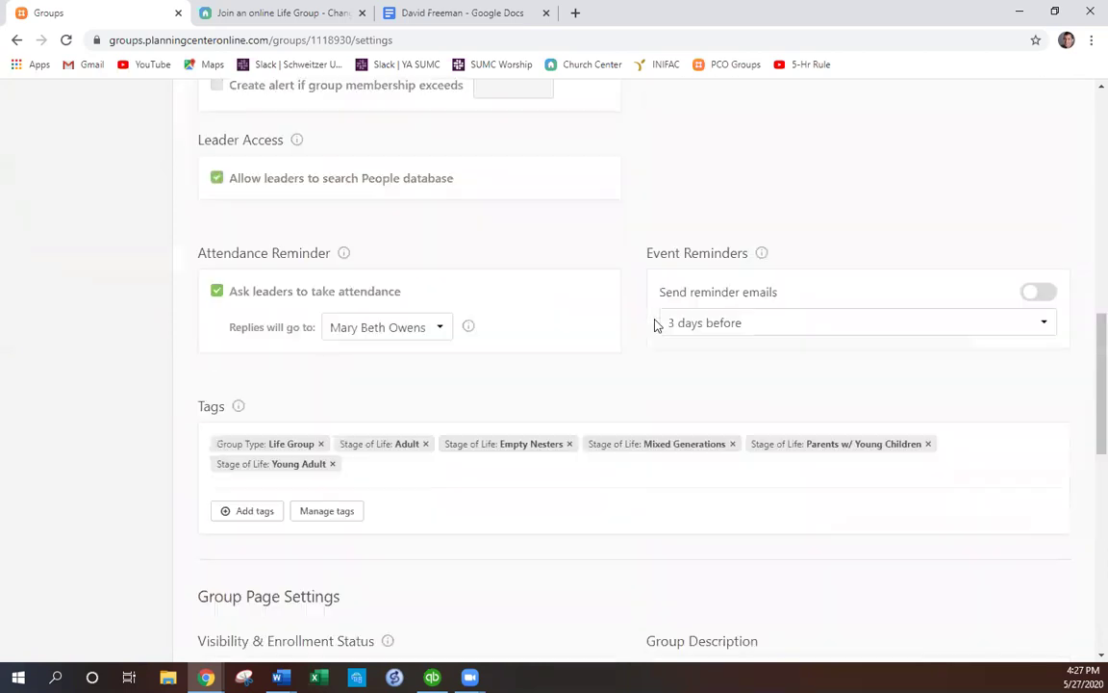
scroll(644, 327, "up", 3)
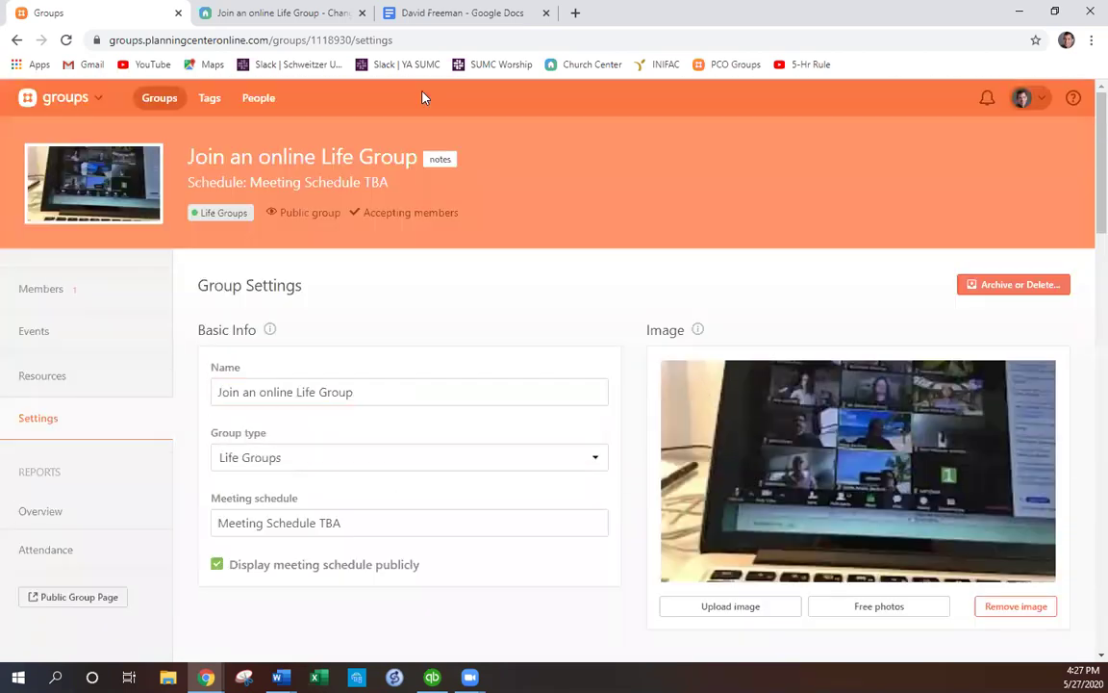
key("ctrl+Tab")
left_click_drag(199, 349, 593, 378)
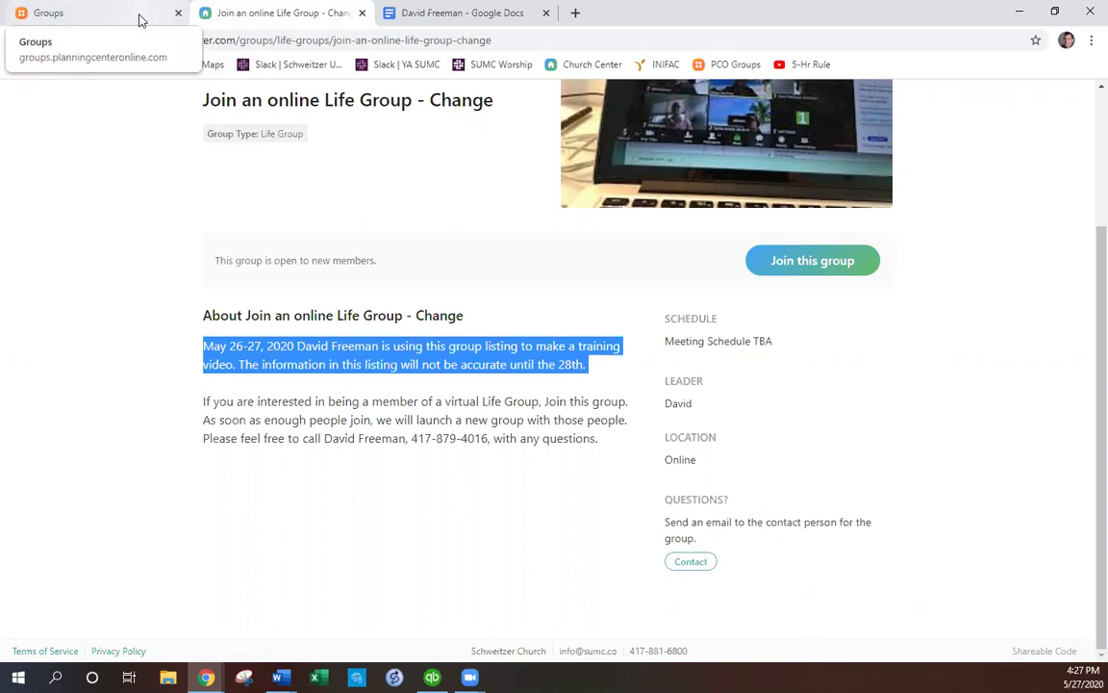
left_click(141, 19)
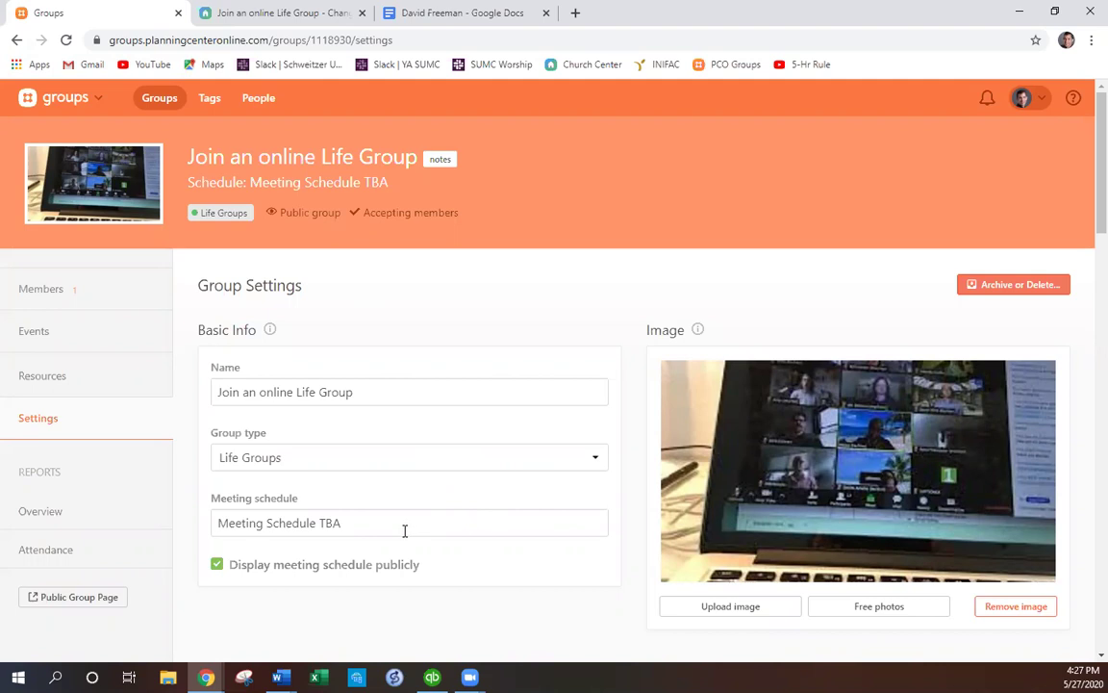
left_click(279, 12)
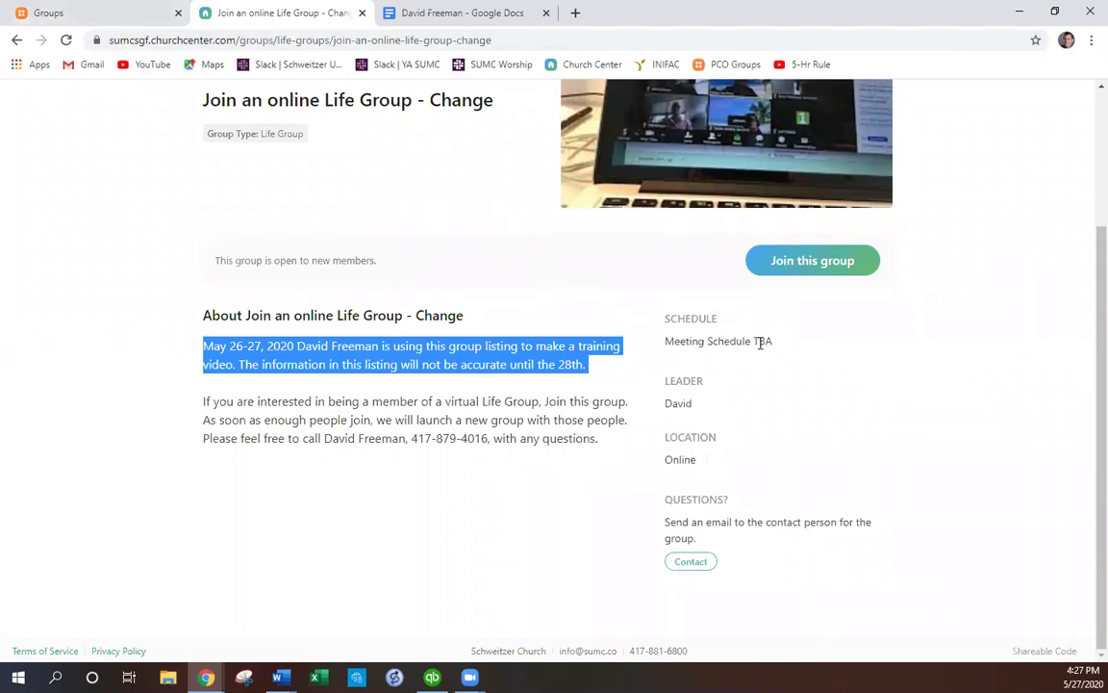
left_click(135, 19)
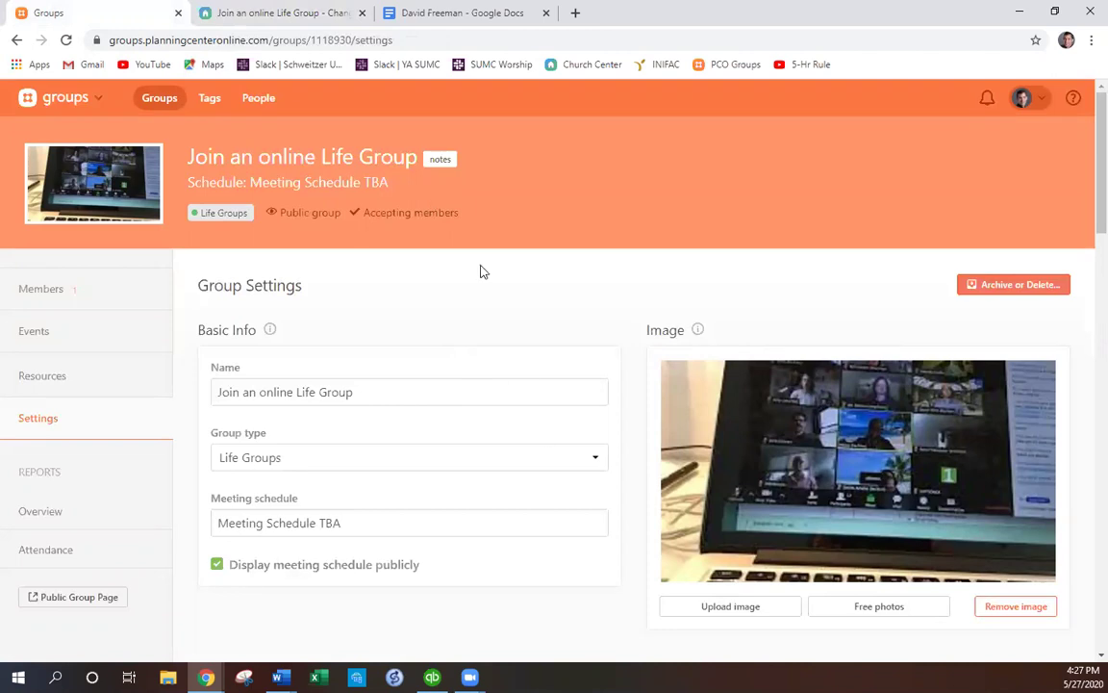
scroll(650, 469, "down", 3)
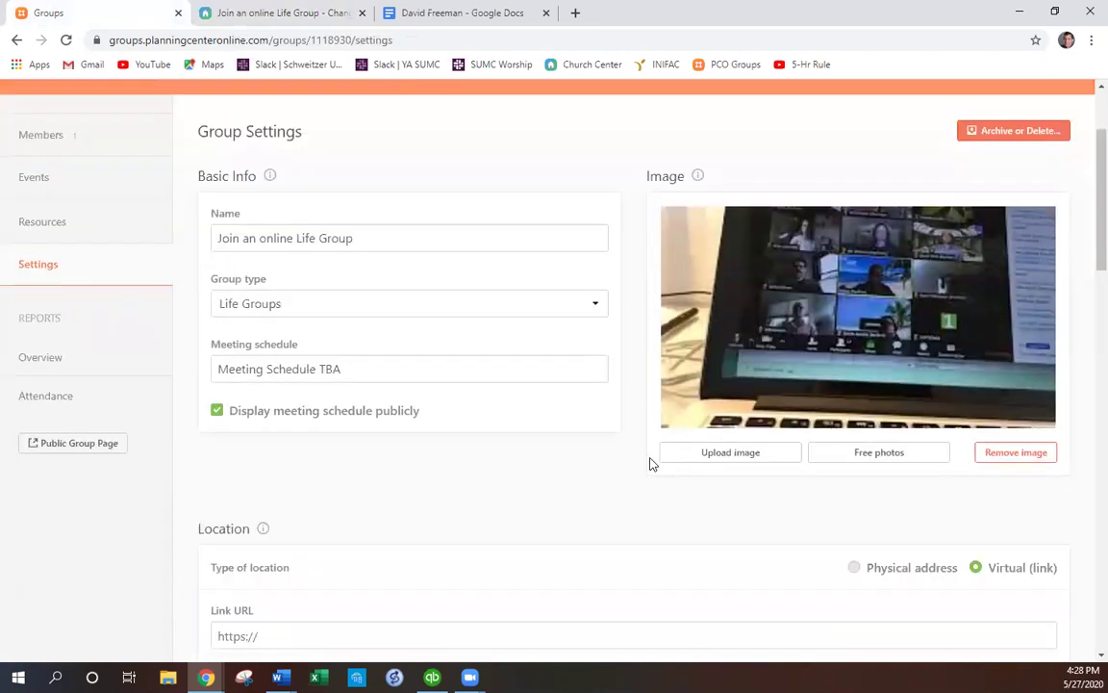
scroll(650, 464, "down", 1)
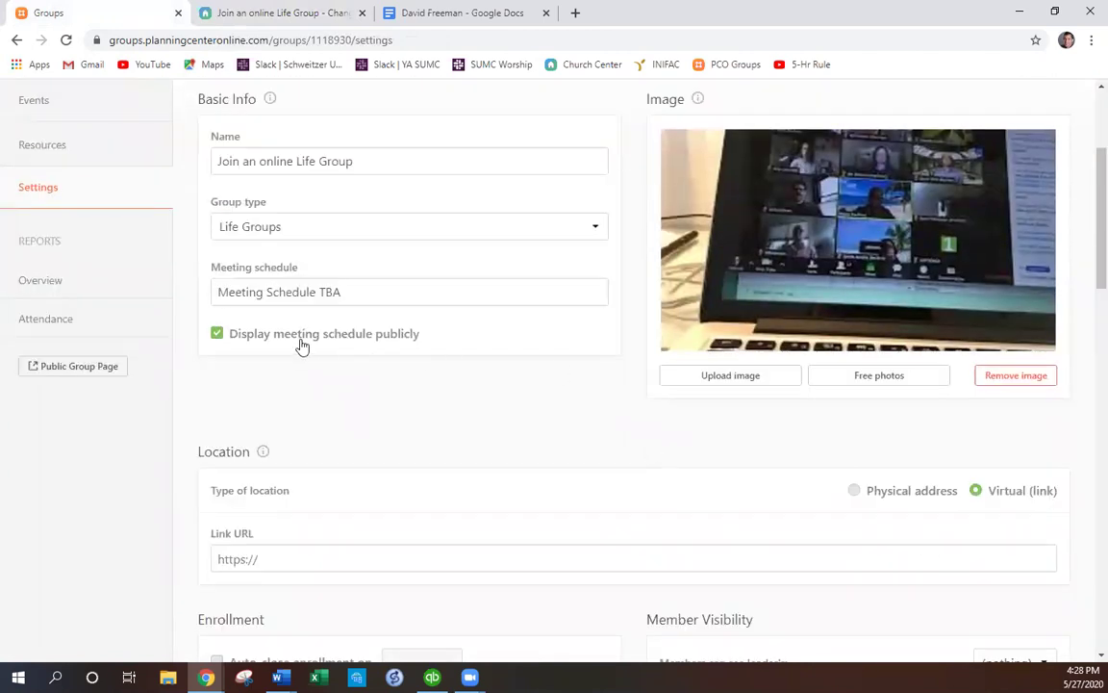
Uncheck 'Display meeting schedule publicly' and reload the public page to see the effect.
left_click(218, 333)
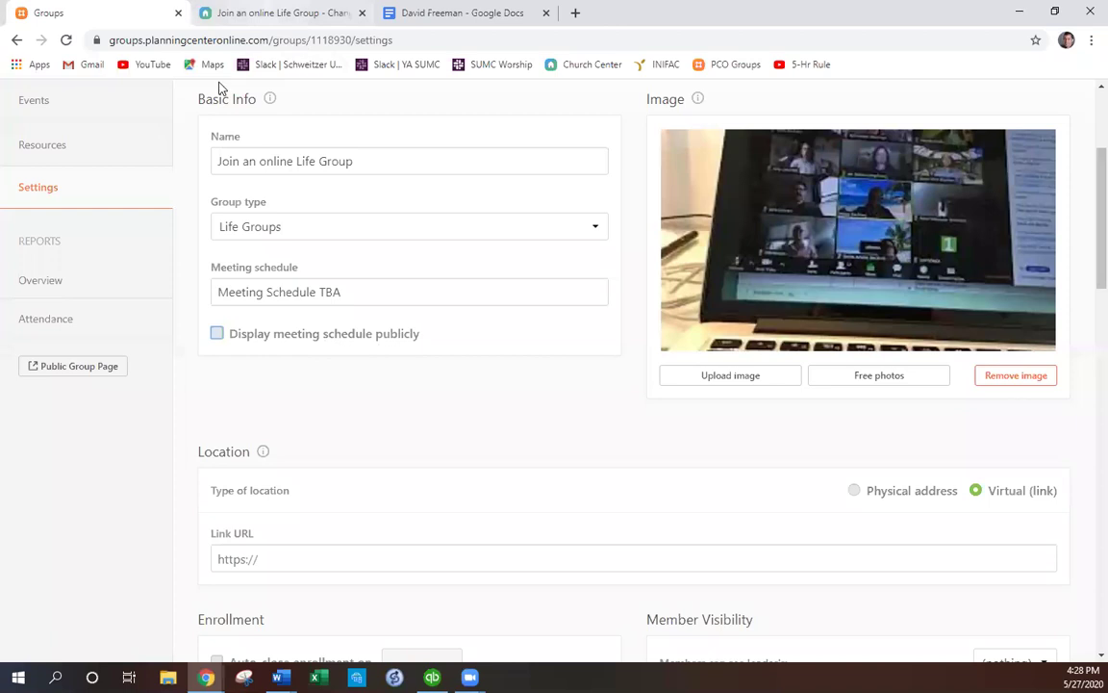
key("ctrl+Tab")
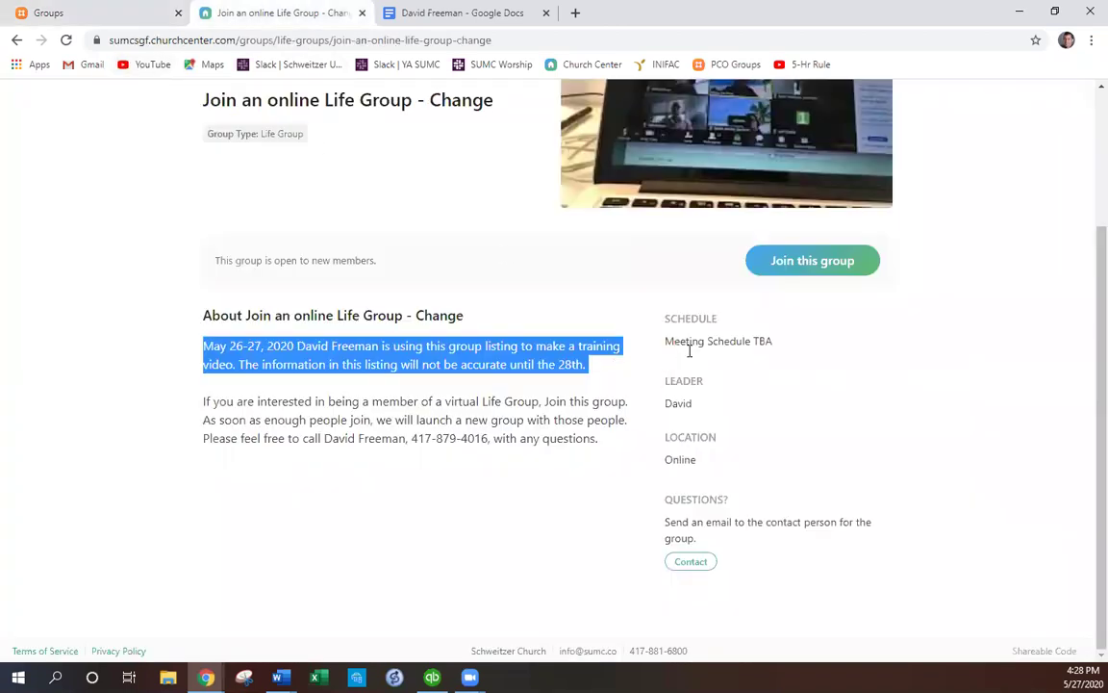
left_click(66, 42)
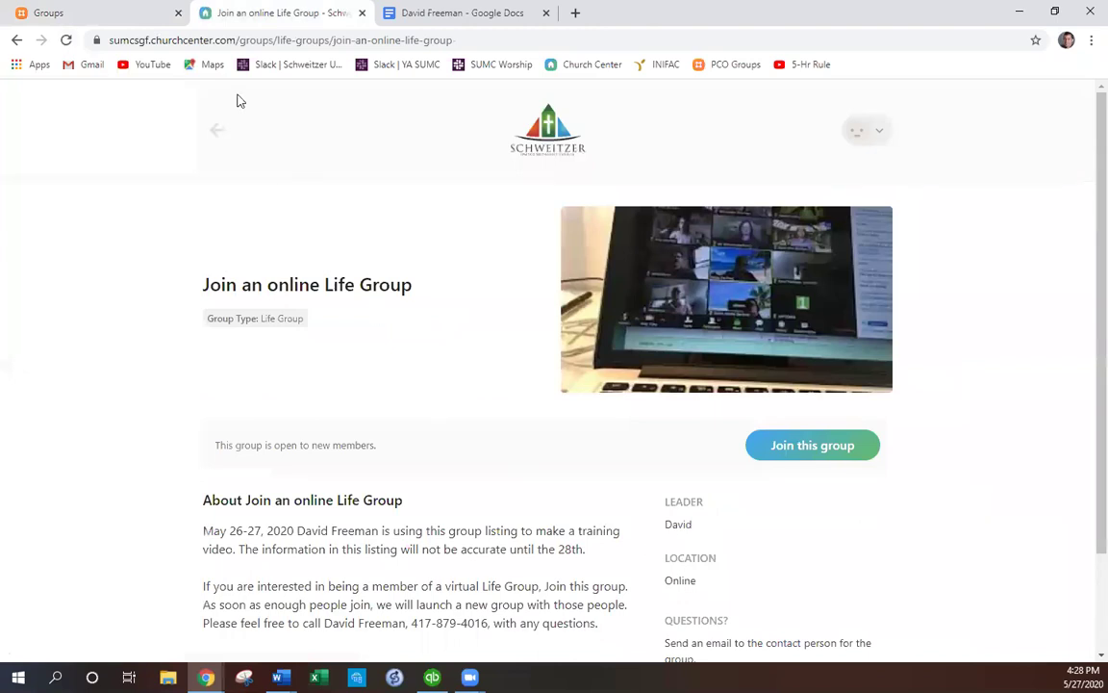
left_click(64, 13)
Re-check 'Display meeting schedule publicly' and reload the public page to confirm it shows.
left_click(216, 333)
left_click(248, 13)
left_click(65, 40)
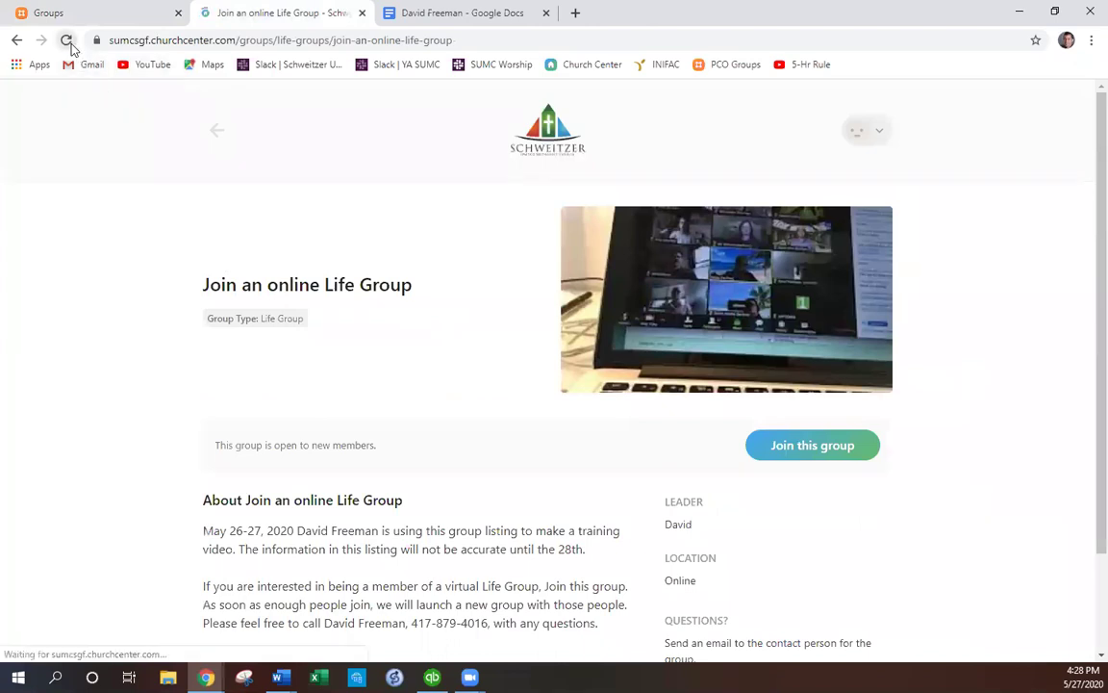
left_click(98, 19)
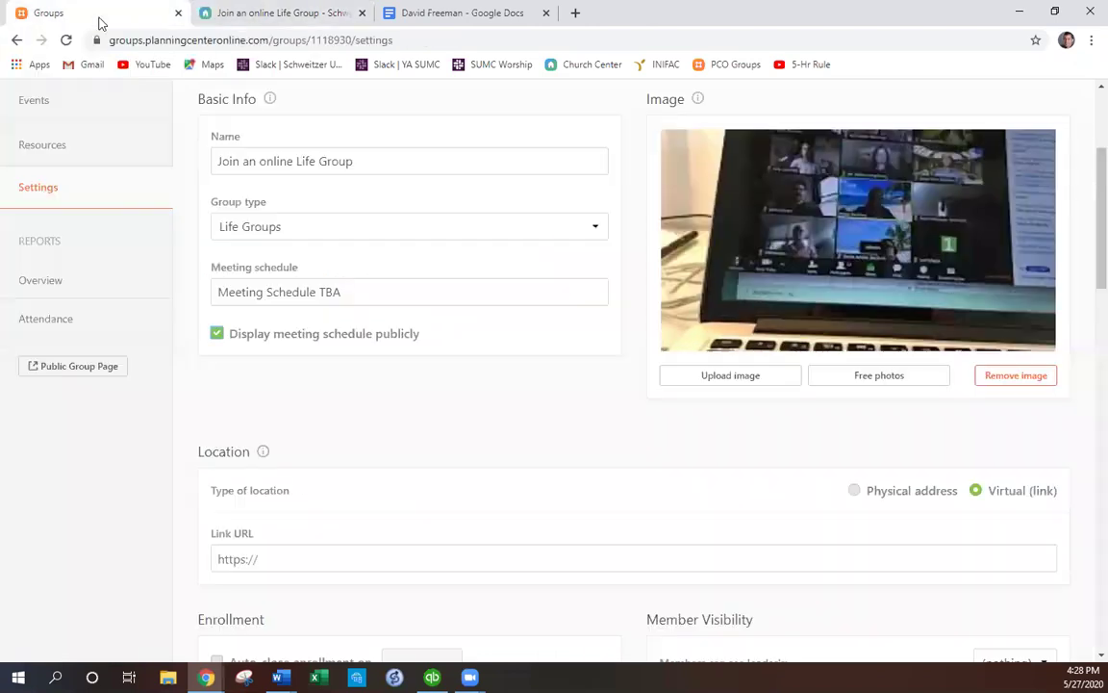
scroll(733, 467, "down", 3)
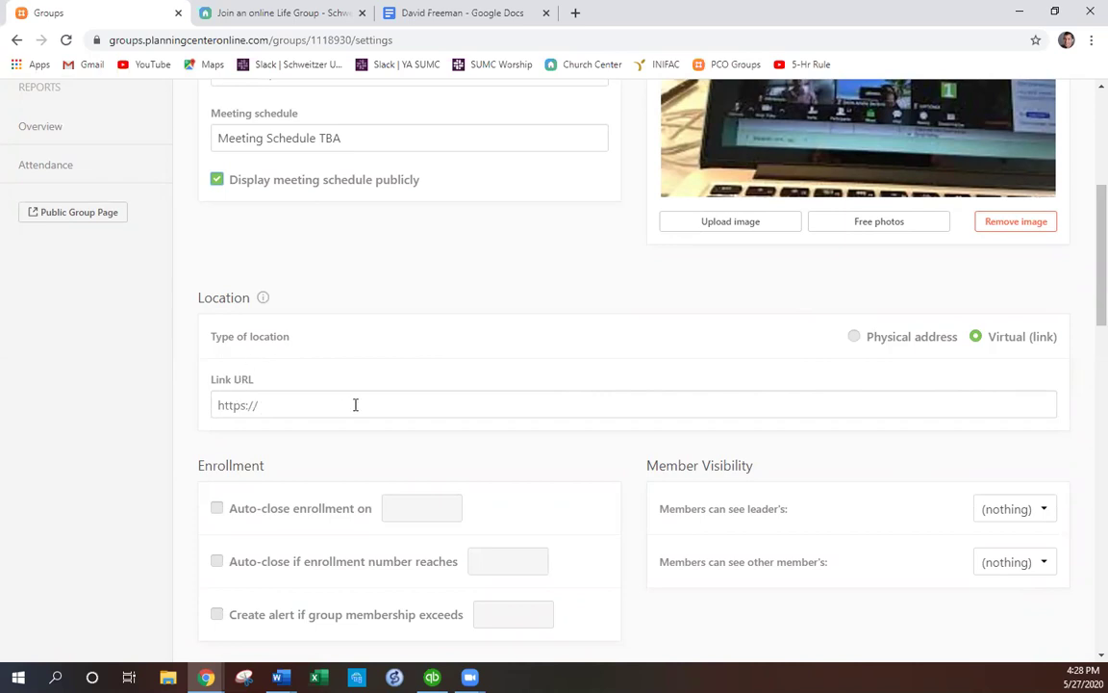
scroll(342, 412, "up", 5)
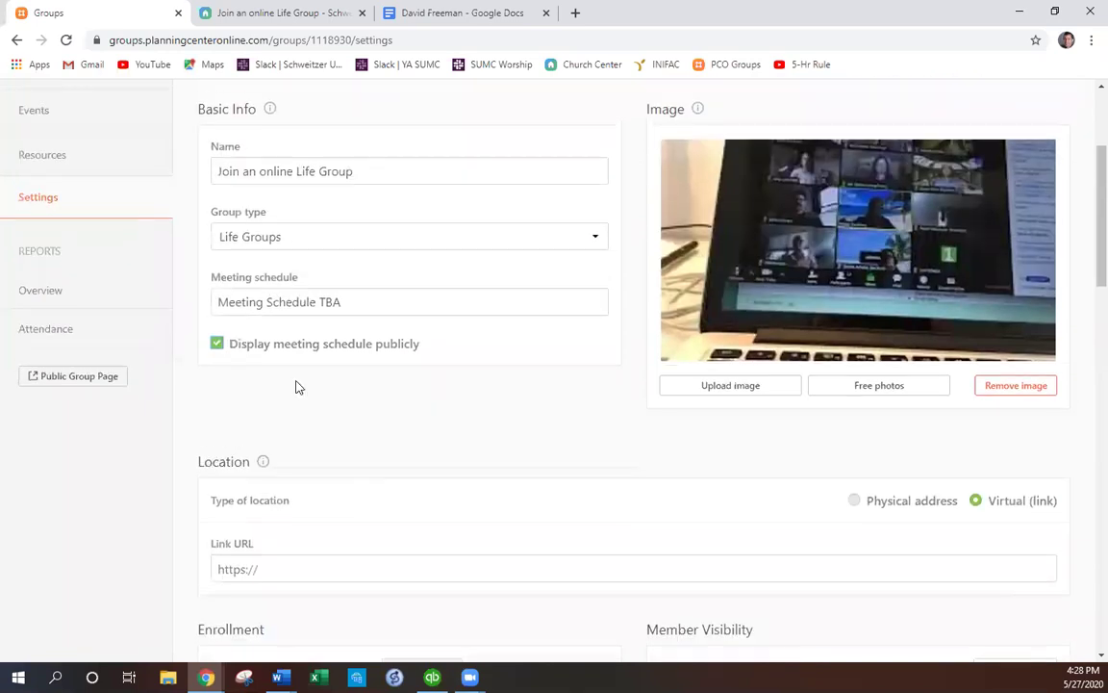
scroll(396, 621, "down", 1)
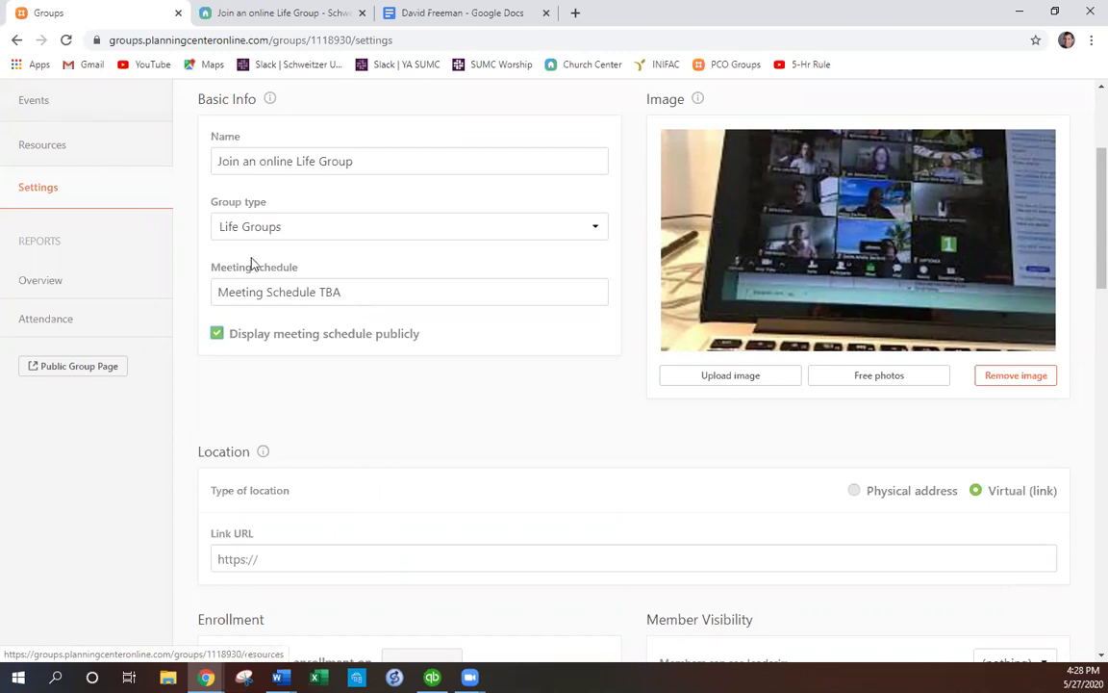
scroll(462, 431, "down", 1)
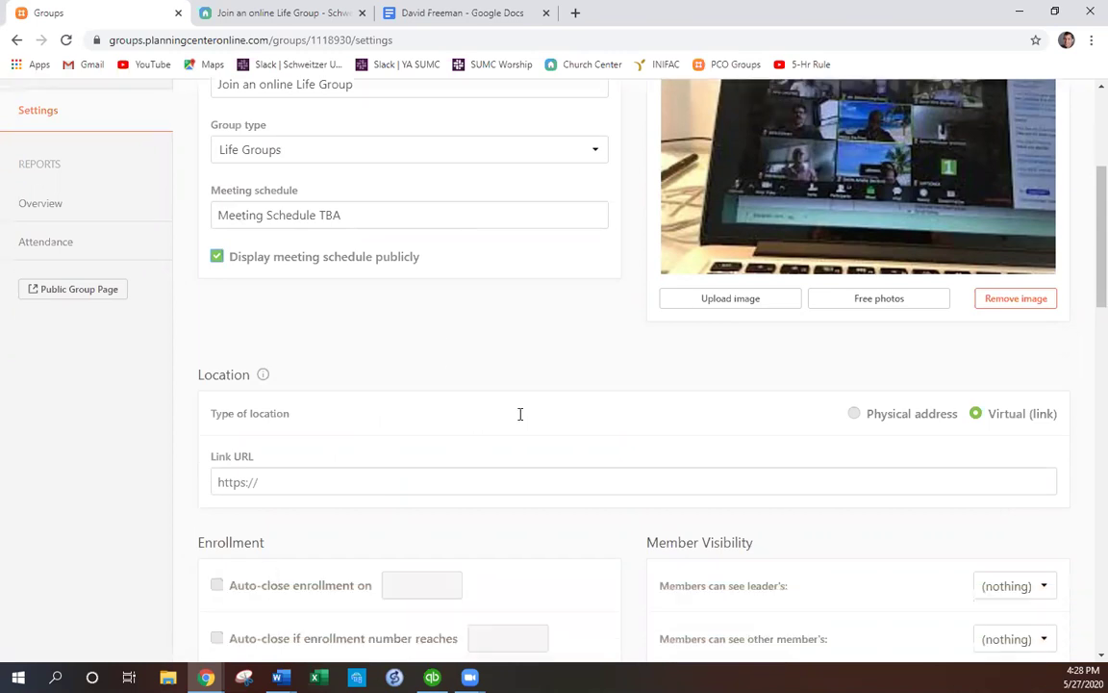
scroll(519, 413, "down", 3)
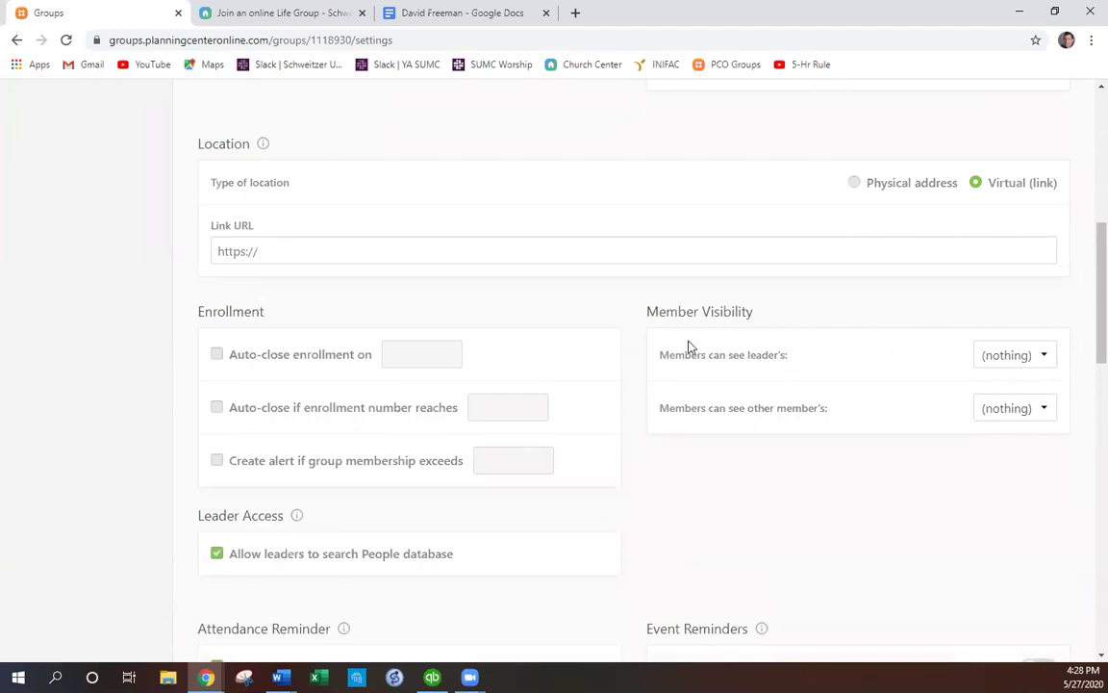
left_click(1045, 357)
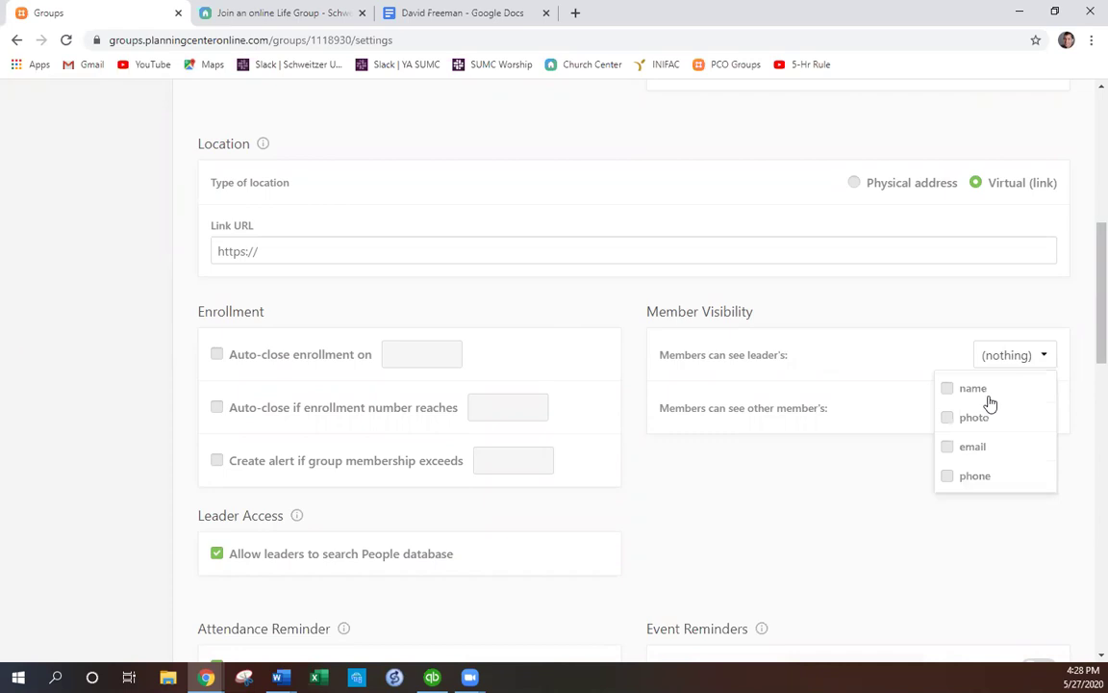
left_click(929, 371)
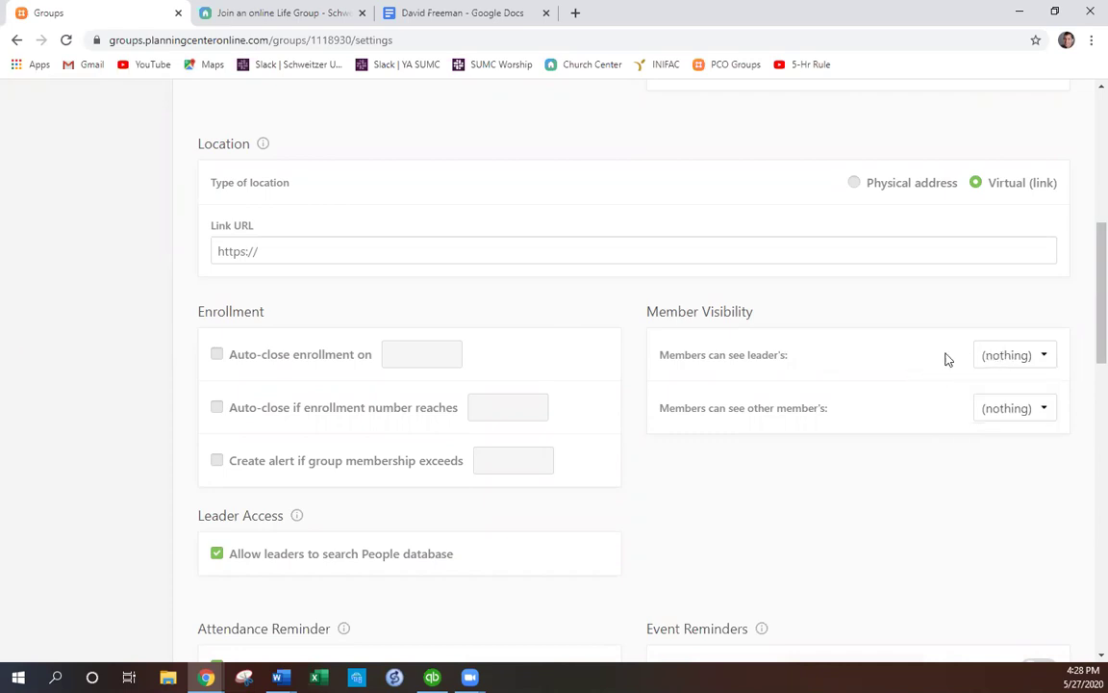
scroll(942, 379, "down", 3)
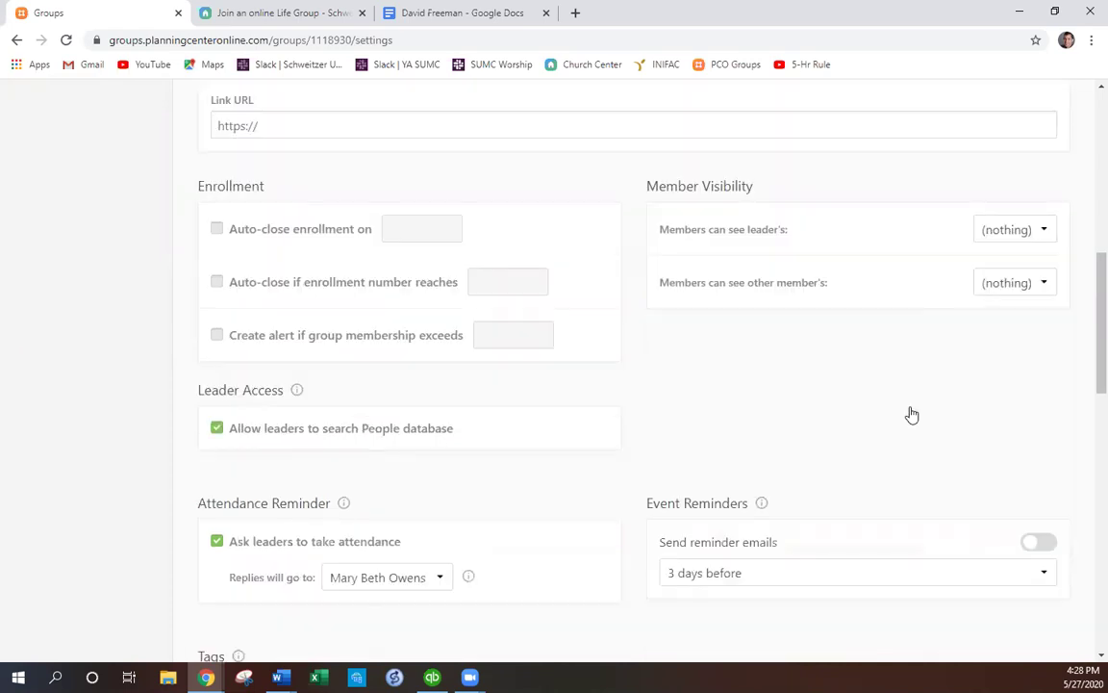
scroll(383, 477, "down", 5)
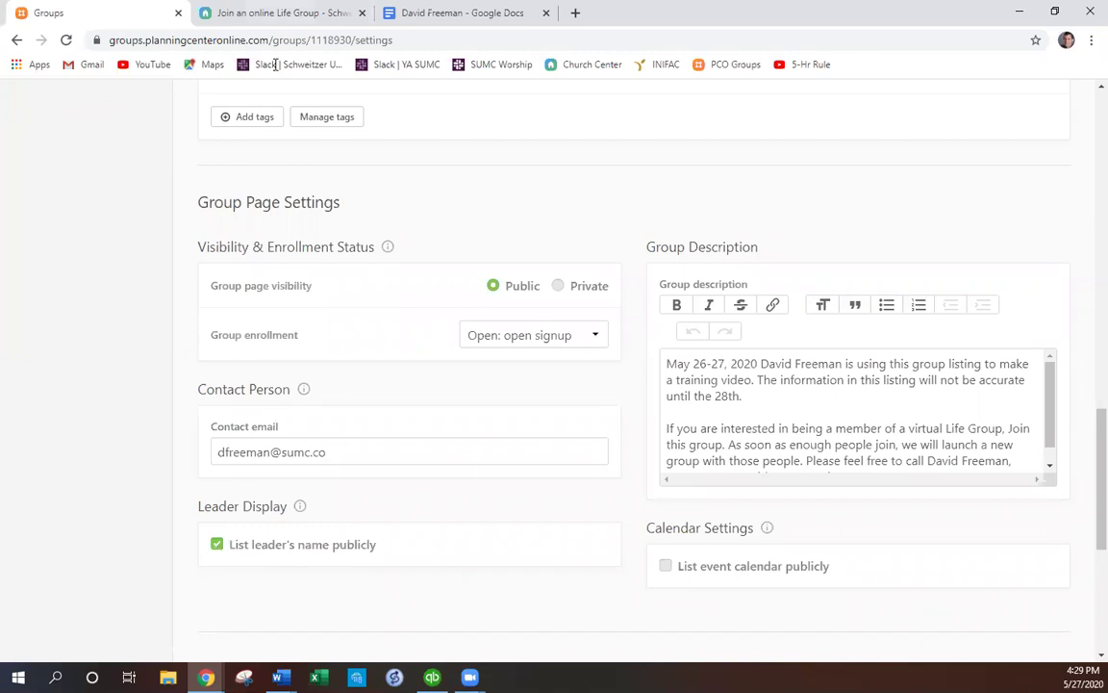
key("ctrl+Tab")
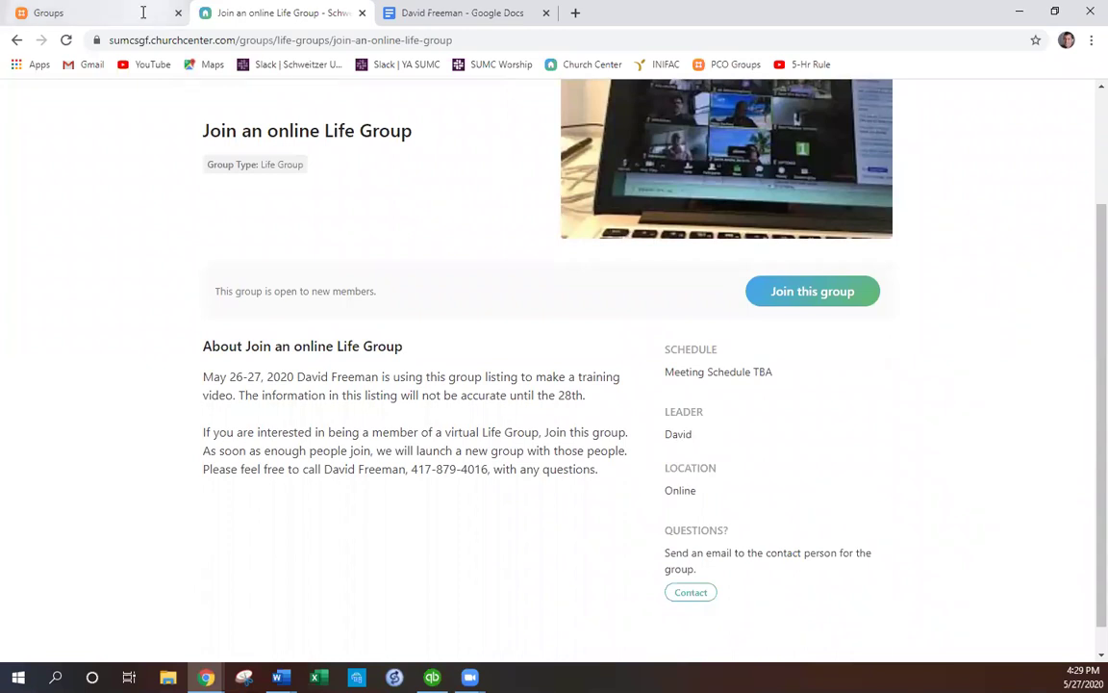
left_click(143, 12)
scroll(950, 377, "up", 3)
scroll(949, 377, "up", 7)
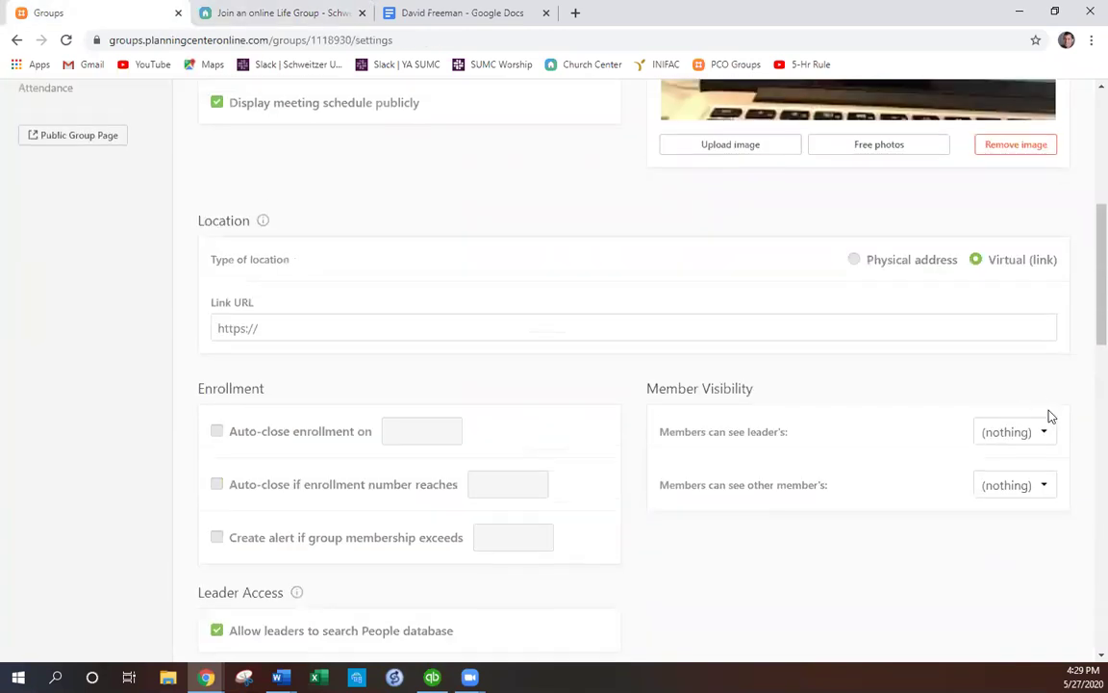
left_click(1046, 434)
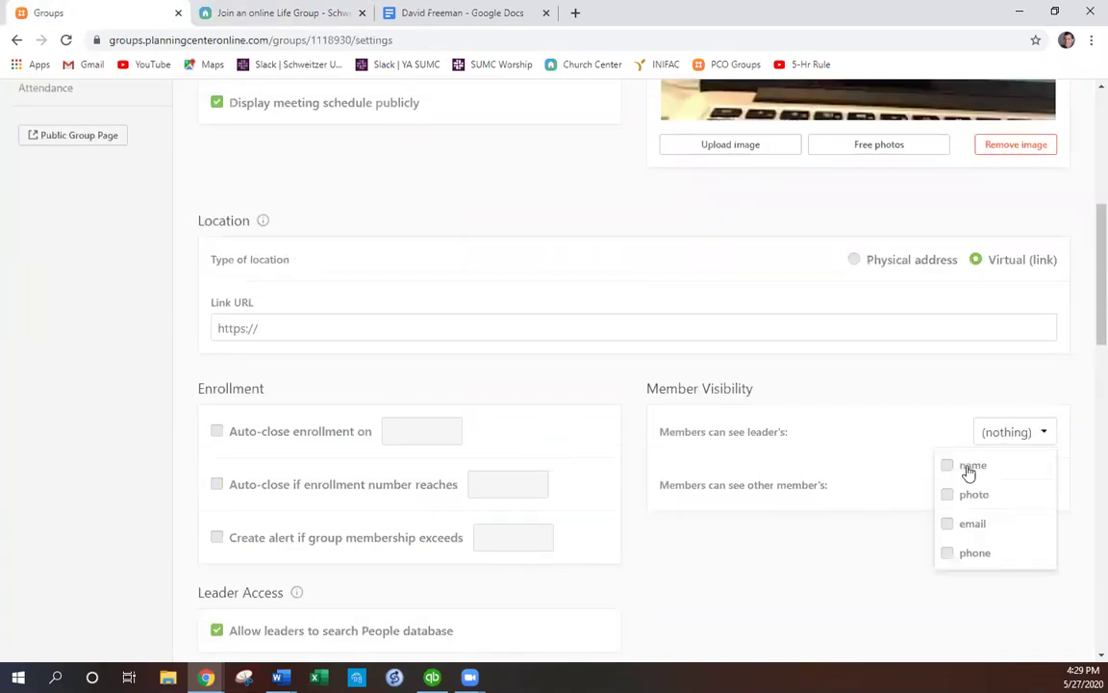
left_click(1044, 435)
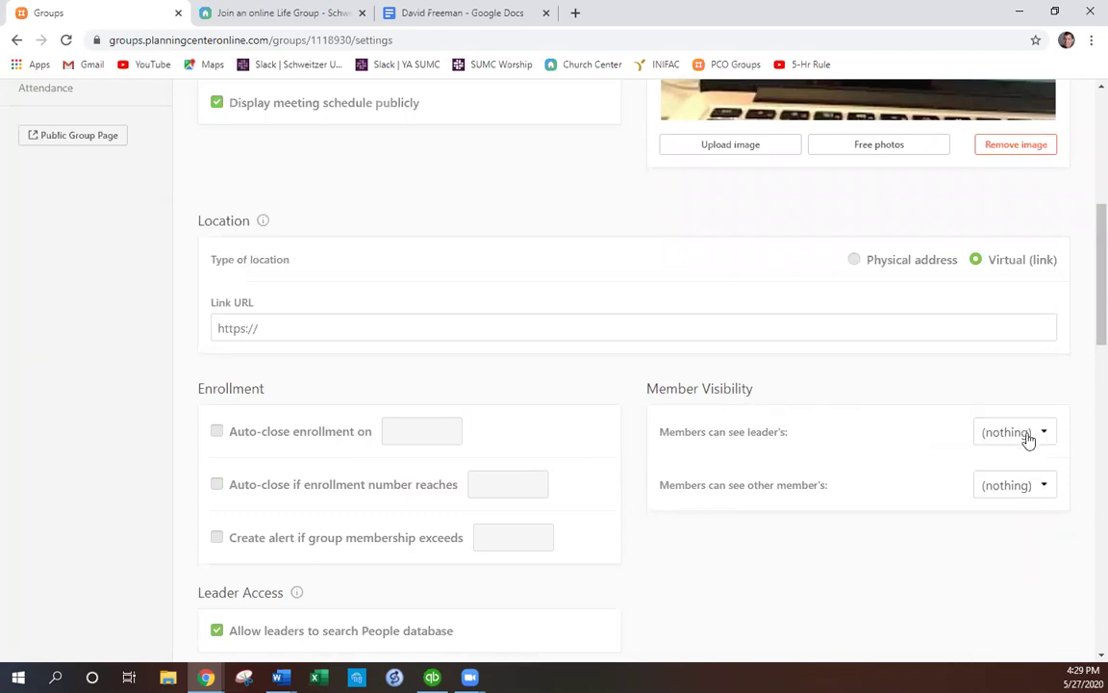
scroll(1011, 447, "down", 18)
left_click(218, 315)
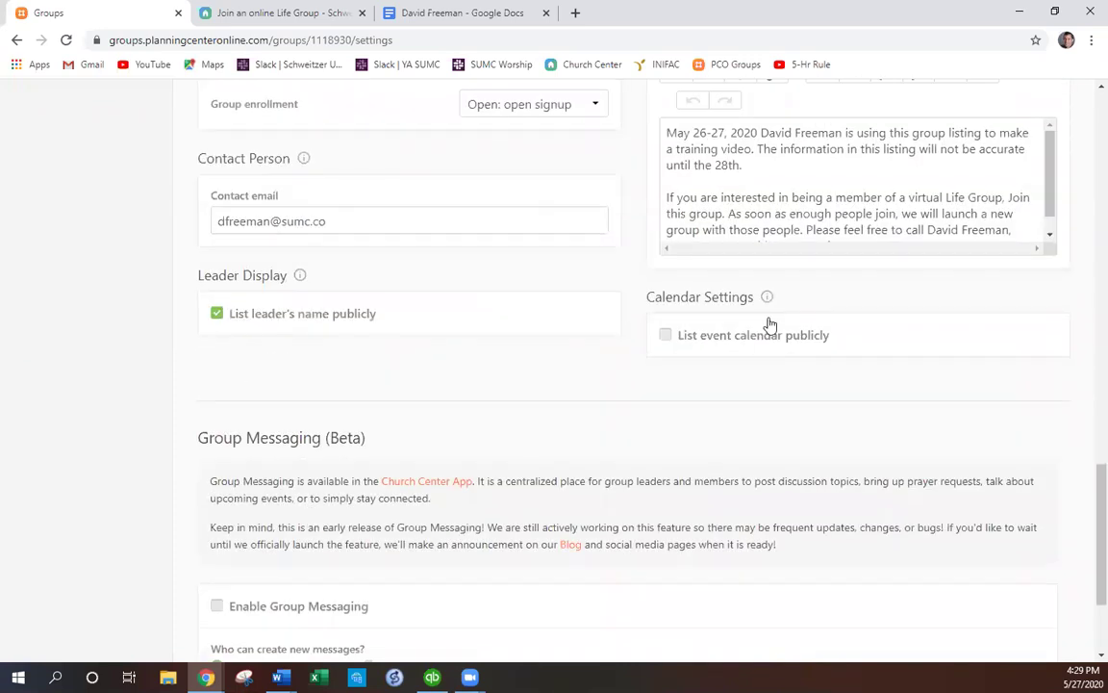
scroll(769, 327, "up", 10)
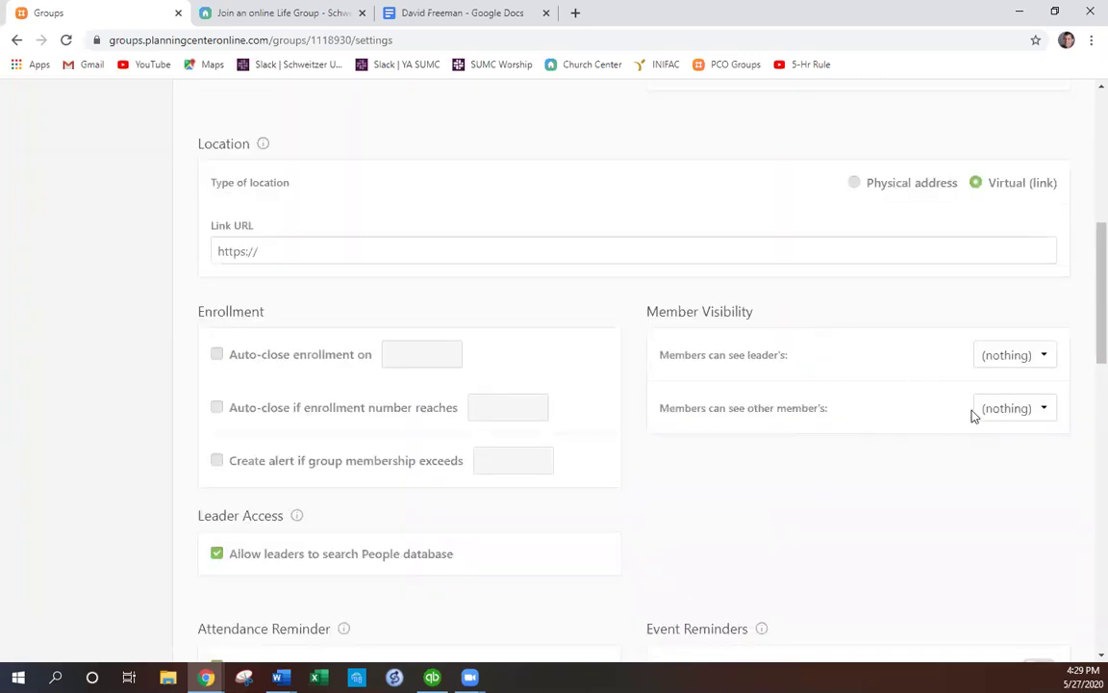
left_click(1047, 414)
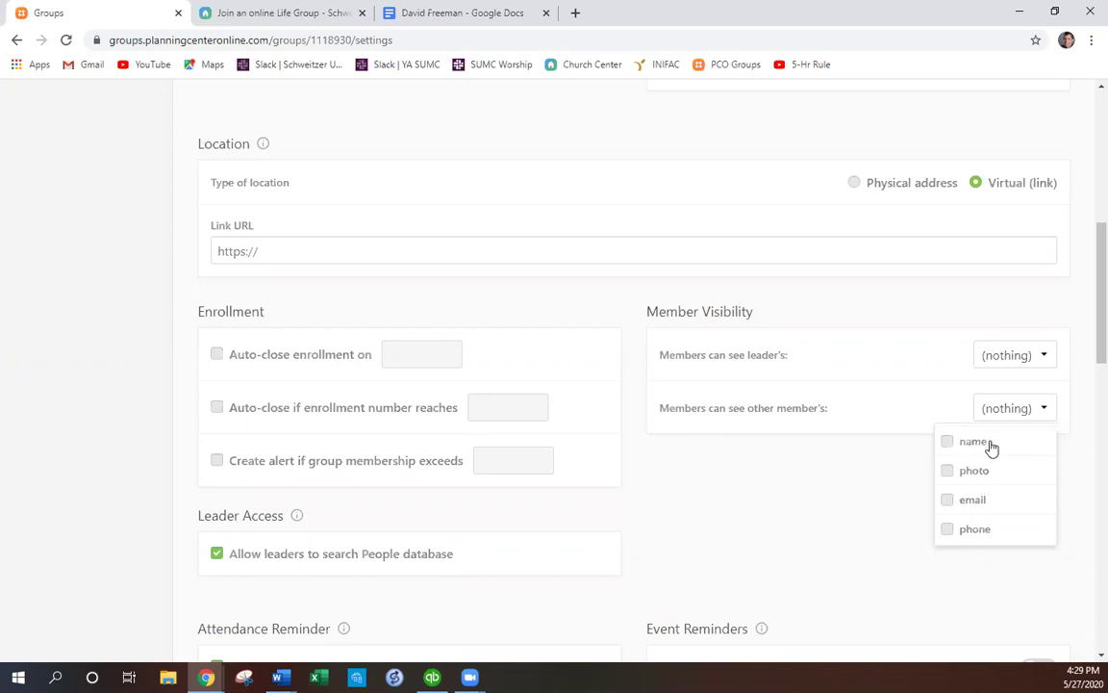
left_click(1044, 412)
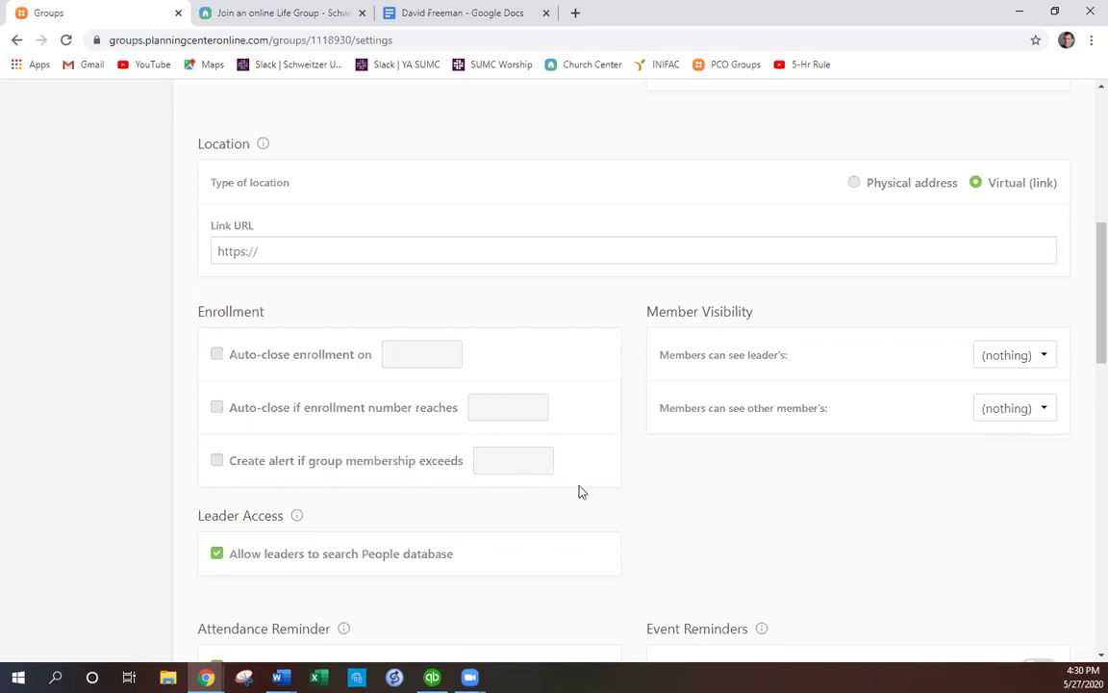
scroll(756, 484, "down", 1)
scroll(755, 483, "down", 2)
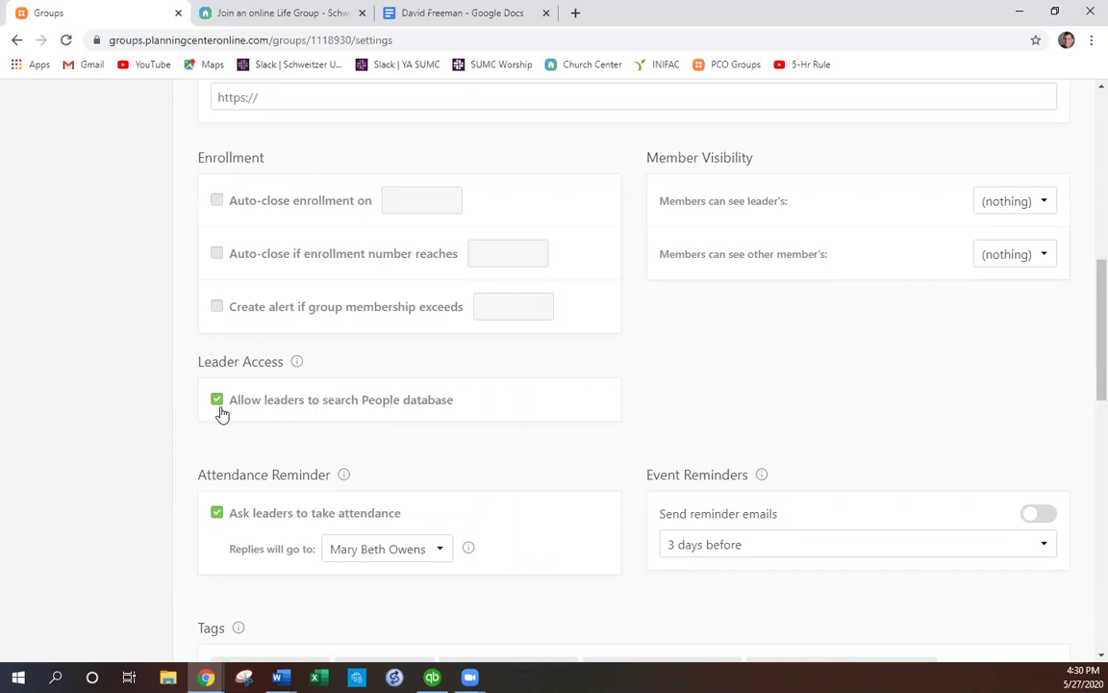
scroll(223, 423, "up", 1)
scroll(226, 452, "up", 1)
scroll(232, 535, "down", 1)
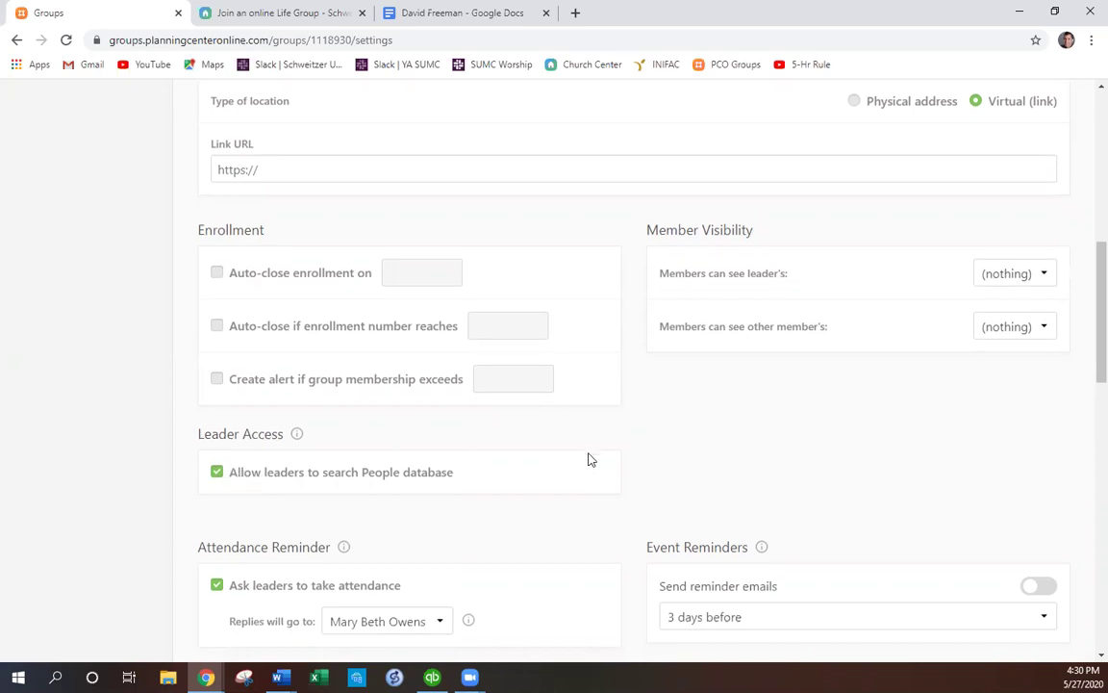
scroll(597, 452, "down", 4)
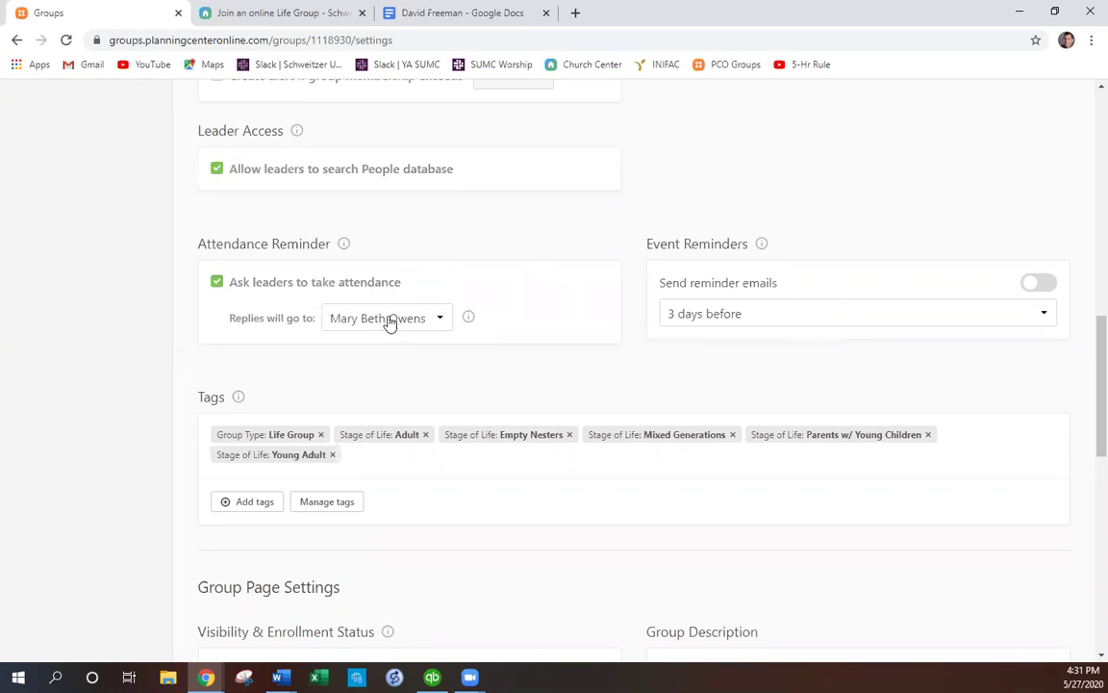
scroll(528, 317, "down", 2)
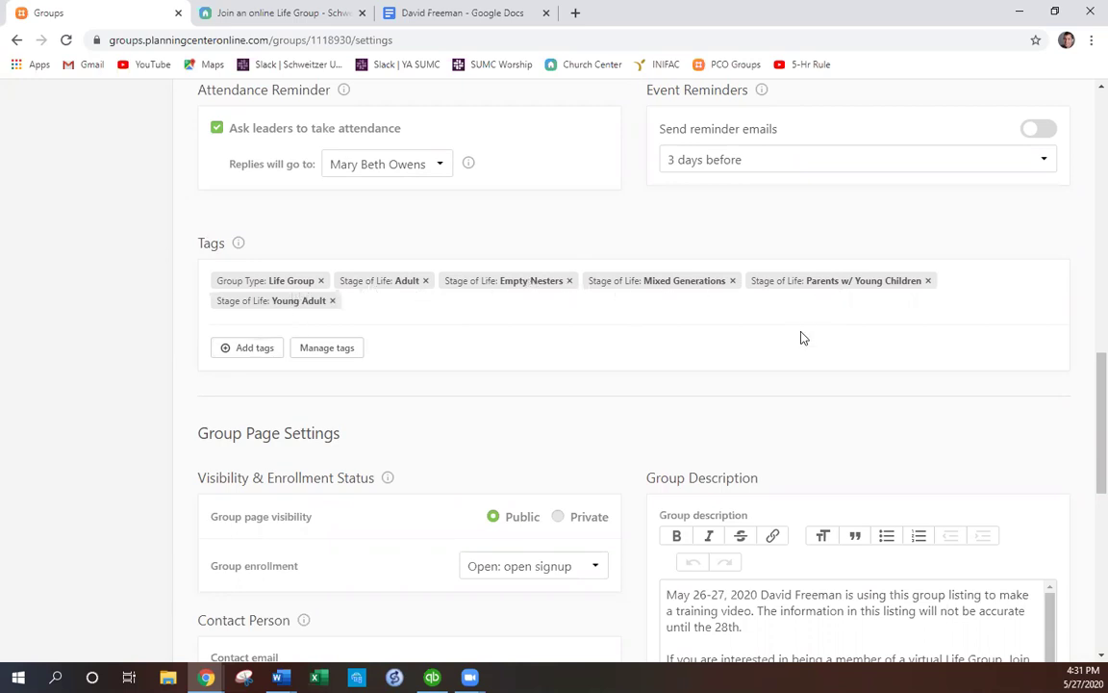
scroll(798, 339, "down", 3)
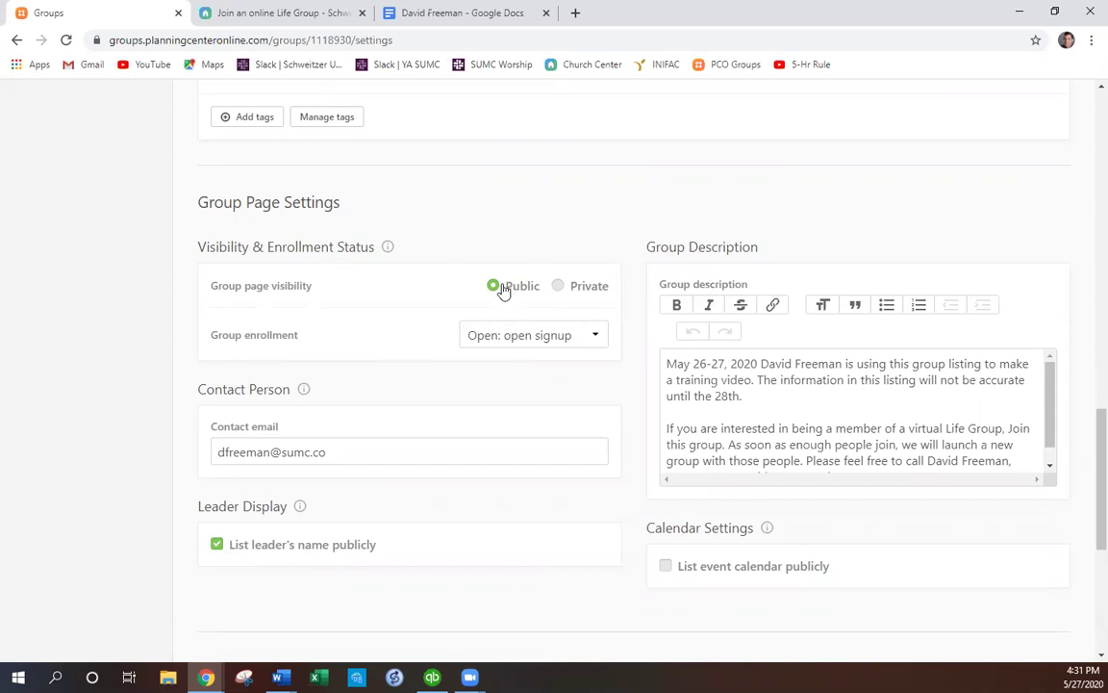
Set Group page visibility to Private, then reload Church Center and check the Life Groups listing.
left_click(281, 23)
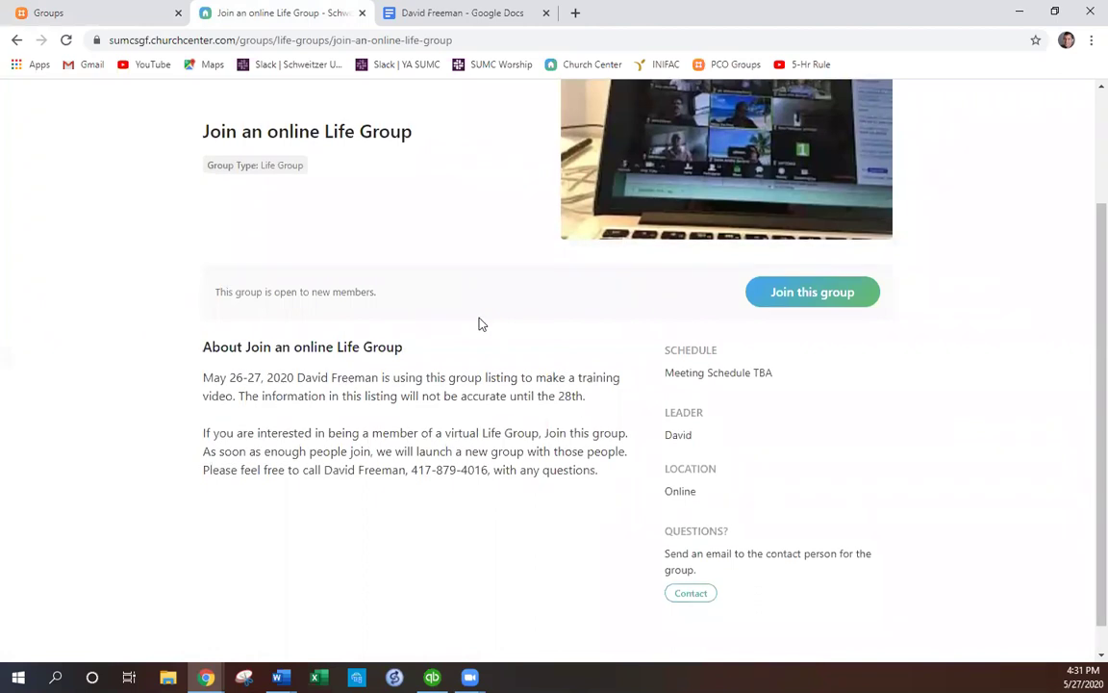
scroll(480, 325, "up", 2)
left_click(123, 22)
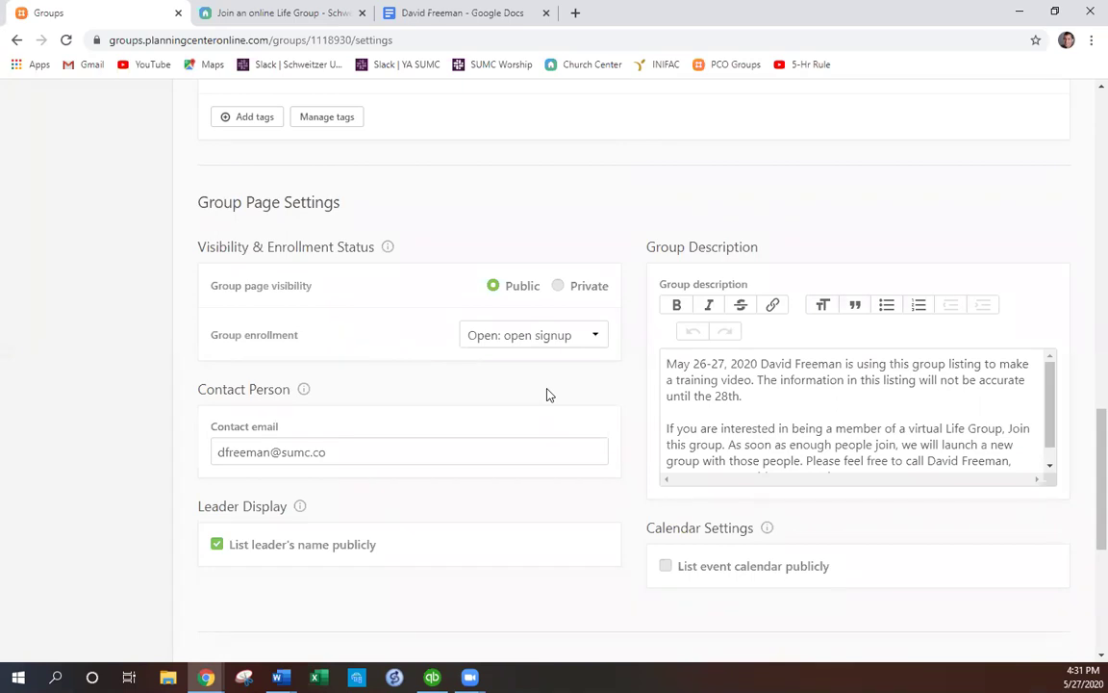
left_click(559, 287)
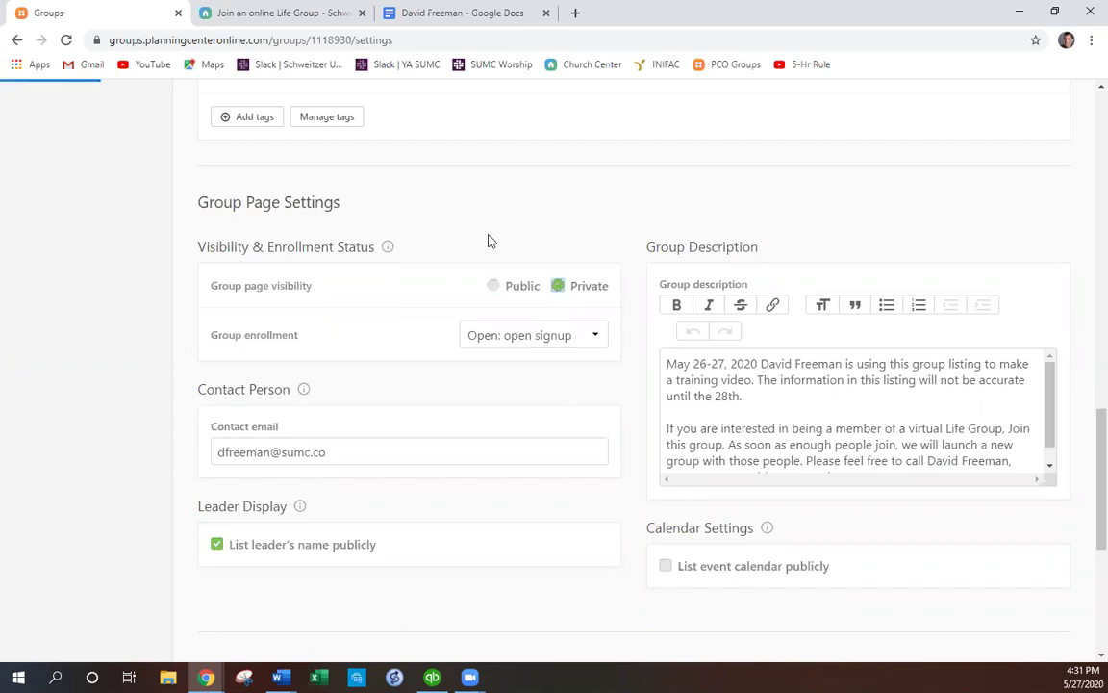
left_click(268, 21)
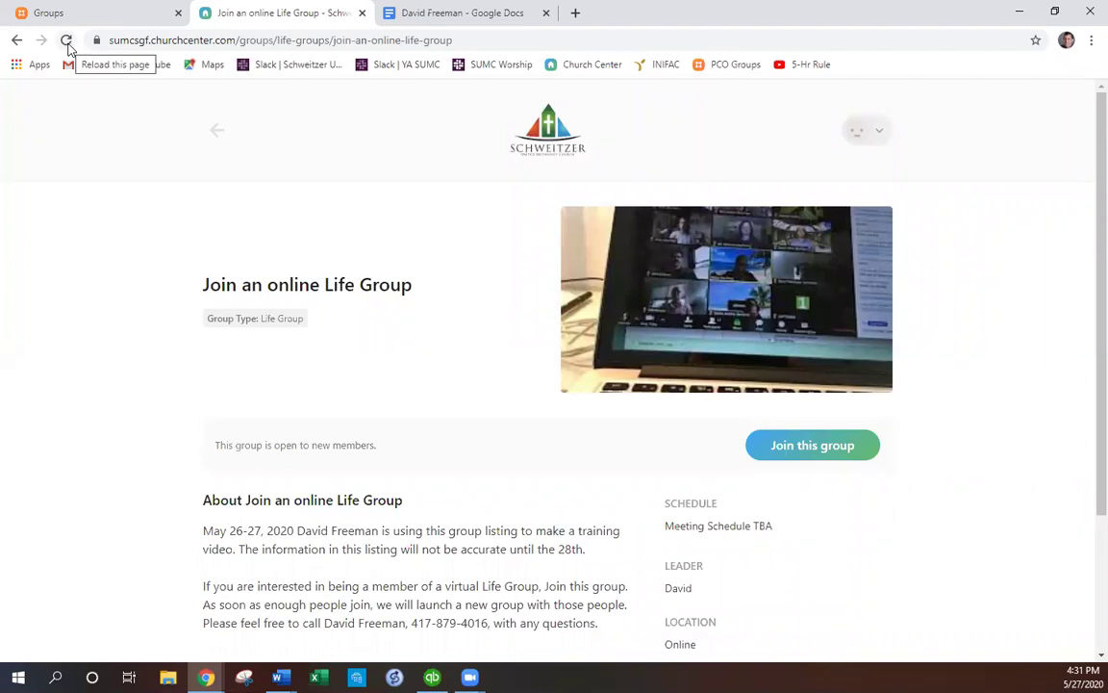
left_click(67, 44)
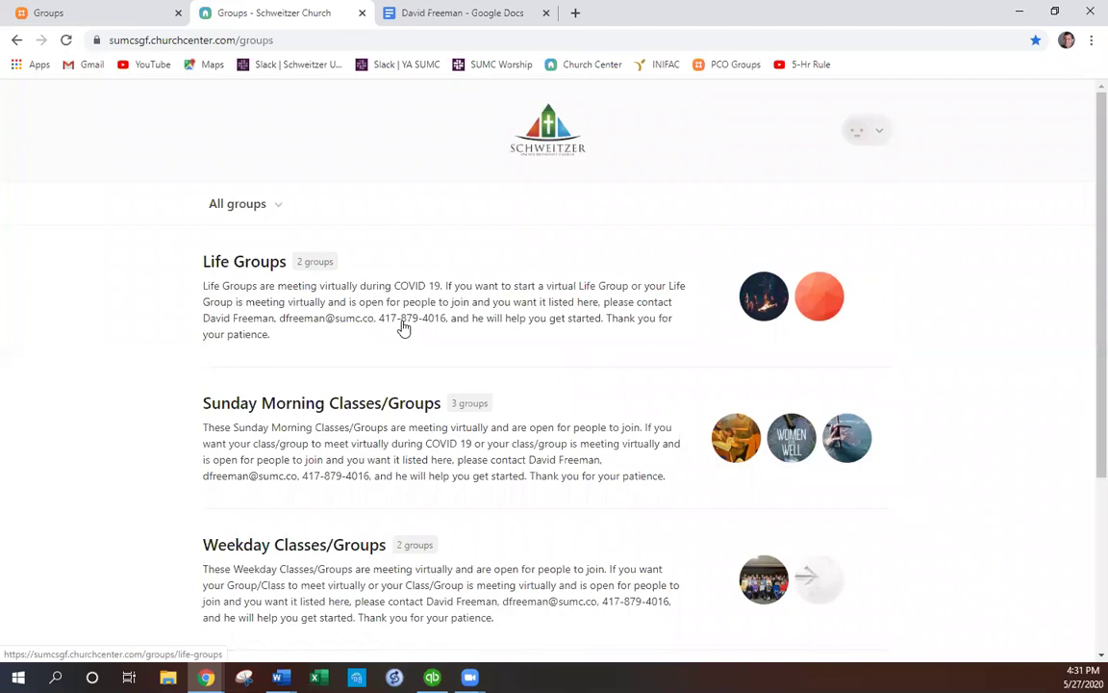
left_click(404, 329)
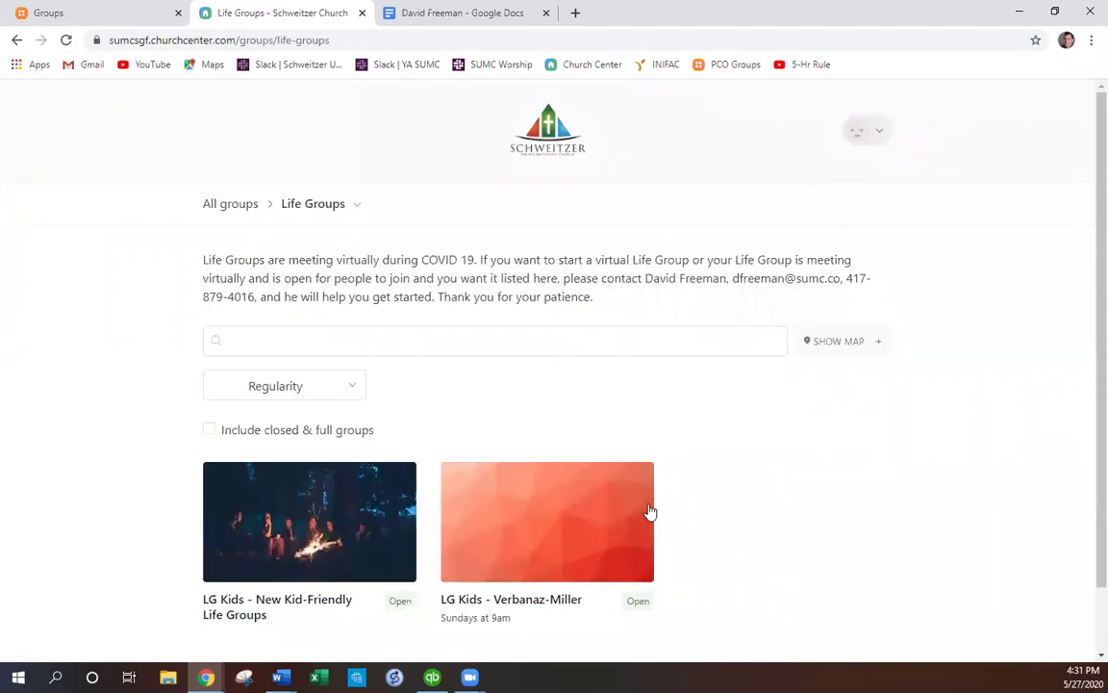
Set Group page visibility back to Public, keeping 'Open: open signup' enrollment, then view Life Groups.
left_click(125, 17)
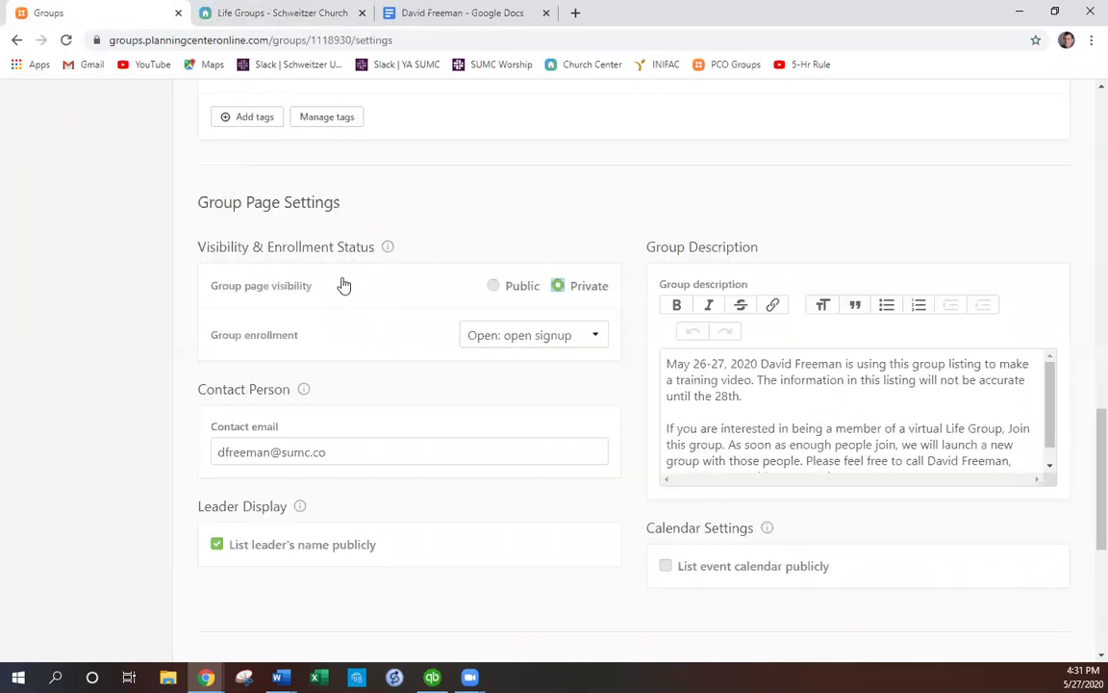
left_click(493, 289)
left_click(594, 337)
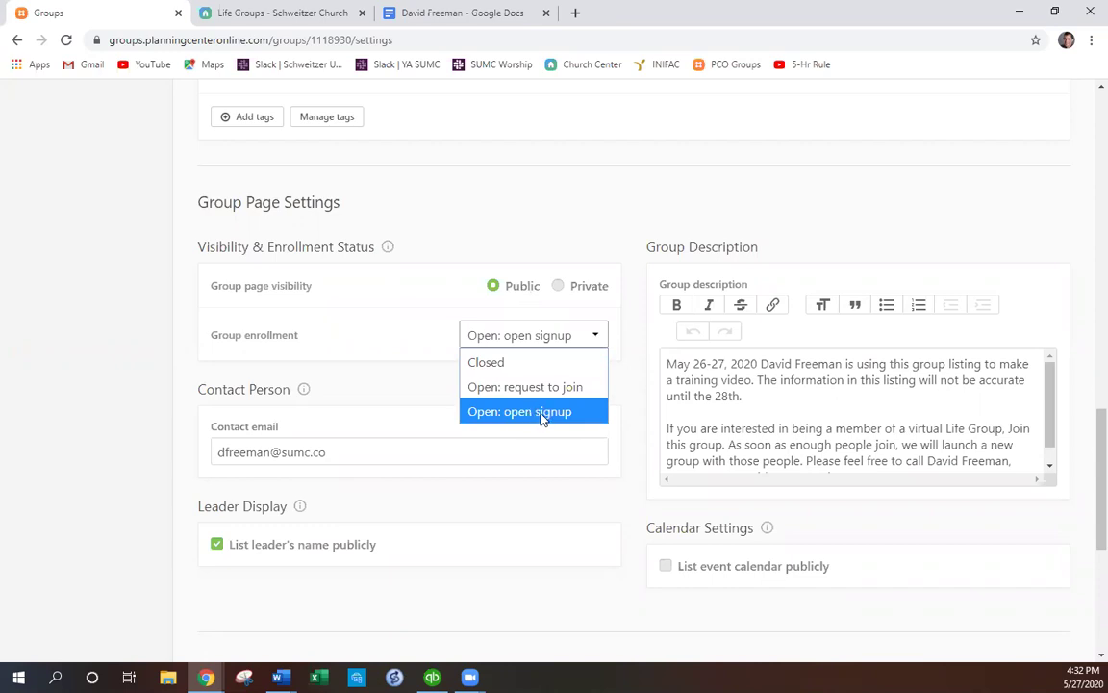
left_click(542, 415)
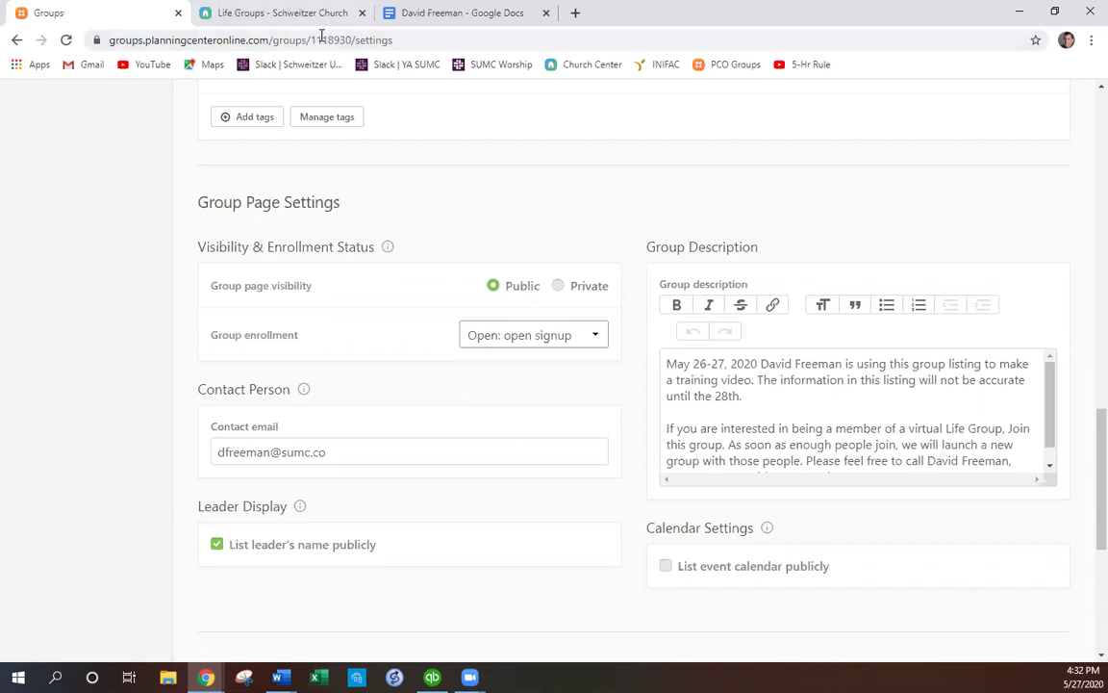
key("ctrl+Tab")
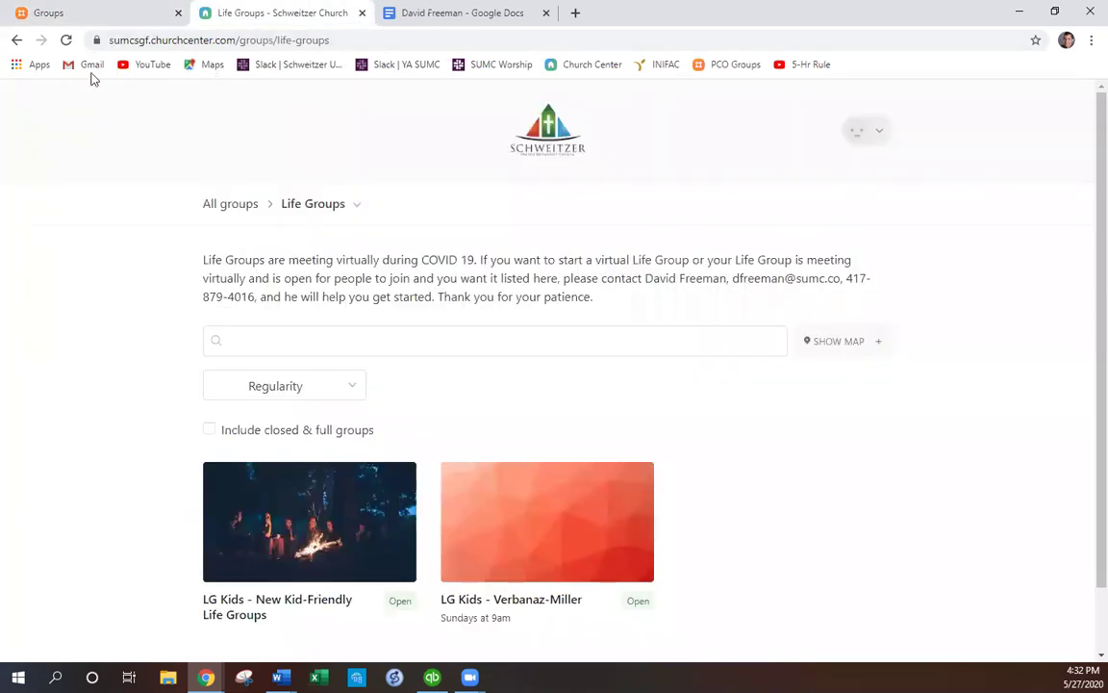
Reload the Life Groups listing and scroll through the public Join an online Life Group page before returning to Groups.
left_click(67, 42)
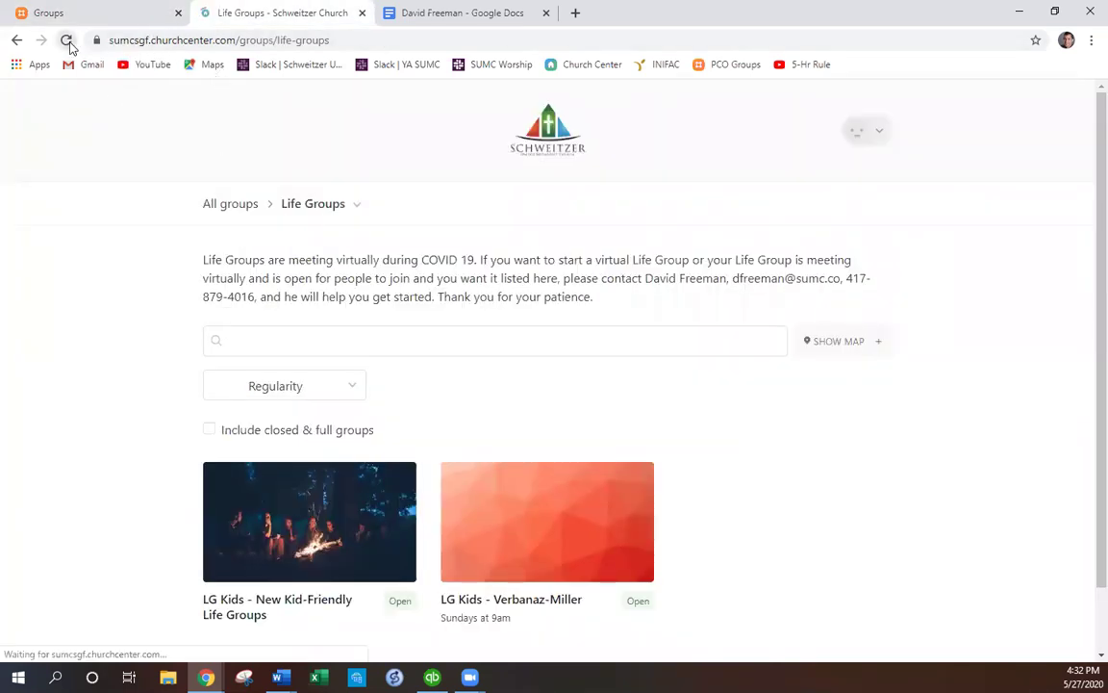
left_click(325, 530)
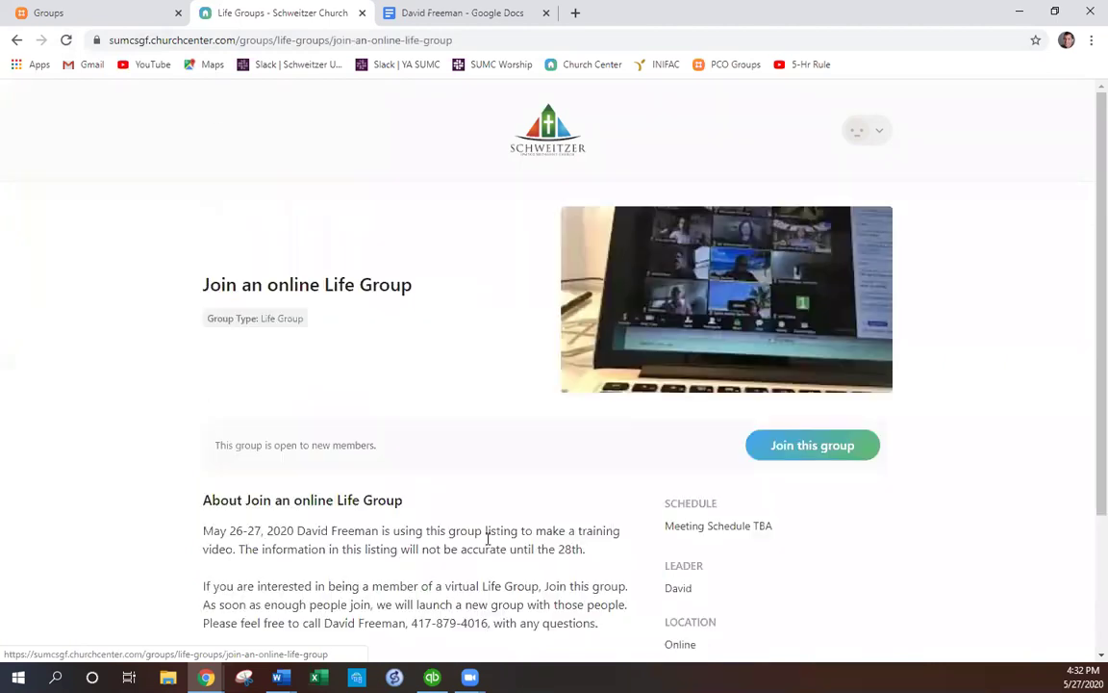
scroll(448, 598, "down", 3)
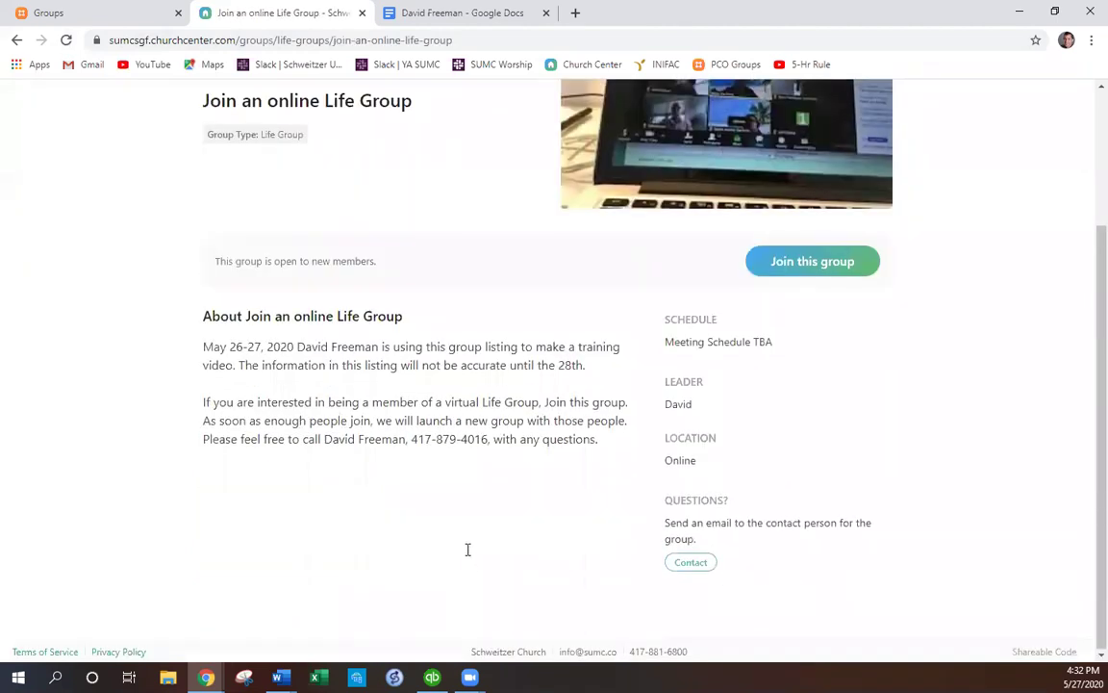
scroll(467, 549, "up", 3)
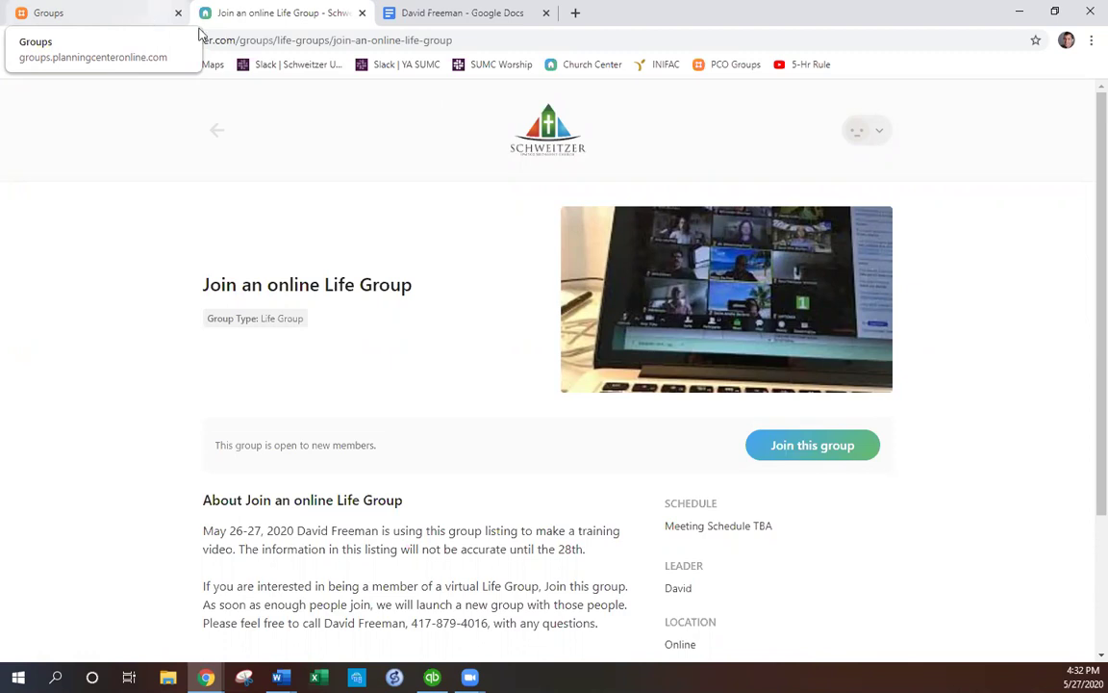
left_click(140, 15)
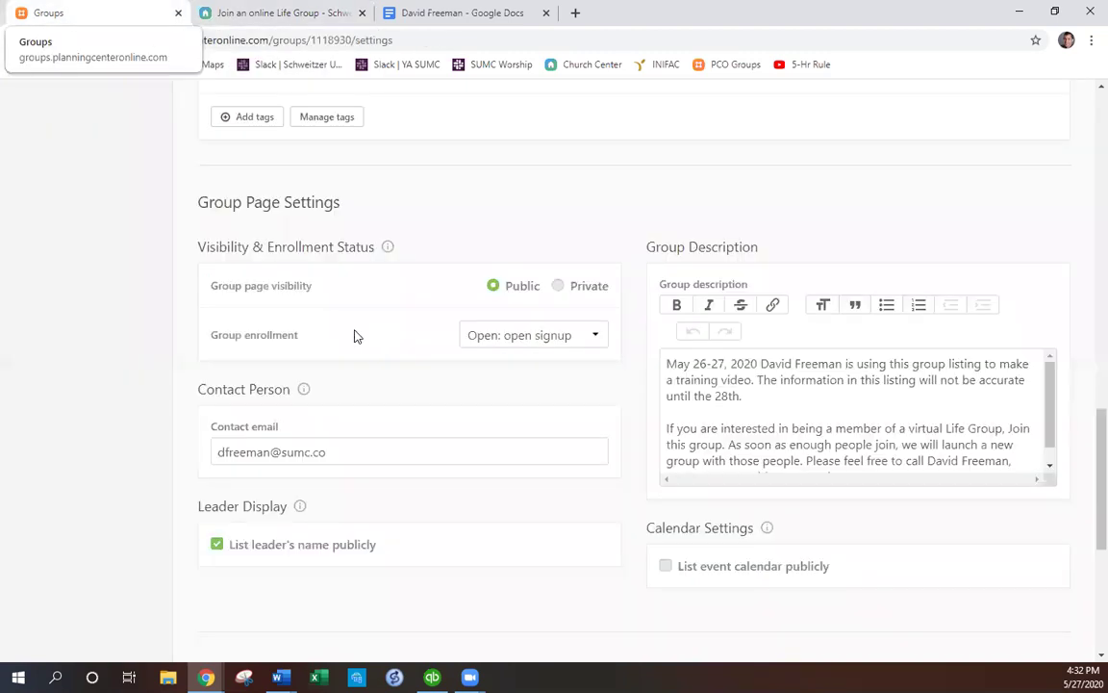
Set group enrollment to 'Open: request to join' and preview the public group page.
left_click(592, 342)
left_click(563, 387)
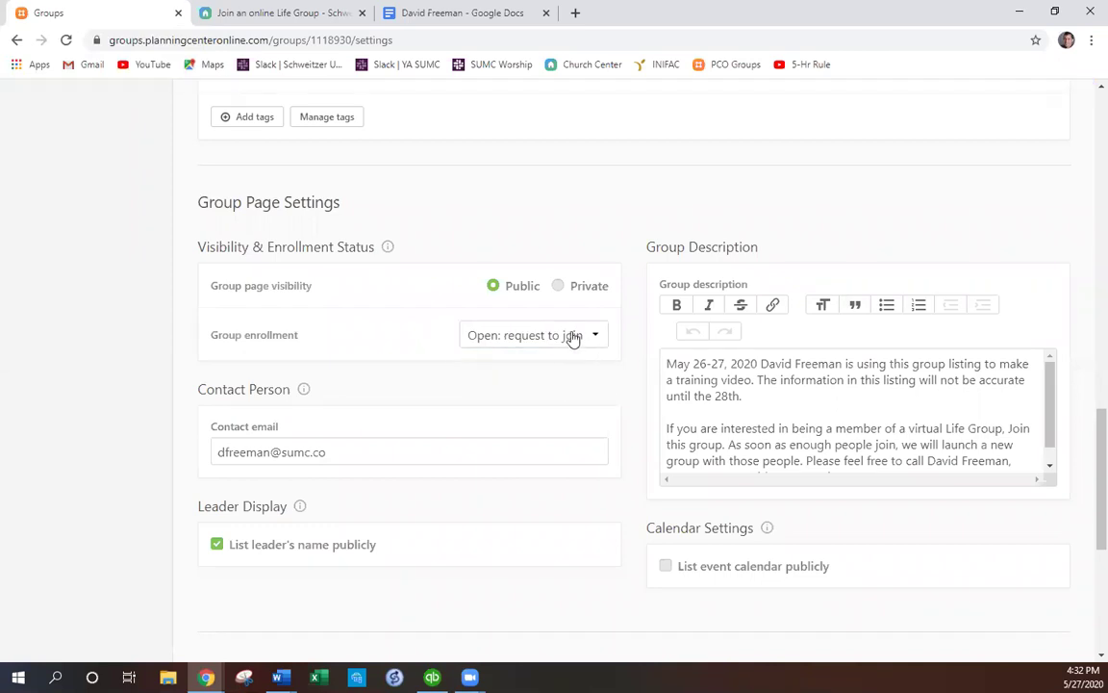
left_click(294, 15)
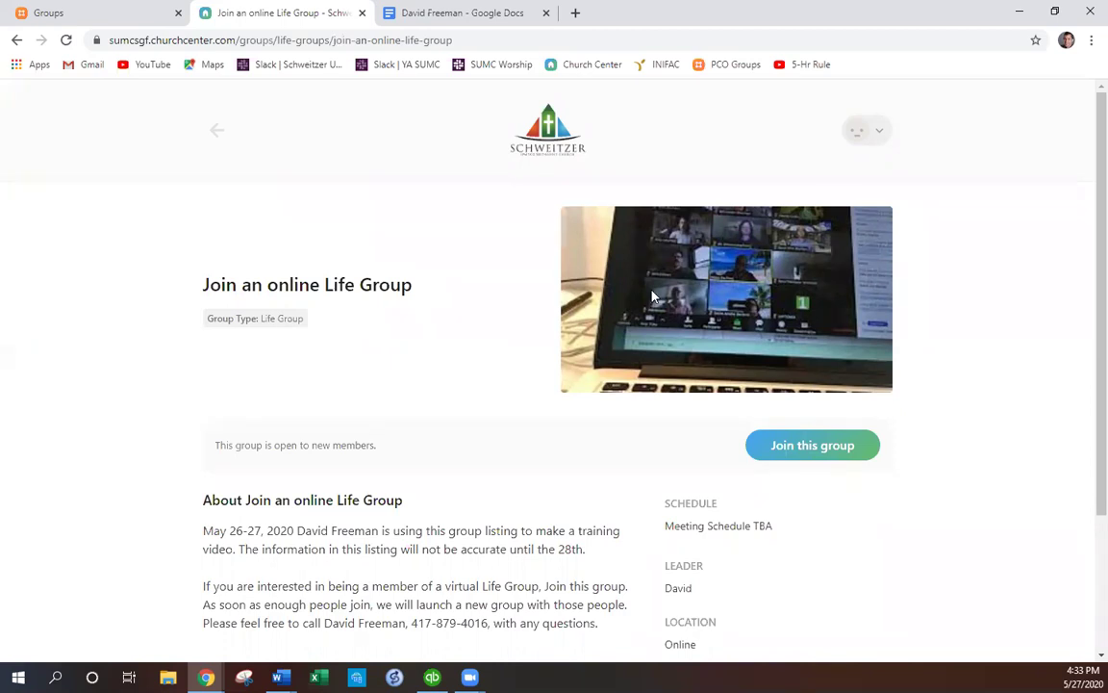
left_click(147, 26)
Switch enrollment to 'Open: open signup', enable it, and scroll the public page to Contact.
left_click(592, 336)
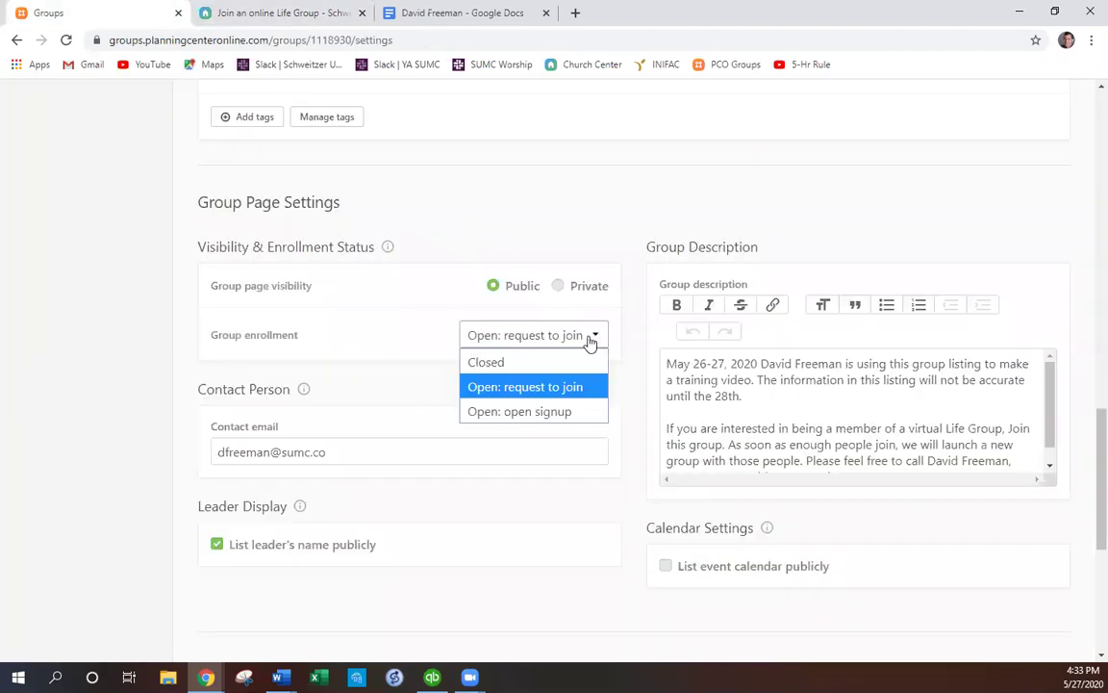
left_click(549, 412)
left_click(590, 532)
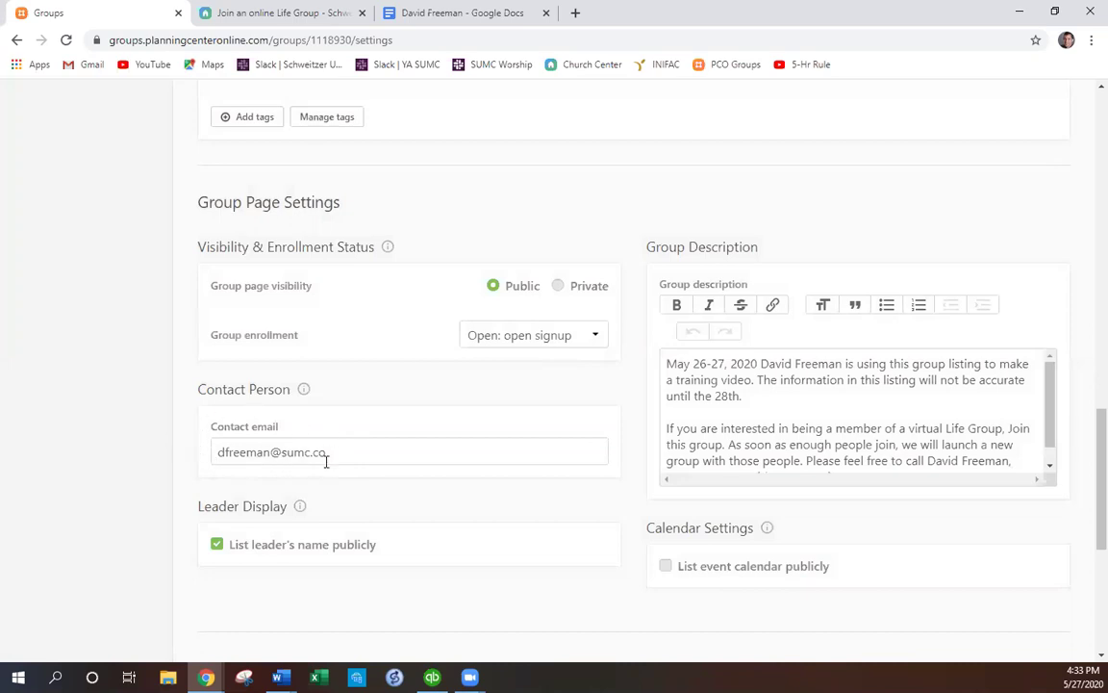
left_click(339, 26)
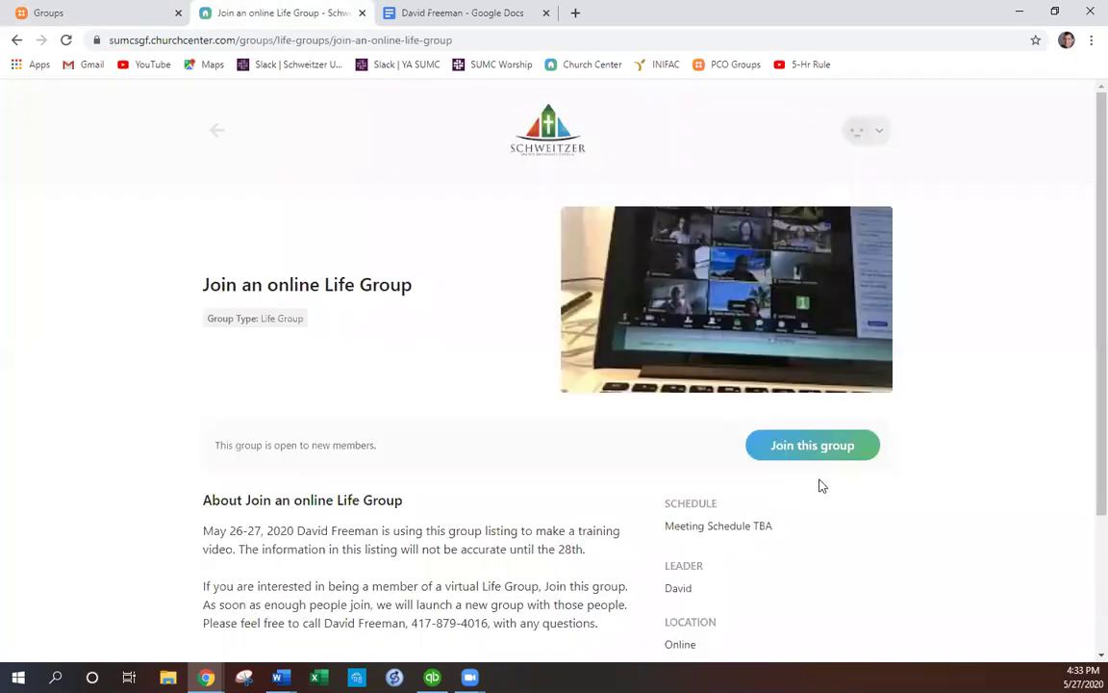
scroll(818, 472, "down", 3)
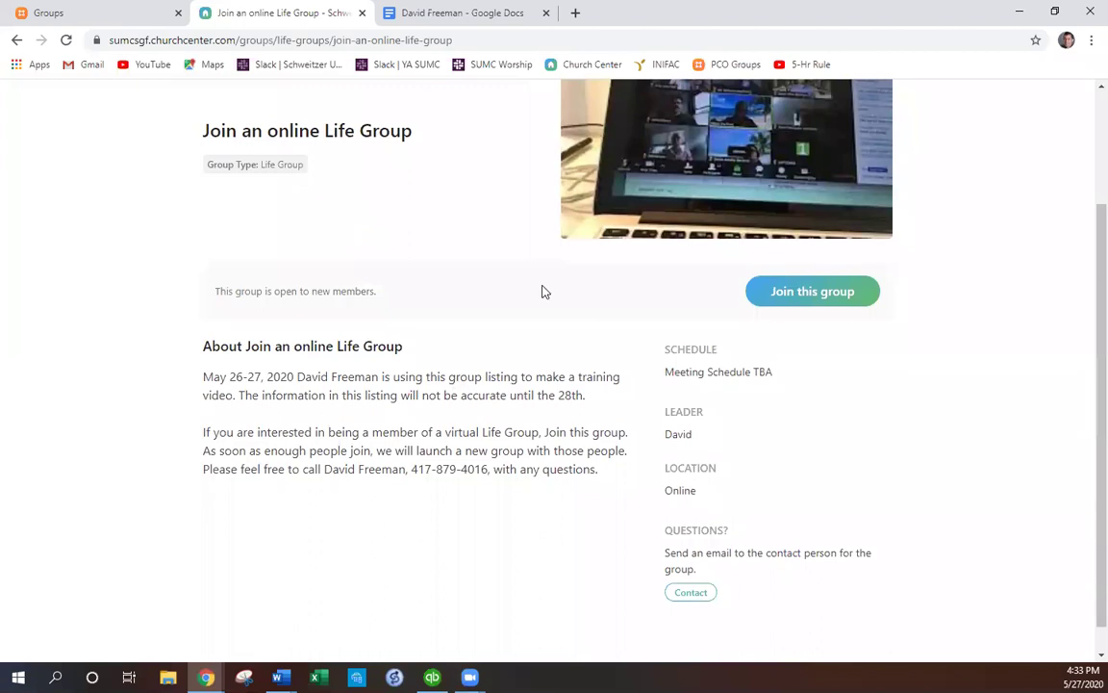
scroll(697, 522, "down", 1)
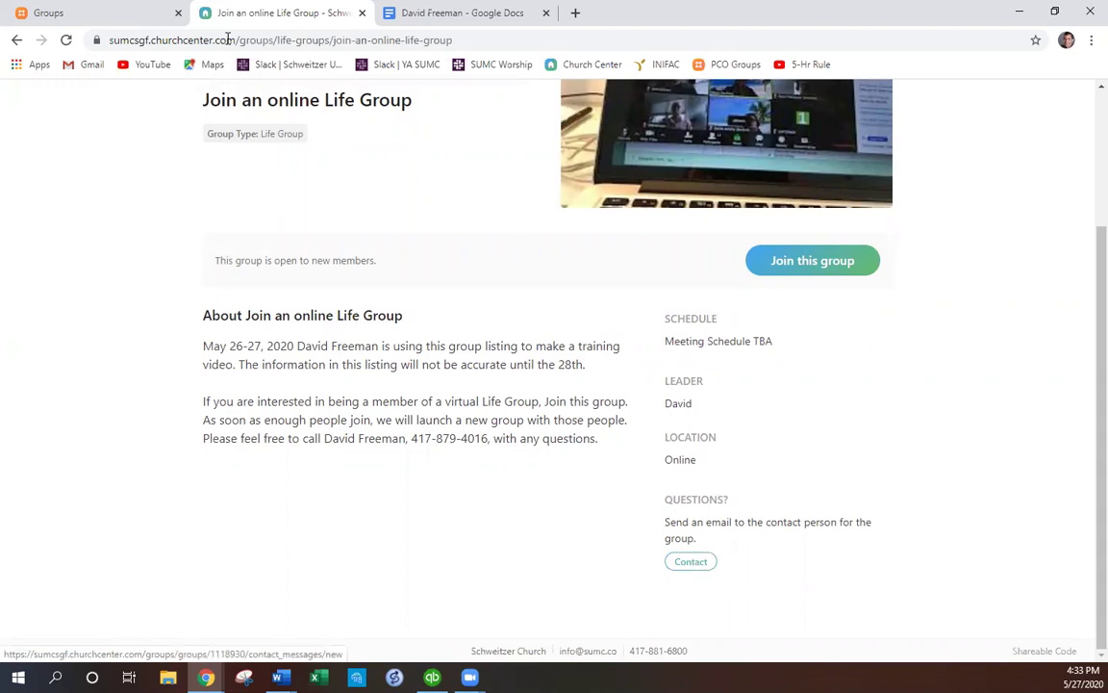
Save the group's contact email unchanged and glance at the description on the public page.
left_click(135, 13)
left_click_drag(219, 451, 338, 437)
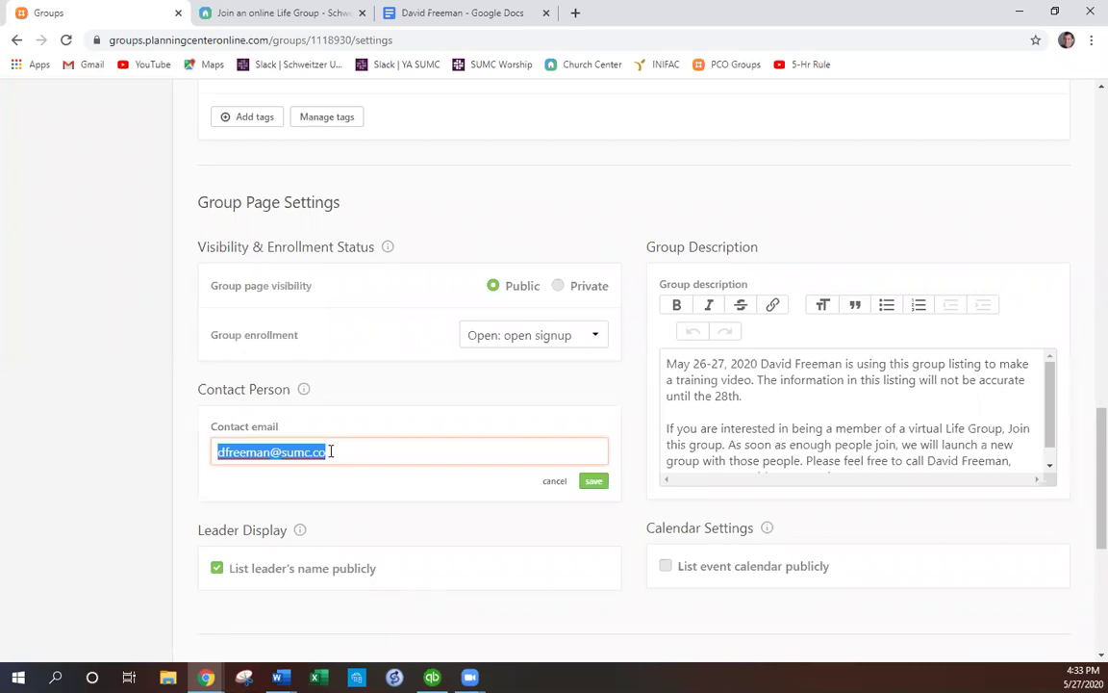
left_click(347, 453)
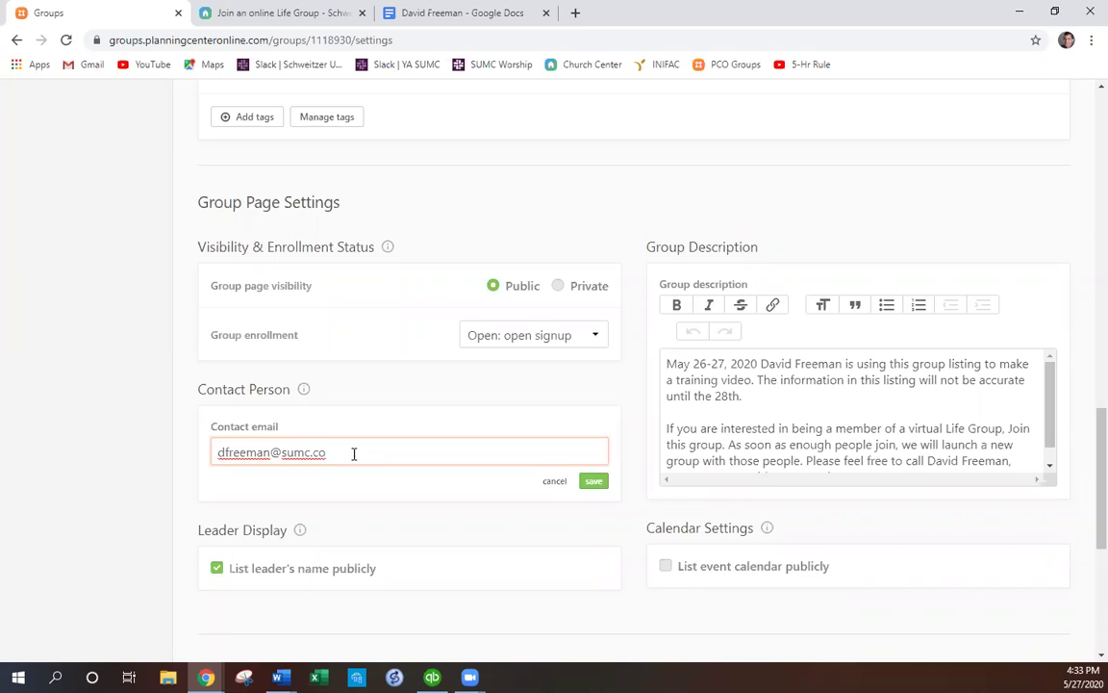
left_click(593, 482)
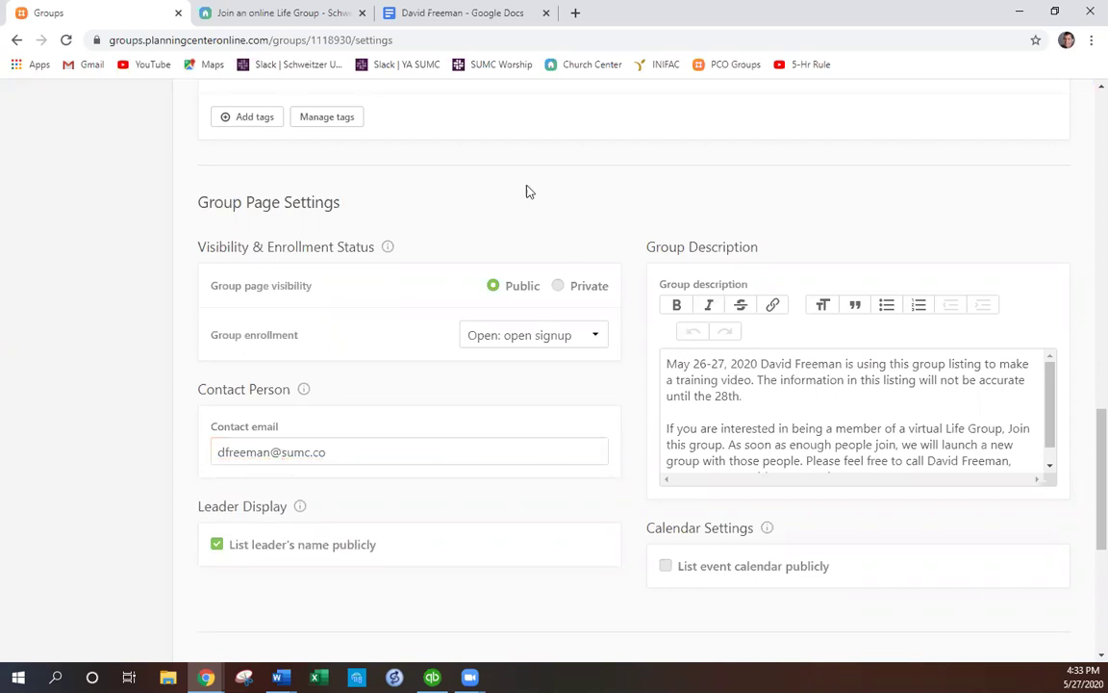
left_click(286, 17)
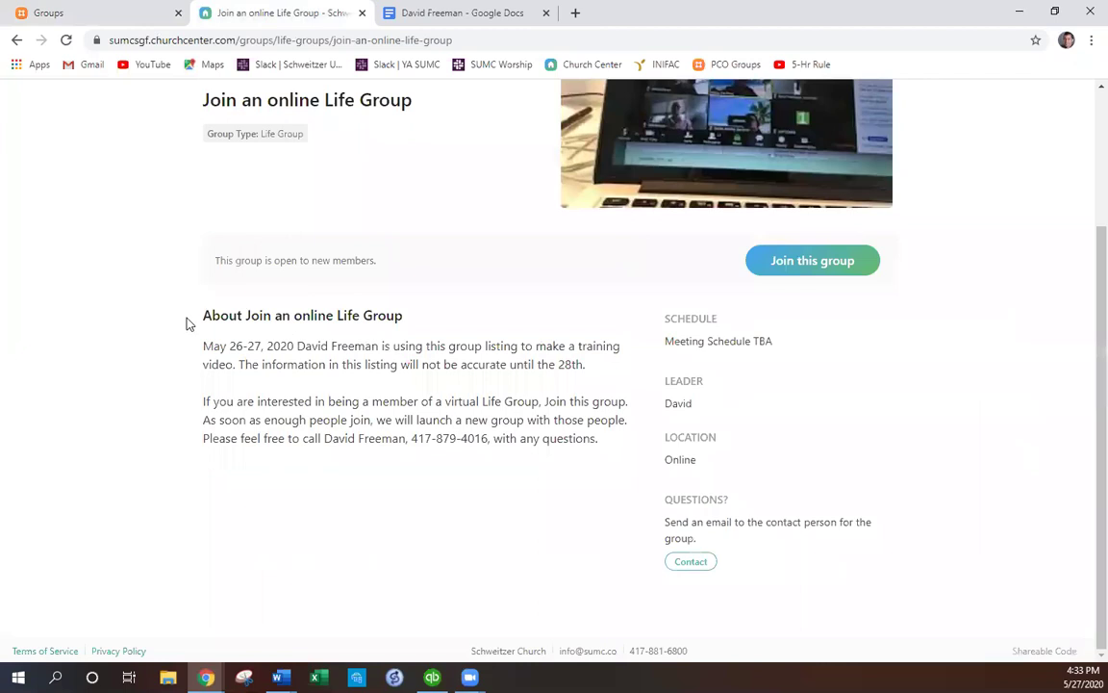
left_click_drag(201, 346, 599, 440)
left_click(149, 16)
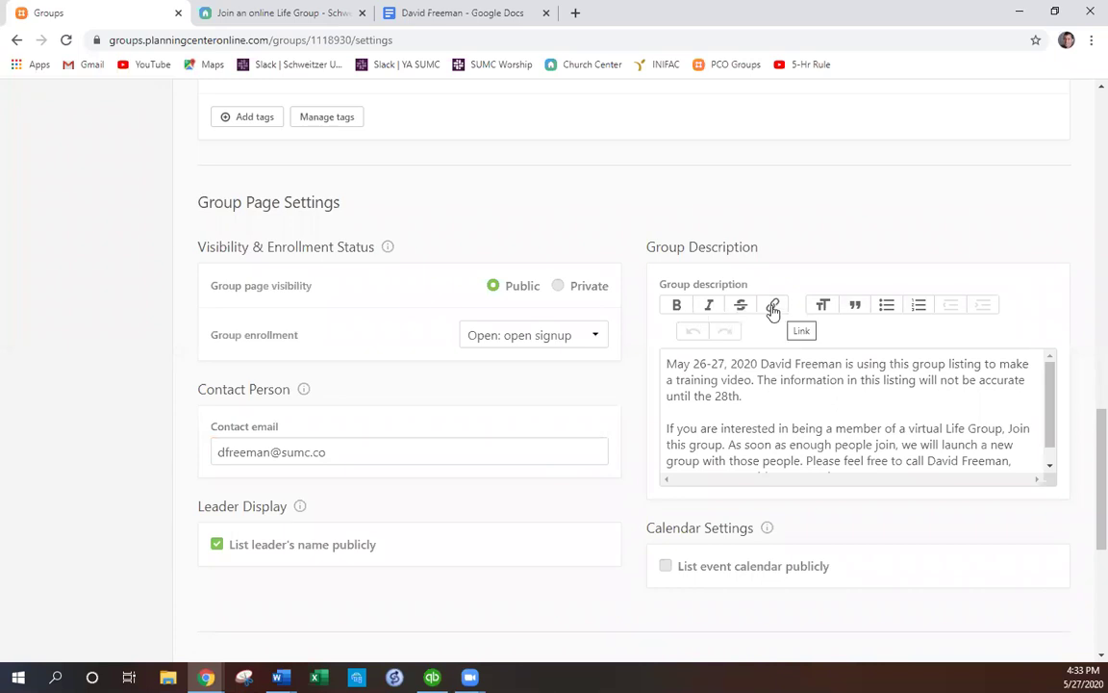
Enable 'List event calendar publicly' and reload the public page to confirm Upcoming events.
scroll(786, 426, "down", 1)
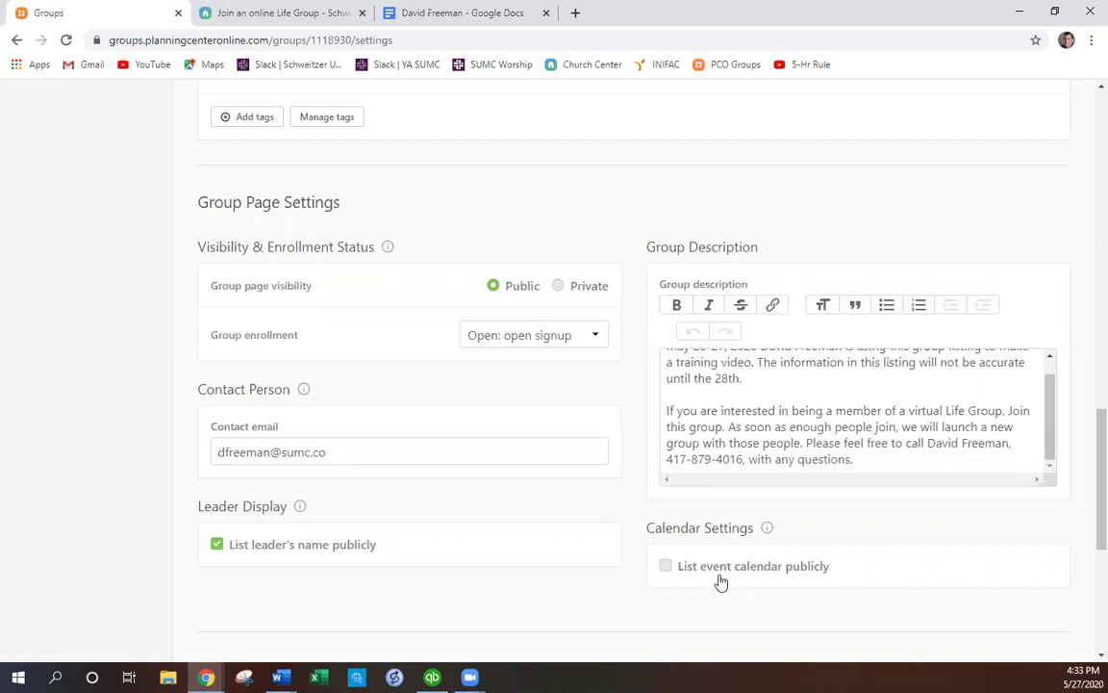
left_click(665, 567)
left_click(279, 16)
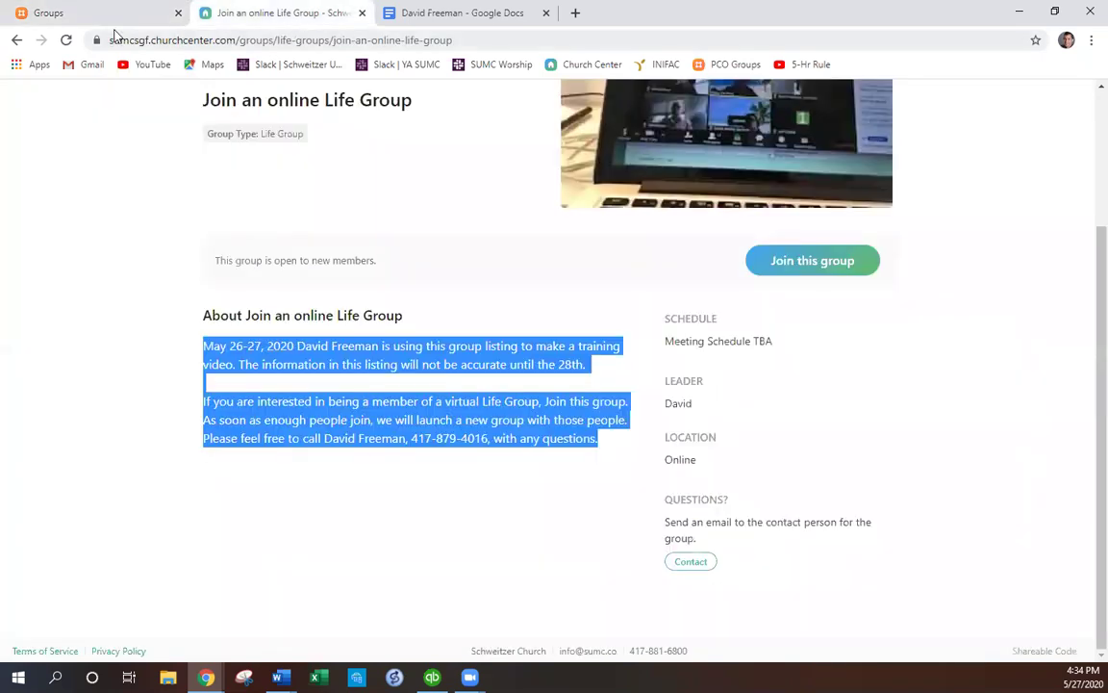
left_click(66, 42)
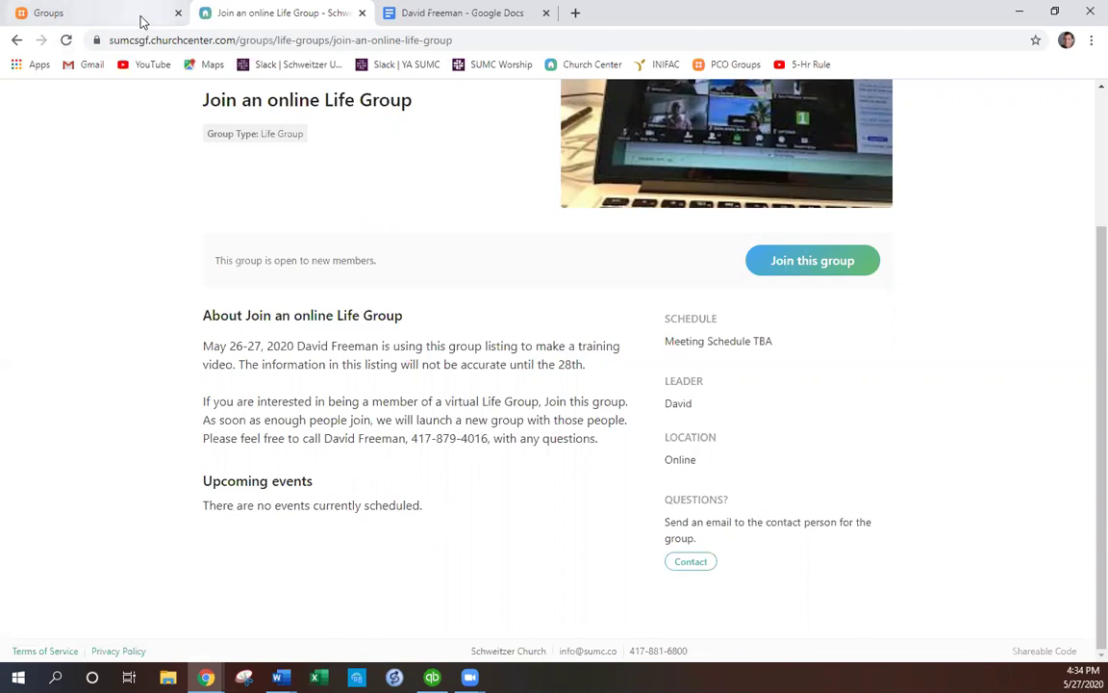
left_click(140, 22)
scroll(606, 576, "down", 2)
scroll(678, 566, "up", 15)
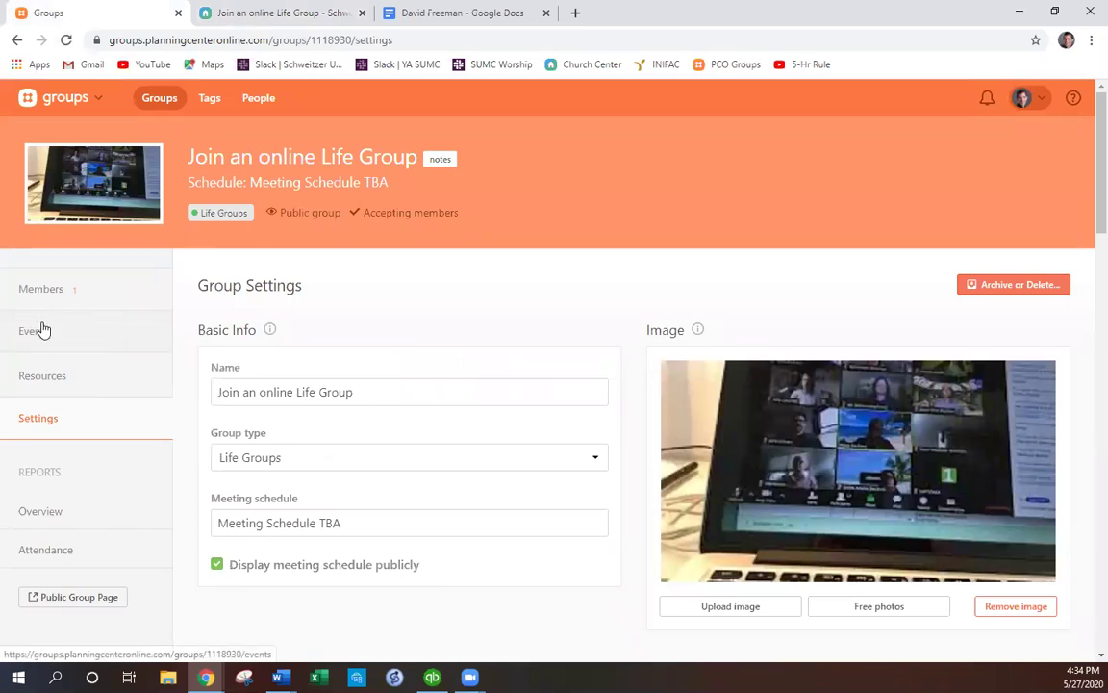
Go to the group's Events calendar and start a new event.
left_click(43, 330)
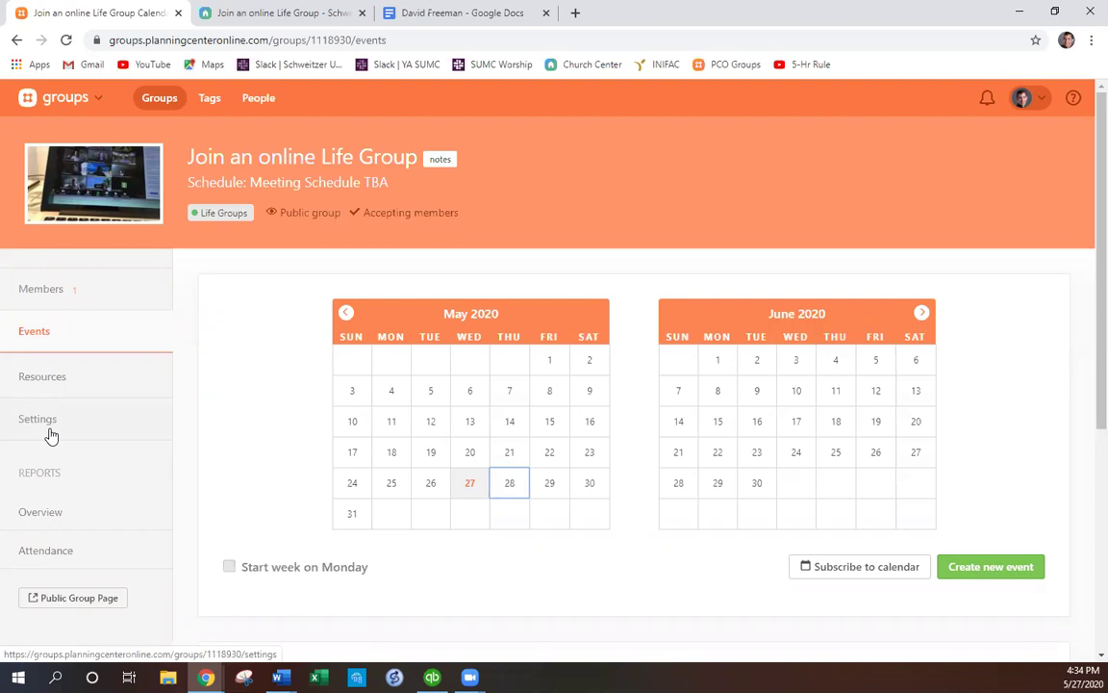
left_click(987, 567)
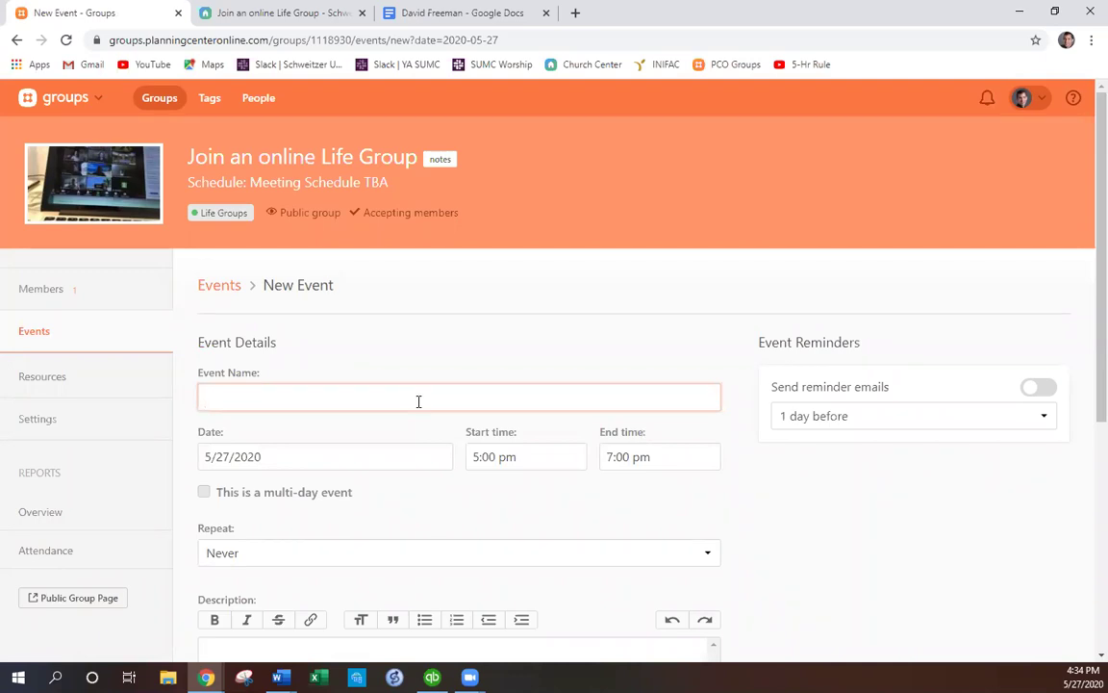
Name the event 'Information meeting' and set its date to May 28, 2020.
type("Information meeting")
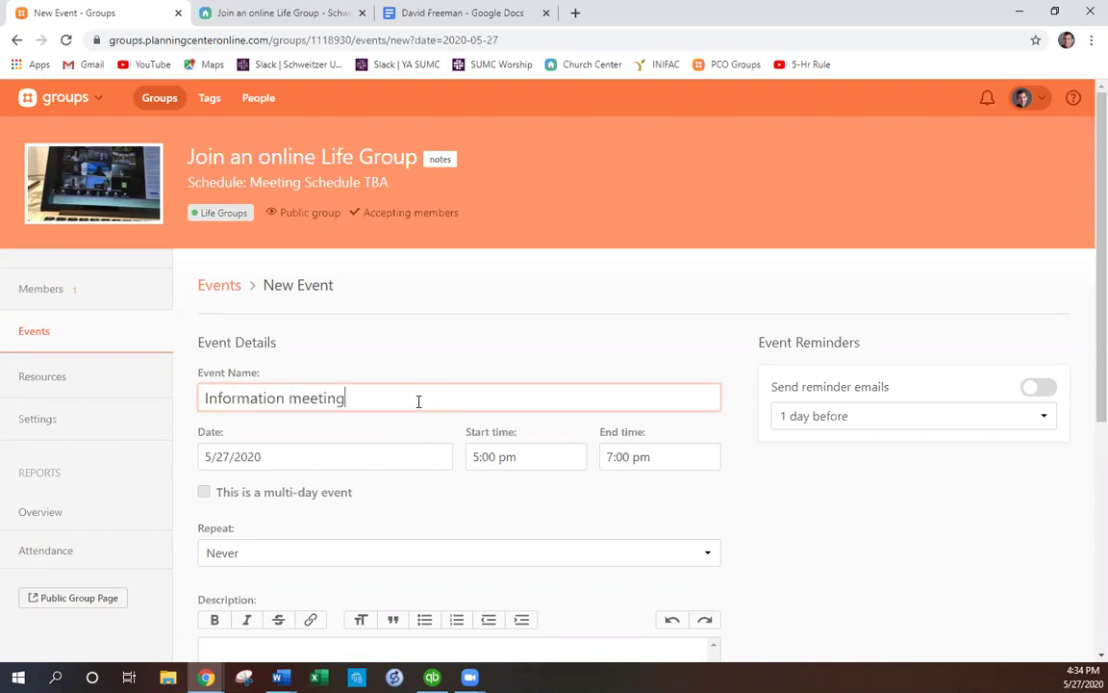
left_click(414, 456)
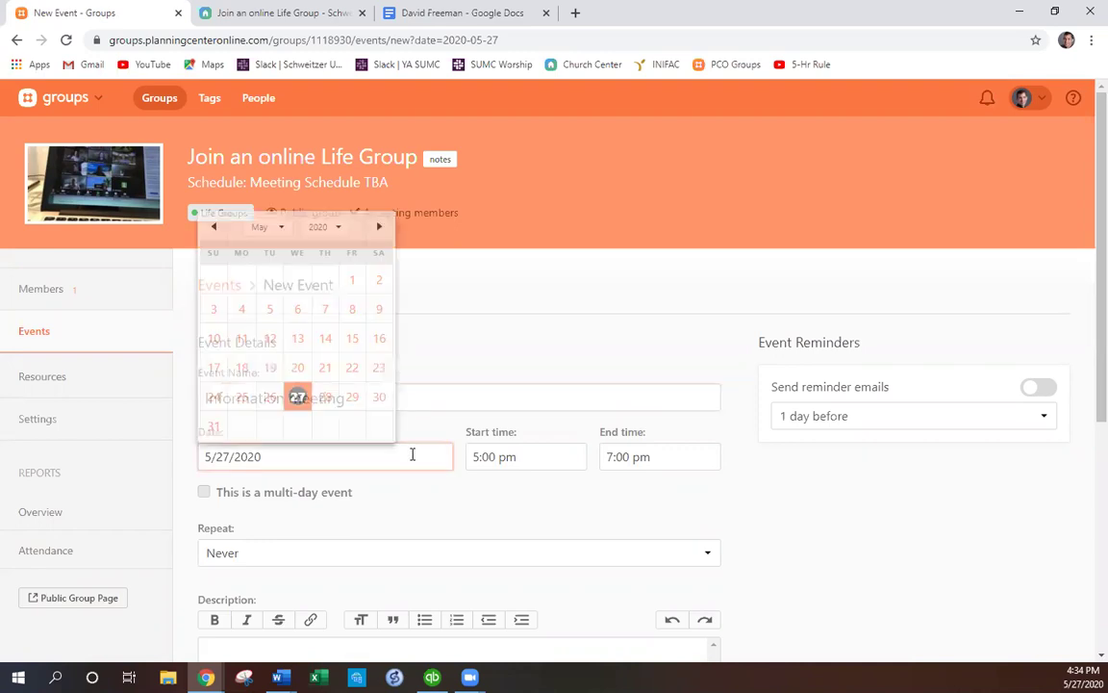
left_click(326, 398)
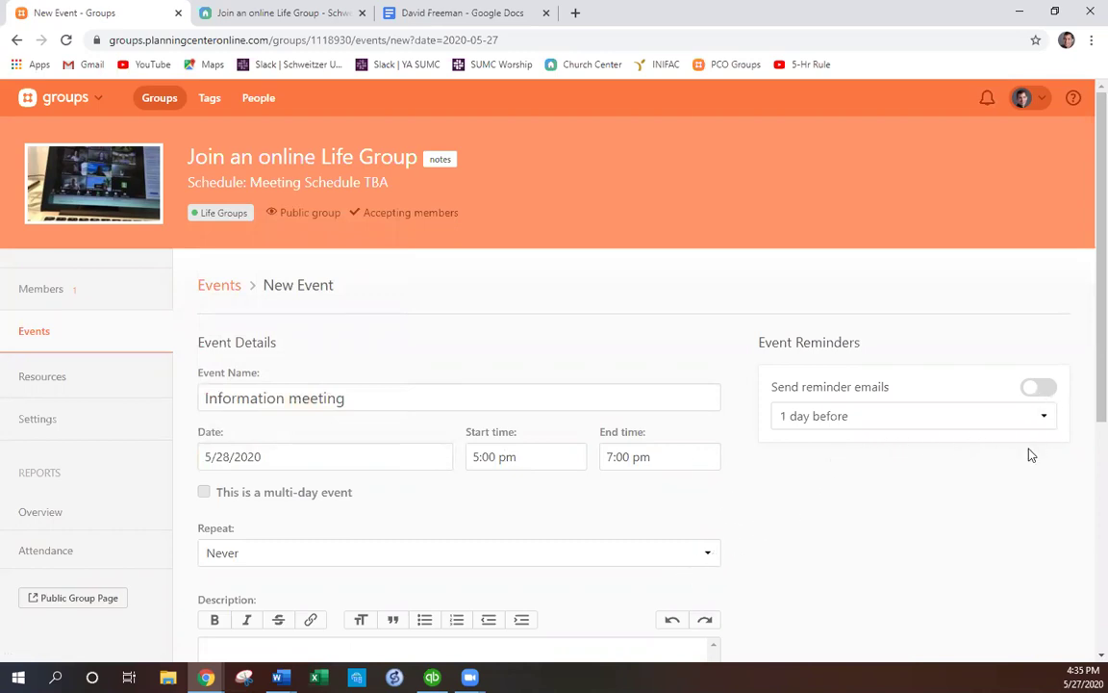
Enter 'Event specific' as the event description.
scroll(1031, 454, "down", 3)
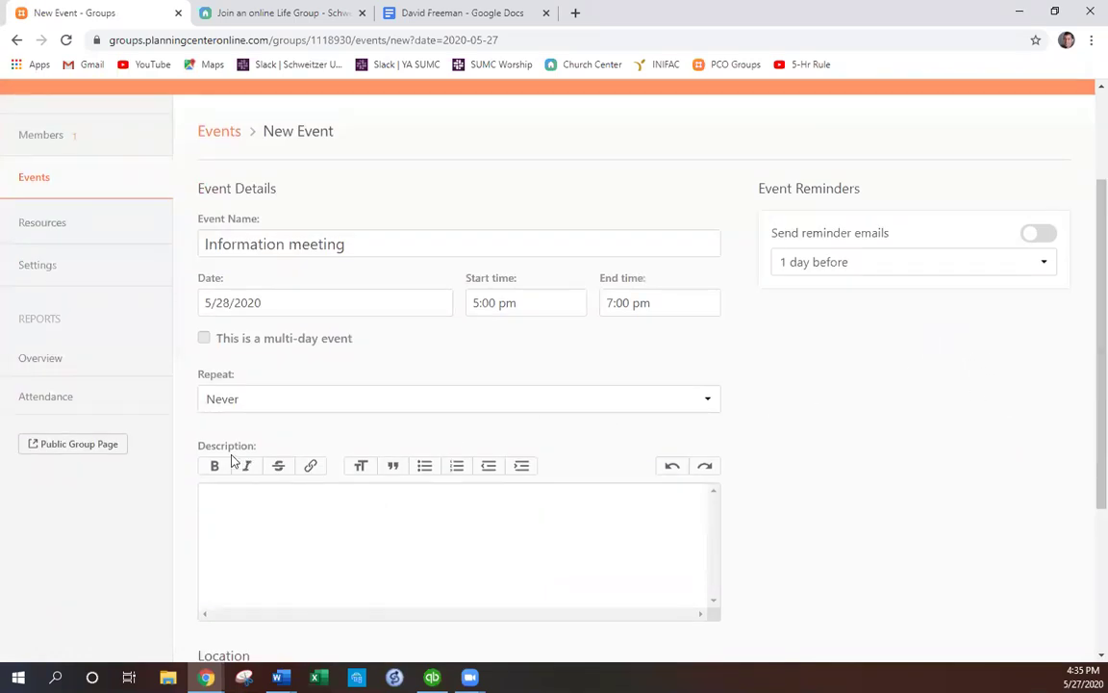
left_click(304, 526)
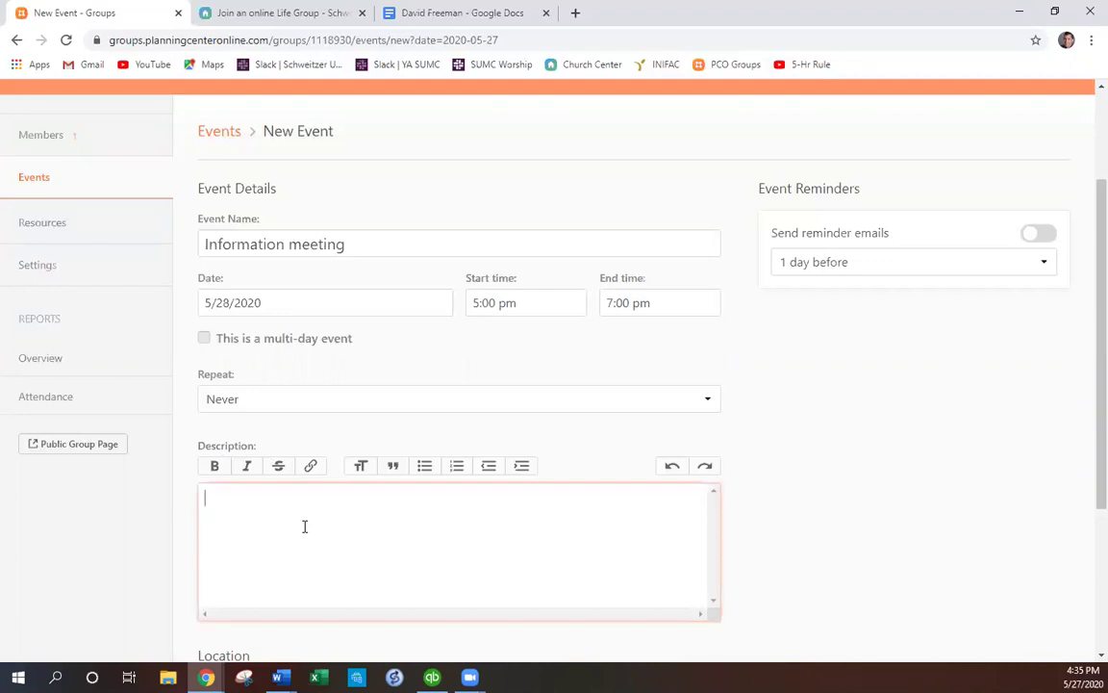
type("Event specific.")
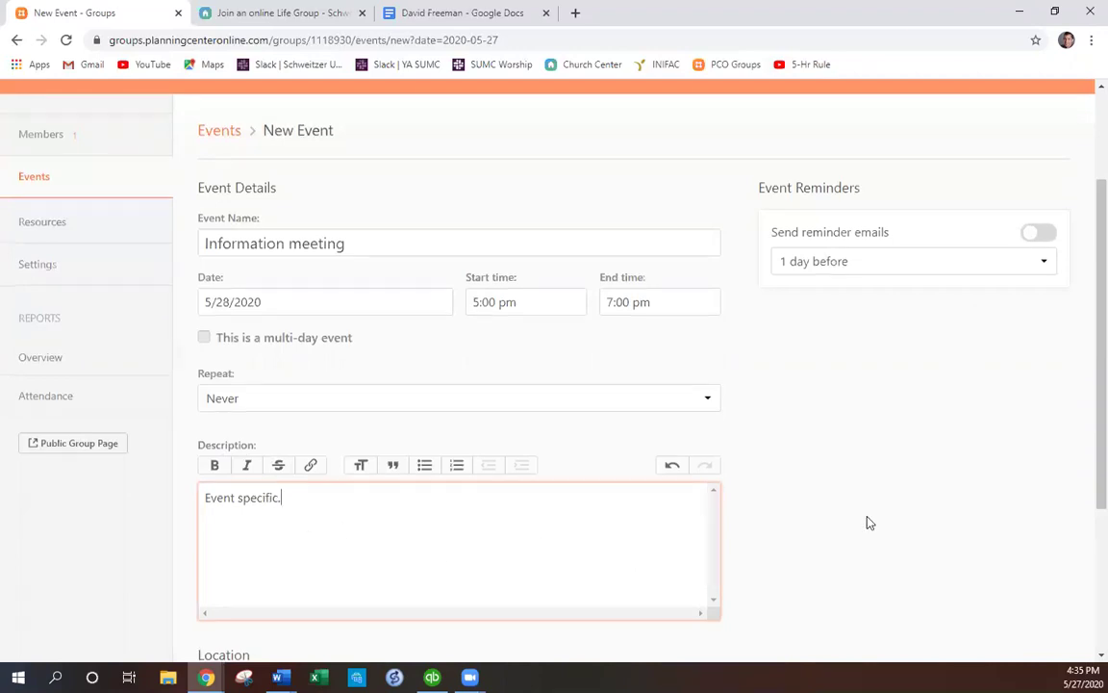
scroll(866, 519, "down", 3)
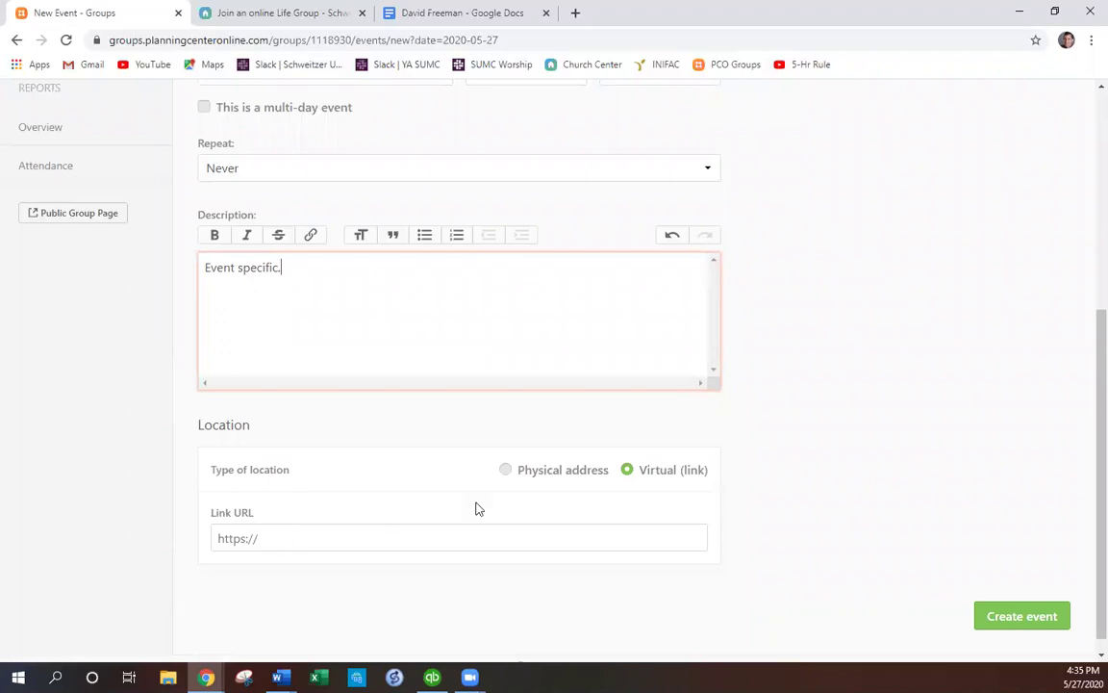
Make the event location a physical address and browse the saved and new location options.
left_click(509, 476)
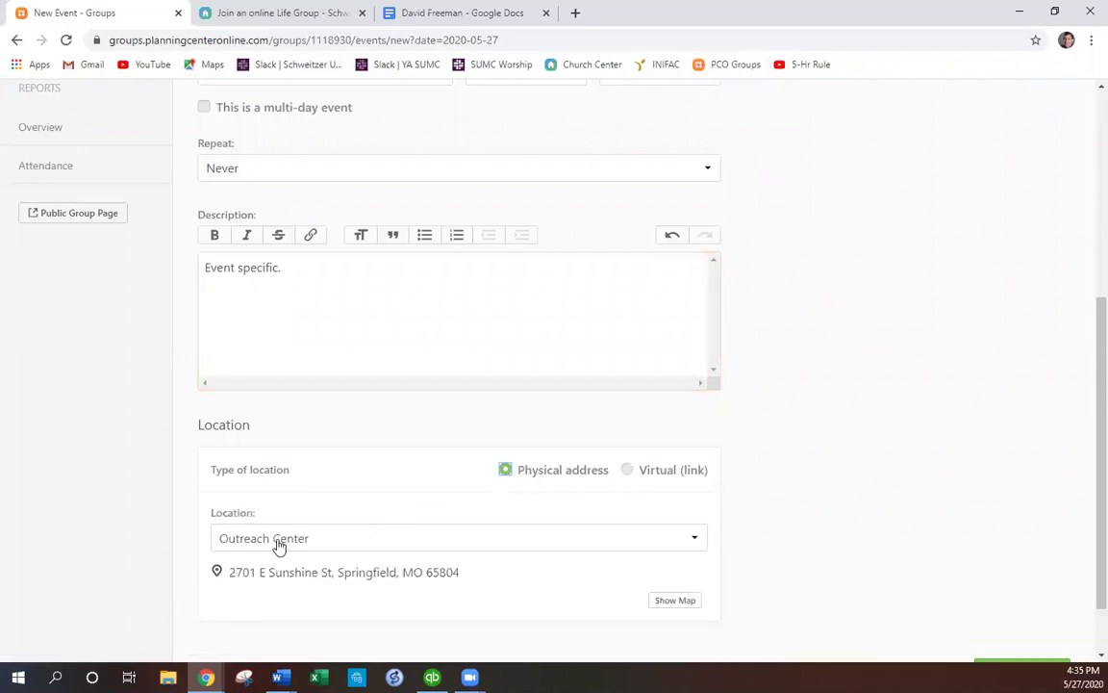
left_click(695, 541)
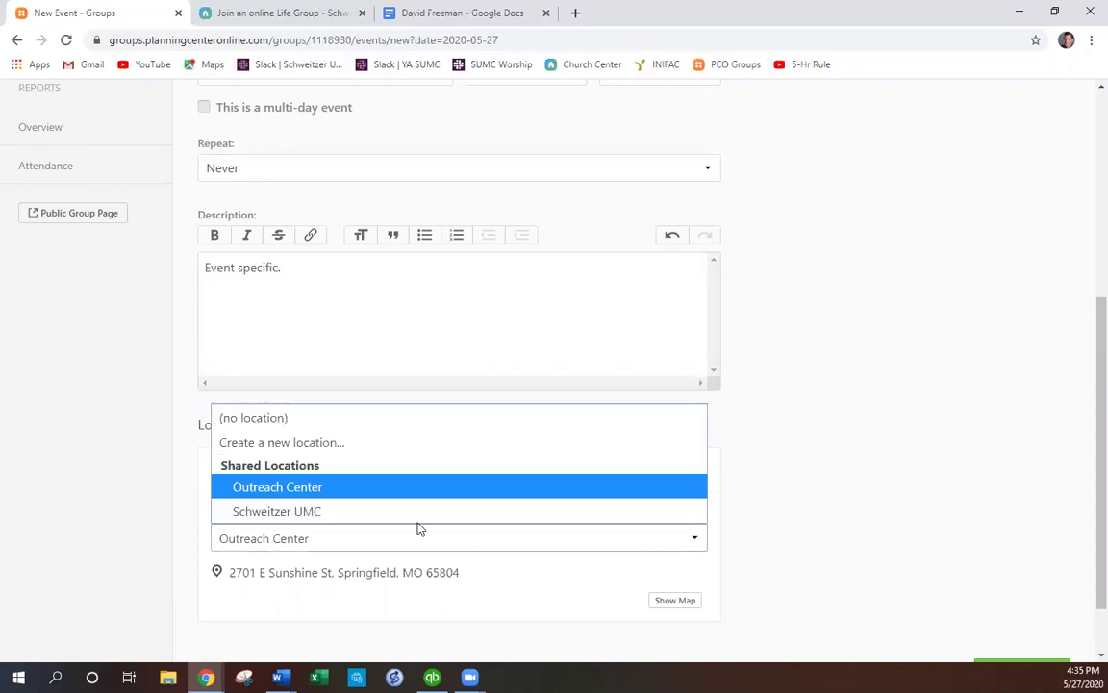
left_click(339, 445)
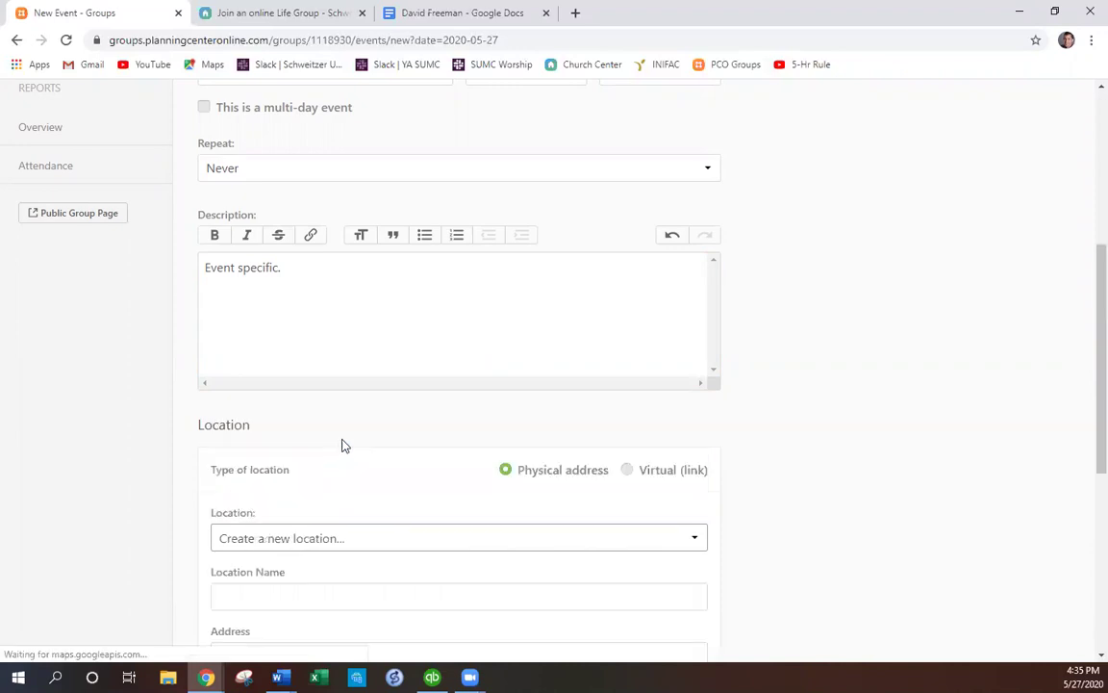
left_click(421, 544)
left_click(386, 590)
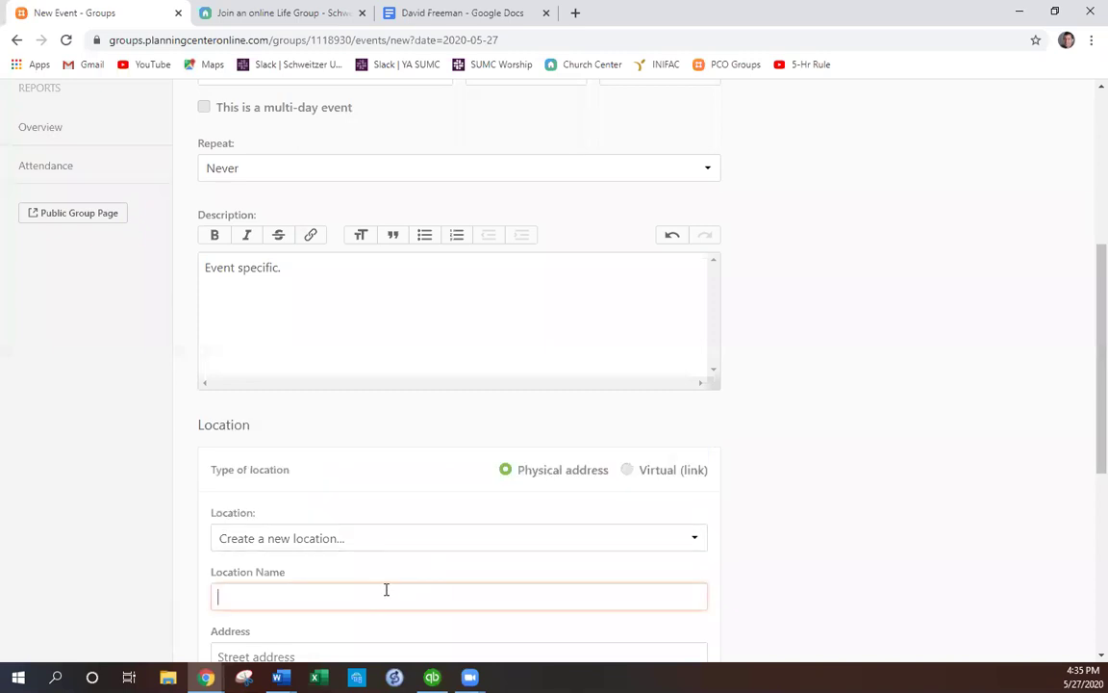
left_click(787, 512)
scroll(759, 537, "down", 3)
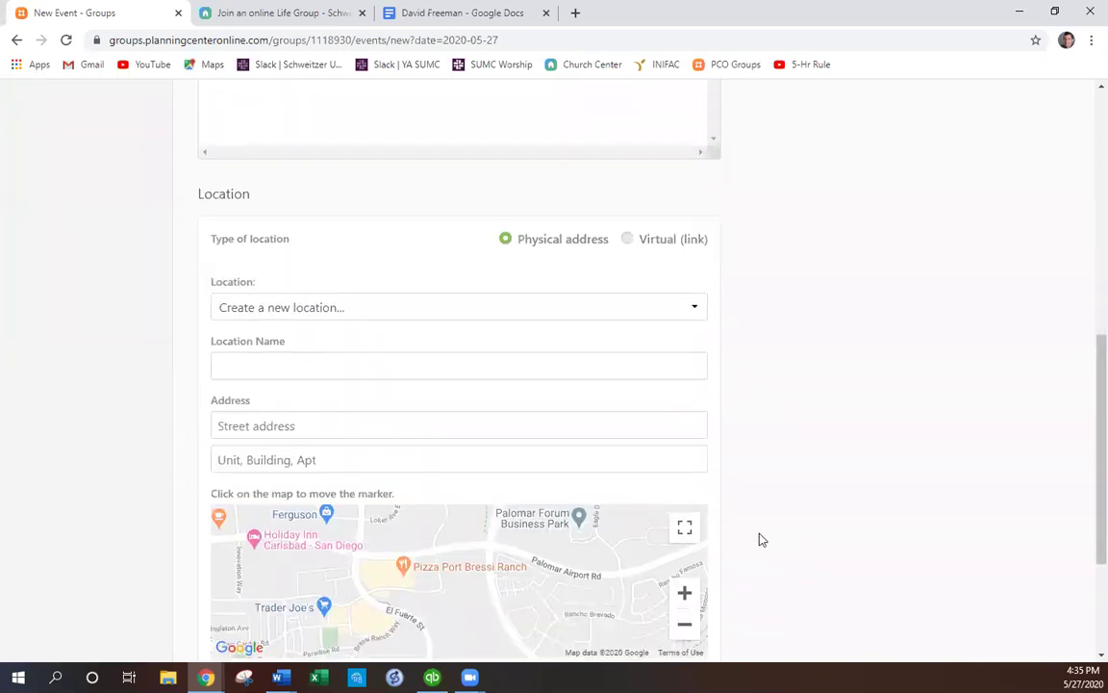
scroll(759, 537, "down", 3)
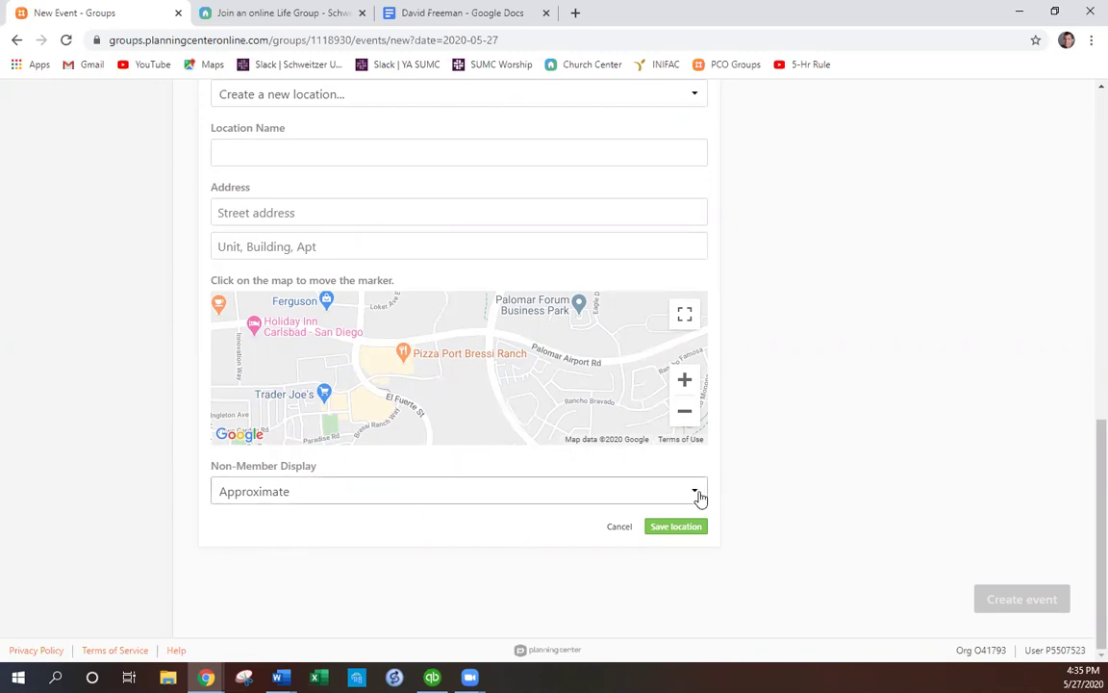
Leave the non-member location display set to Approximate.
left_click(699, 497)
left_click(784, 488)
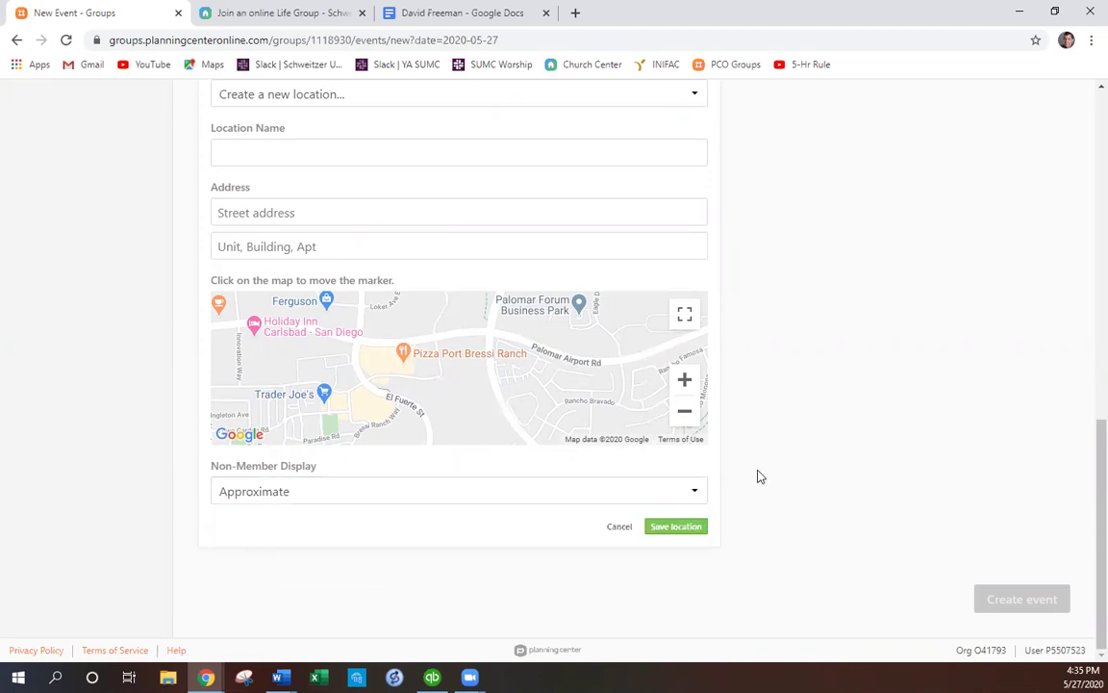
left_click(697, 493)
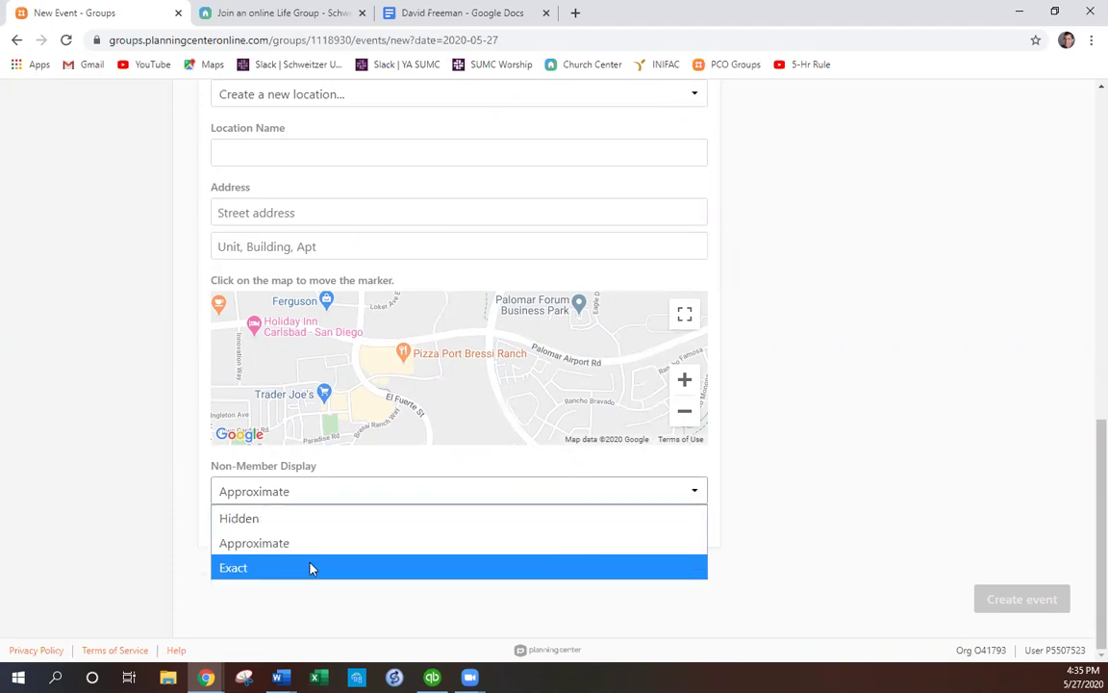
left_click(833, 445)
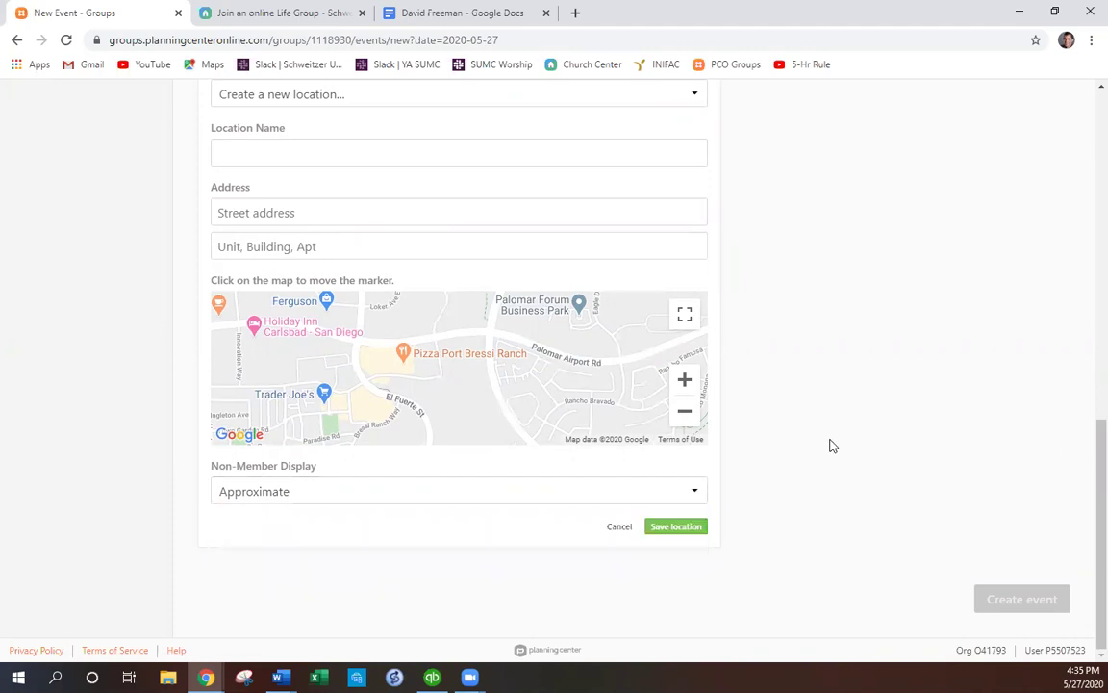
scroll(833, 446, "up", 4)
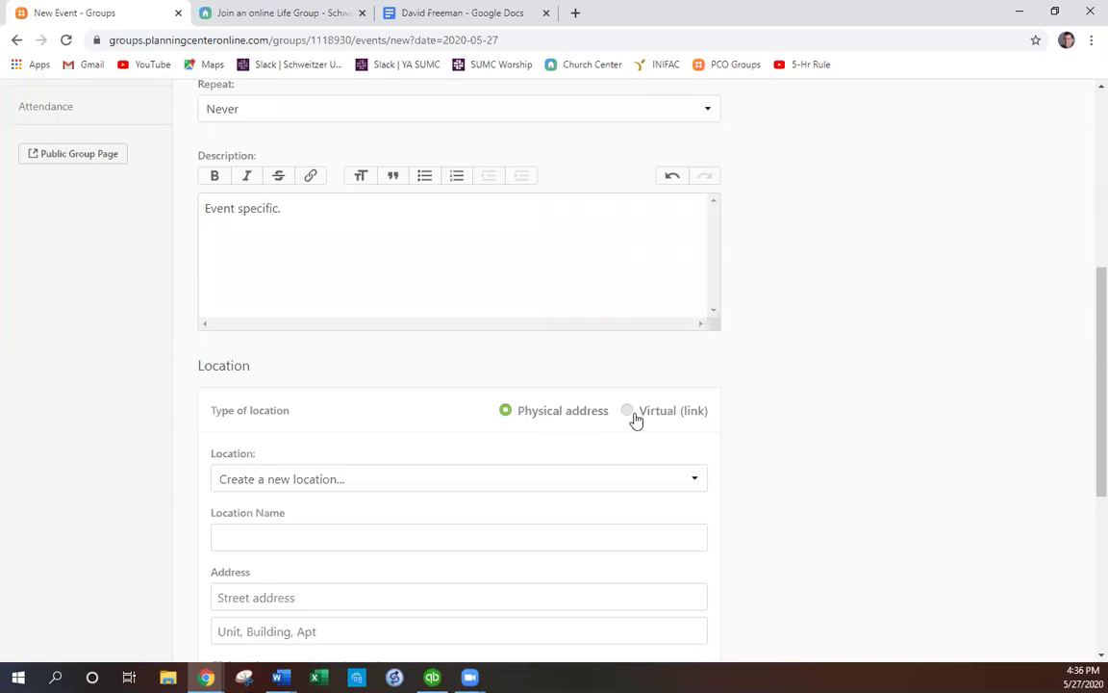
Try a virtual link location, revert to the Outreach Center physical address, and create the event.
left_click(629, 414)
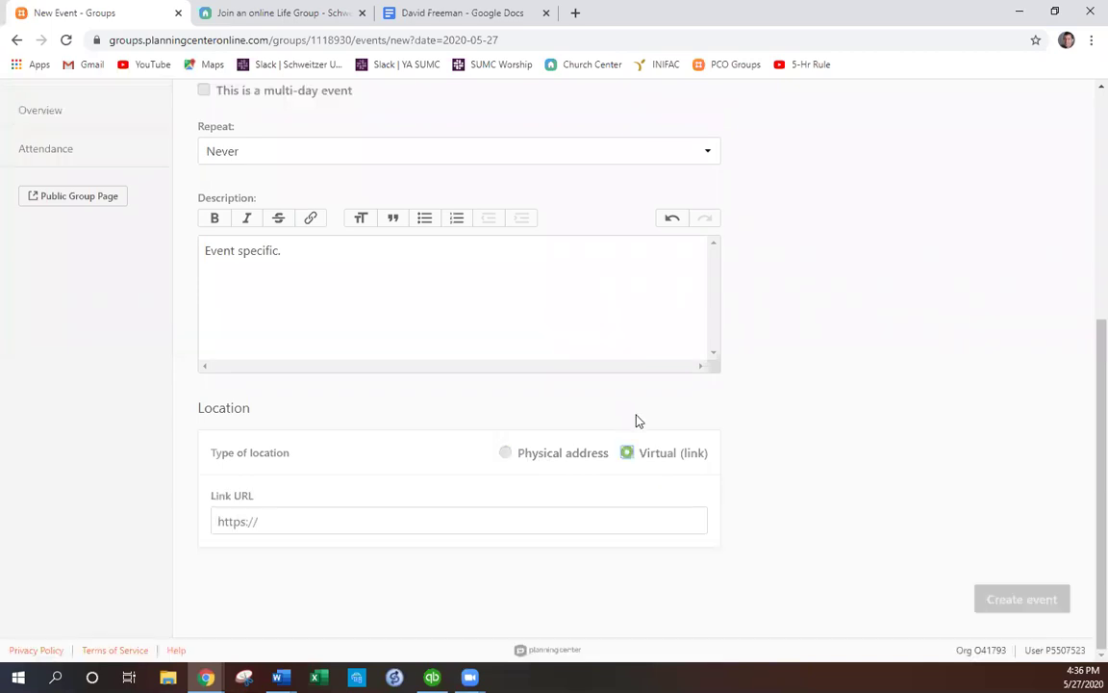
left_click(324, 525)
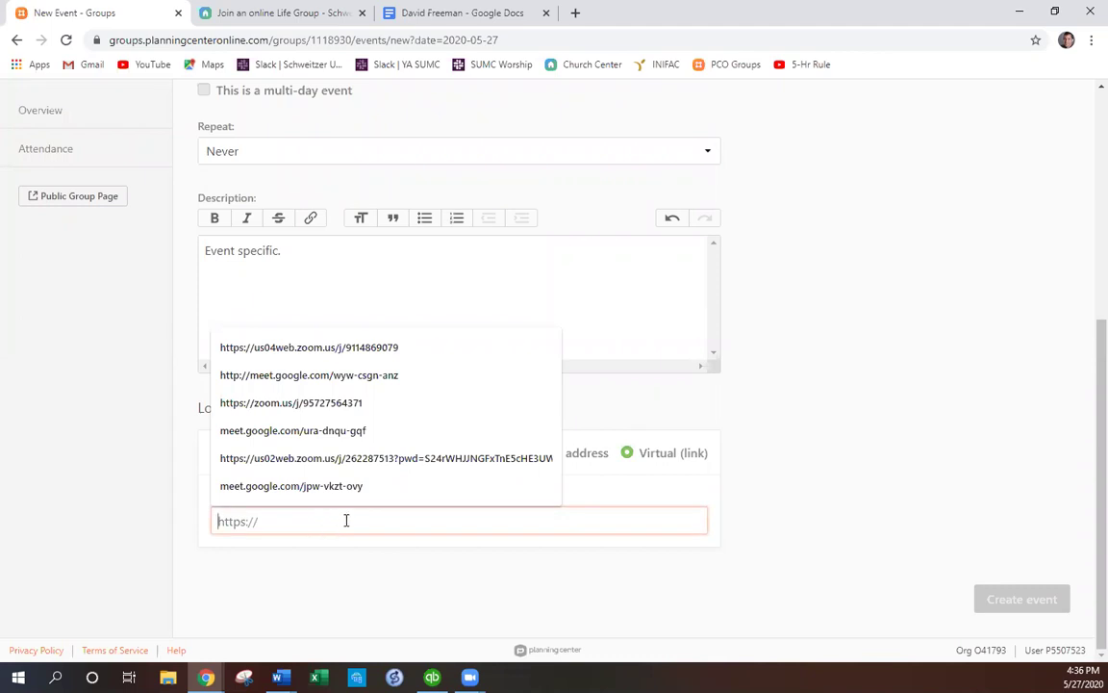
left_click(794, 495)
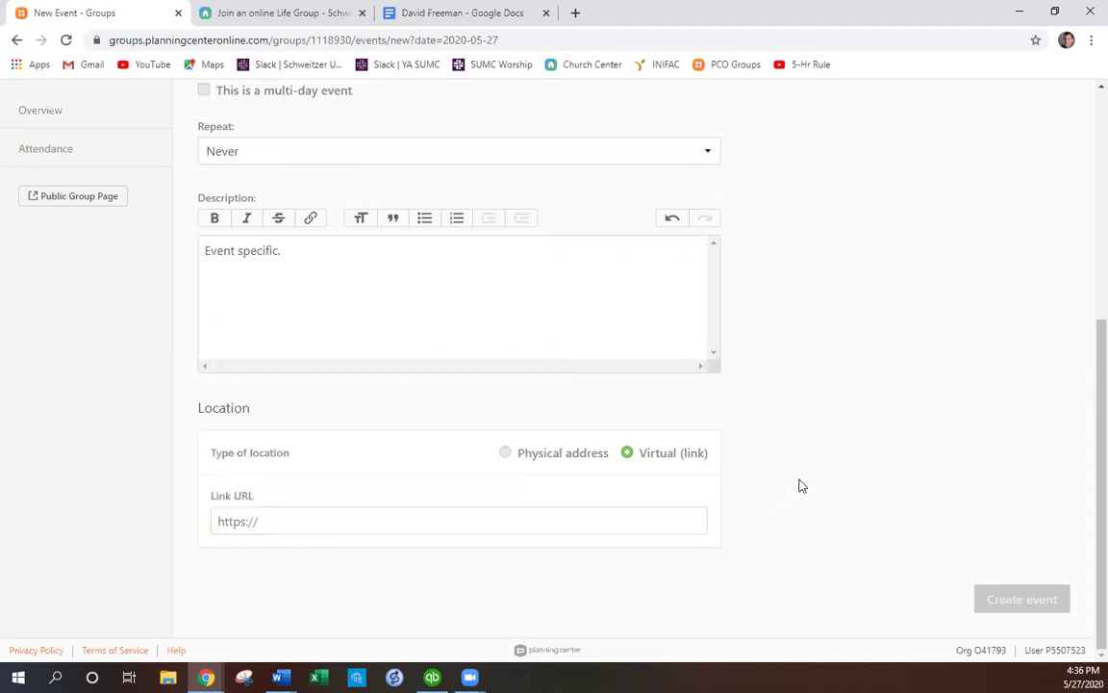
scroll(799, 485, "up", 3)
scroll(798, 486, "up", 2)
scroll(779, 499, "down", 3)
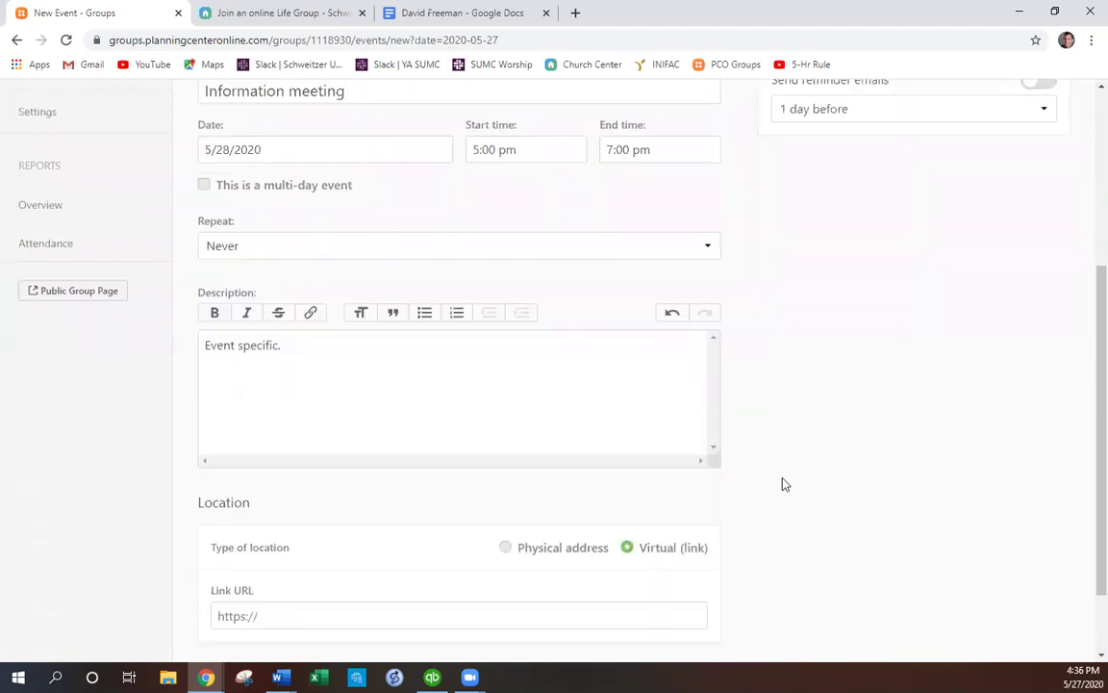
scroll(784, 484, "down", 3)
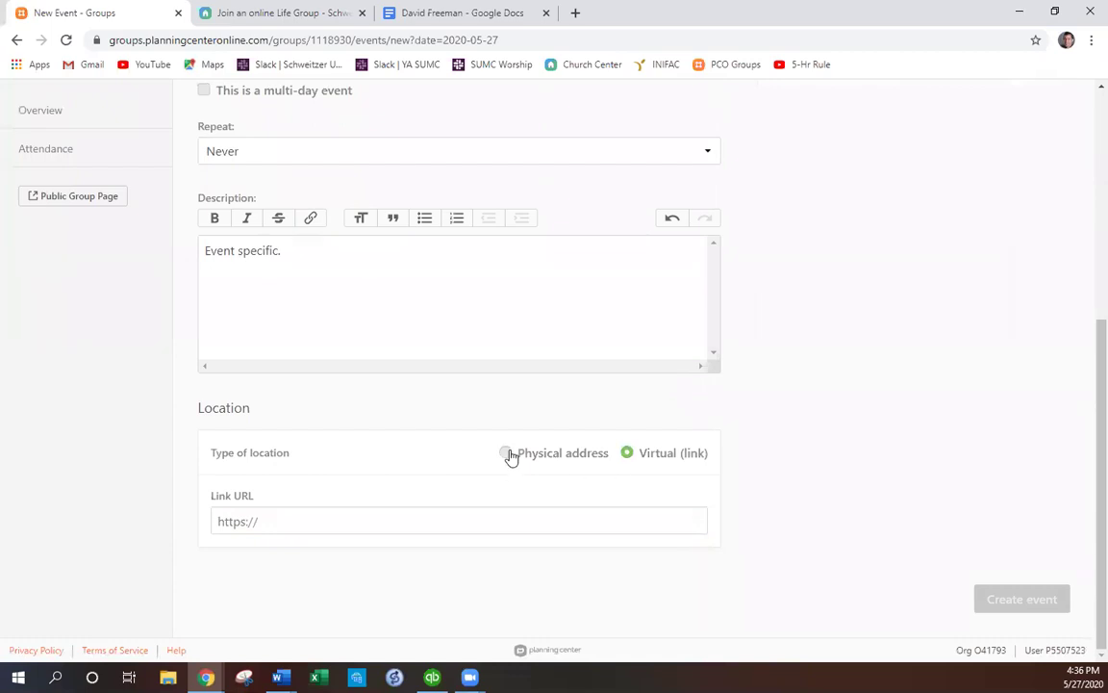
left_click(549, 451)
scroll(843, 515, "down", 1)
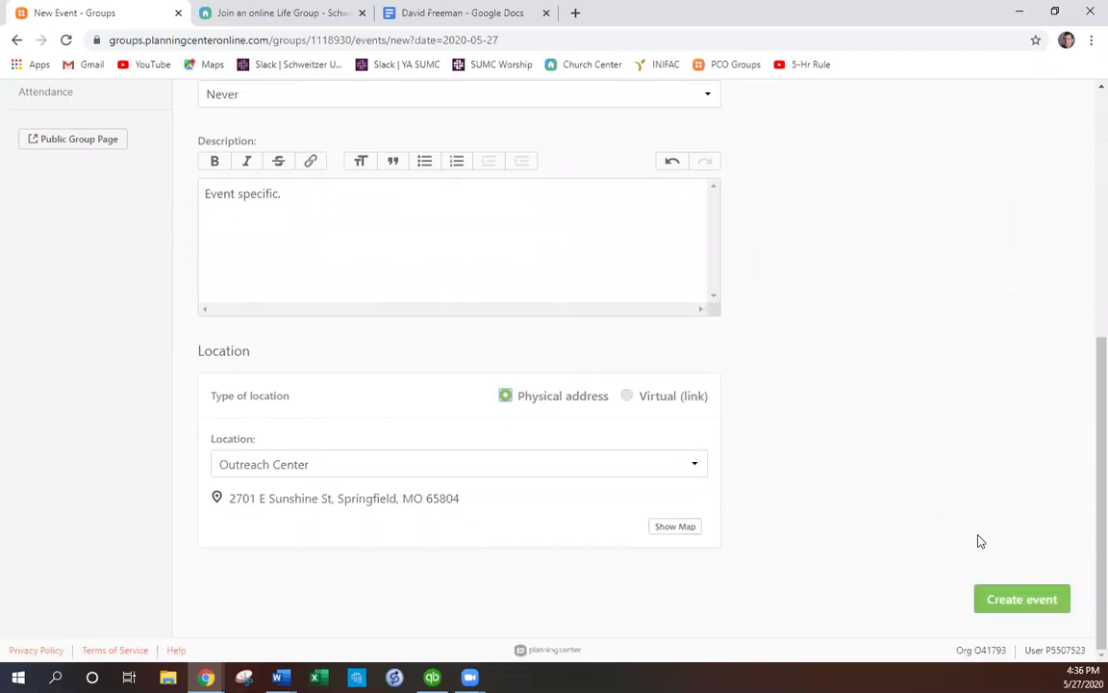
left_click(1015, 599)
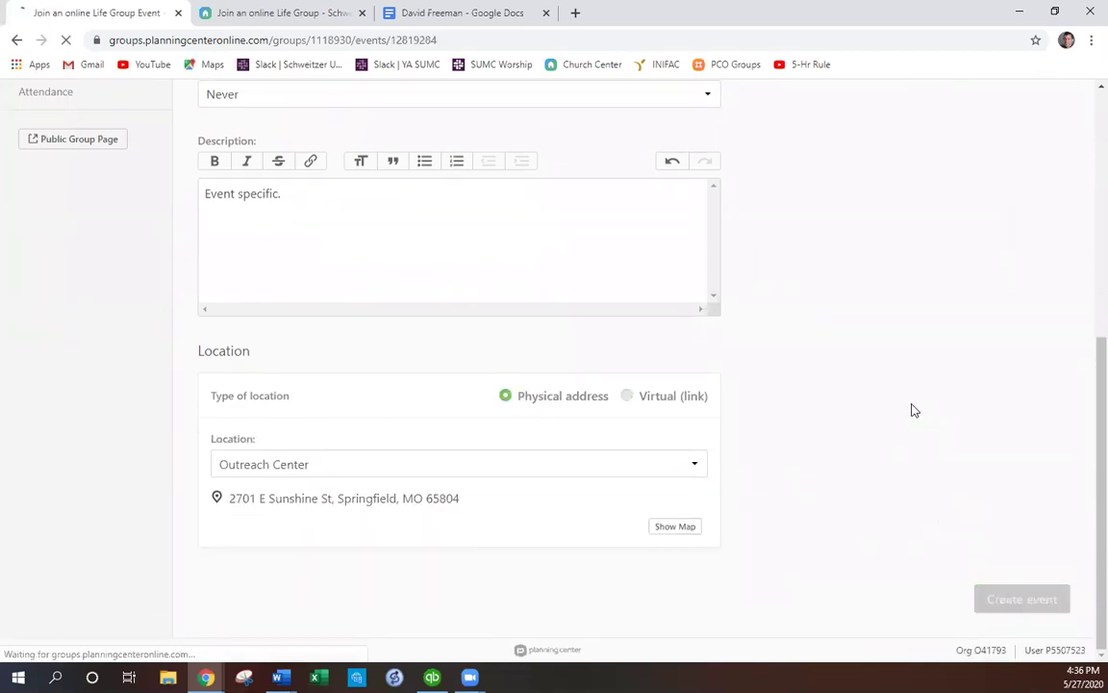
Open the Events page and scroll to the Information meeting on 5/28/2020, 5:00–7:00 pm.
scroll(811, 421, "down", 1)
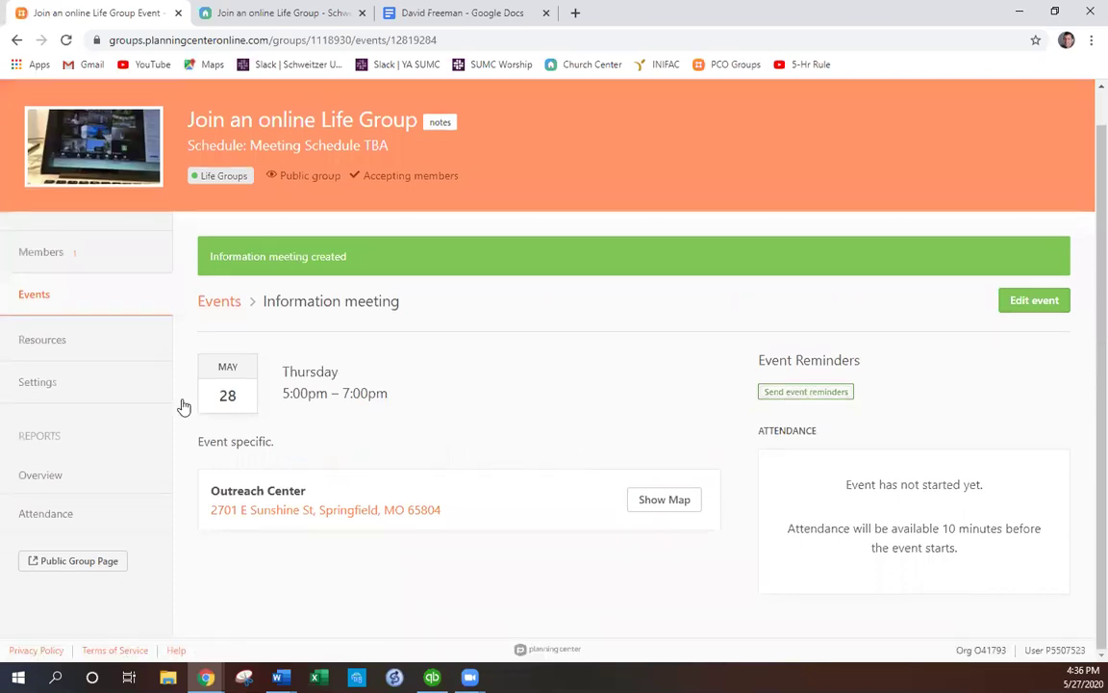
left_click(46, 301)
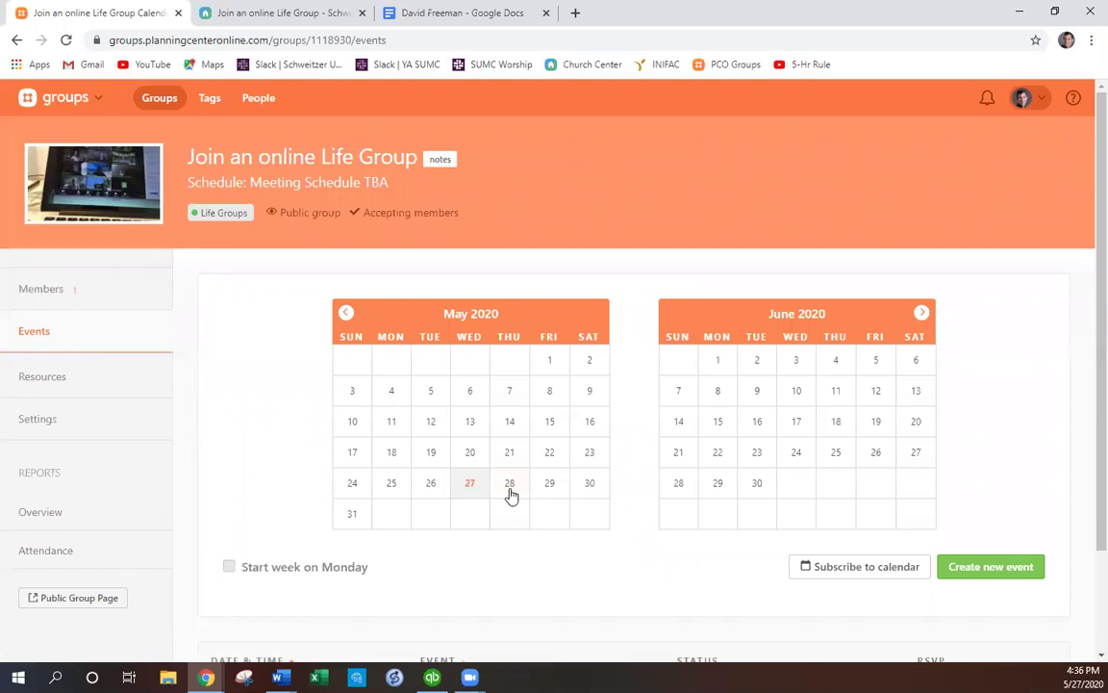
scroll(511, 500, "down", 2)
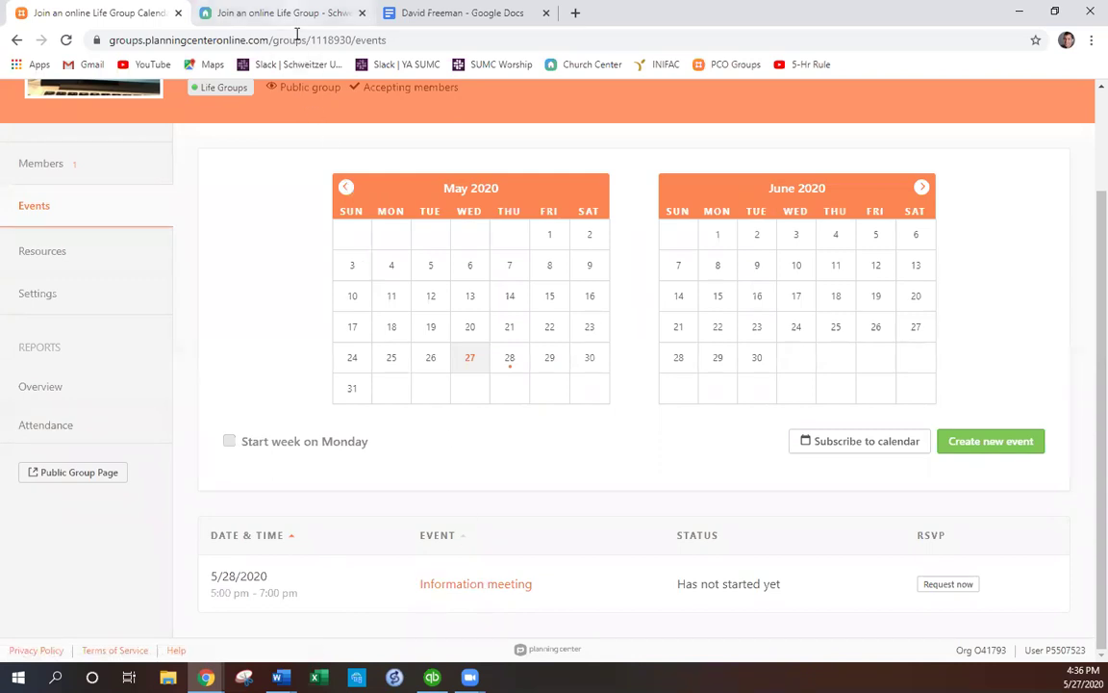
Reload the public group page, open the Information meeting, view its approximate map, then go back.
left_click(267, 23)
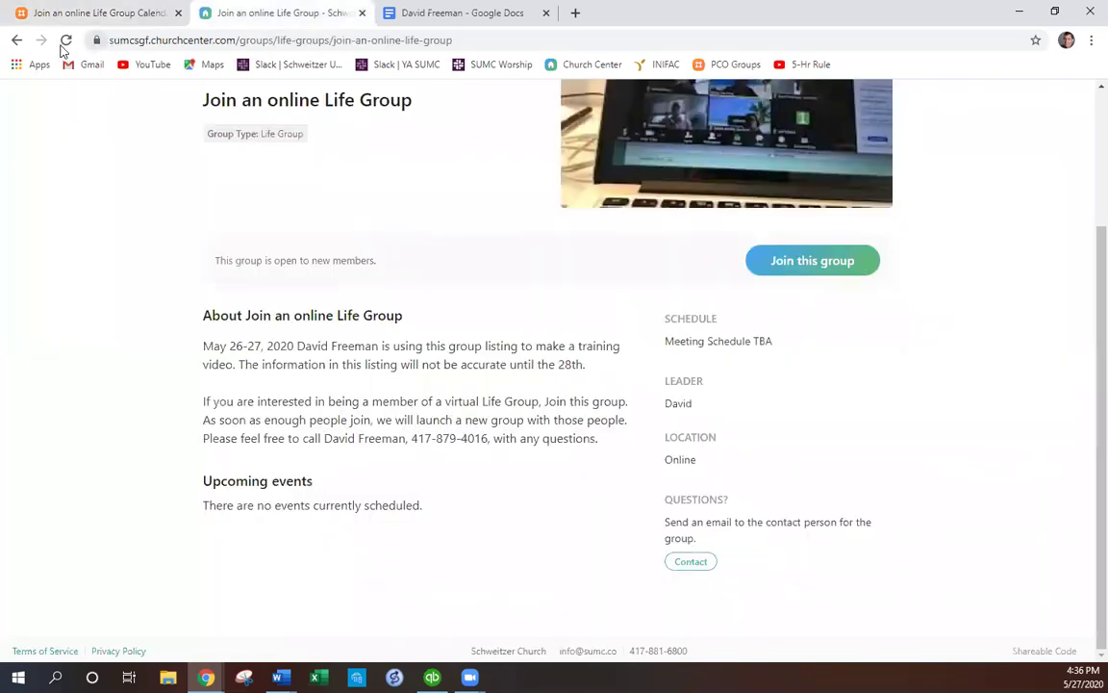
left_click(64, 41)
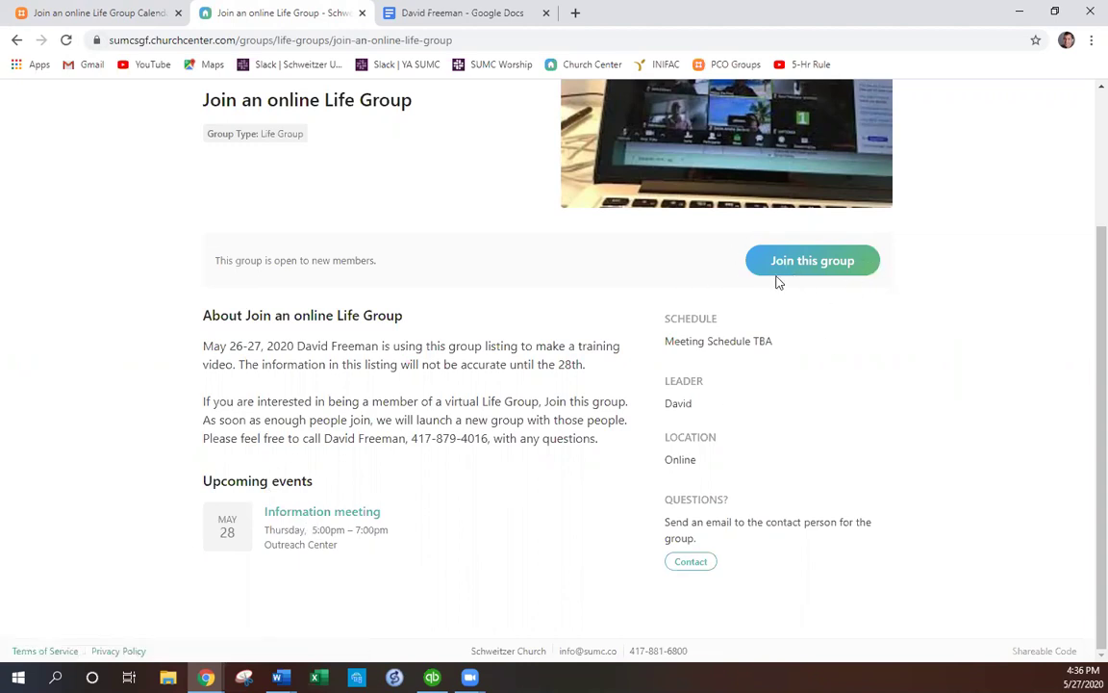
left_click(311, 520)
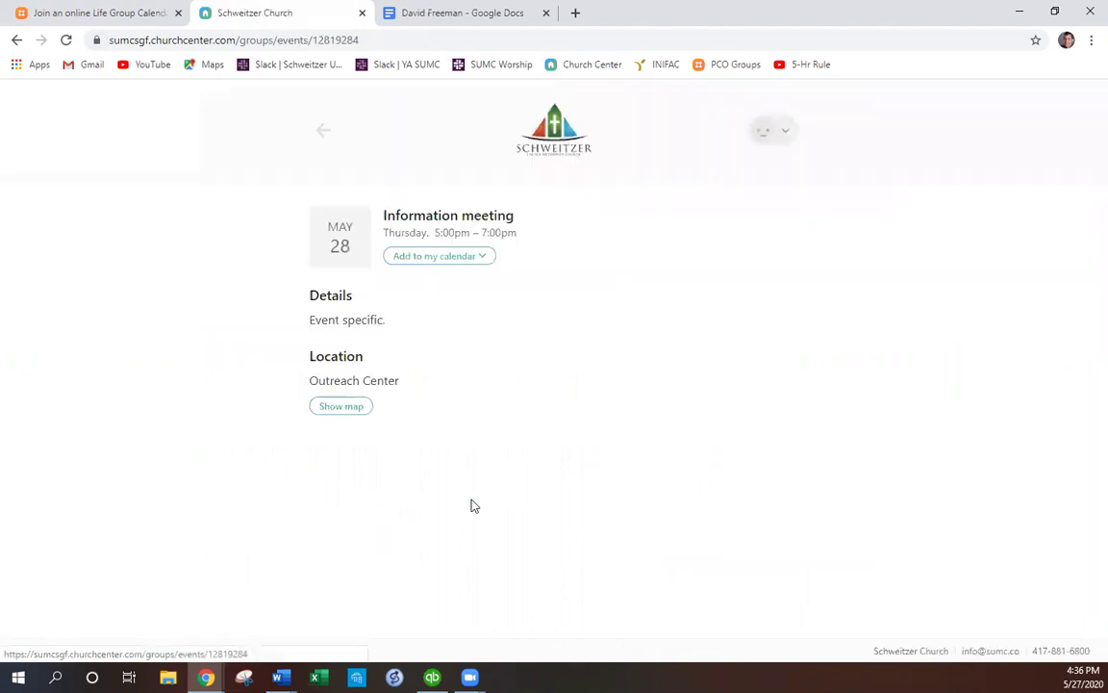
left_click(341, 411)
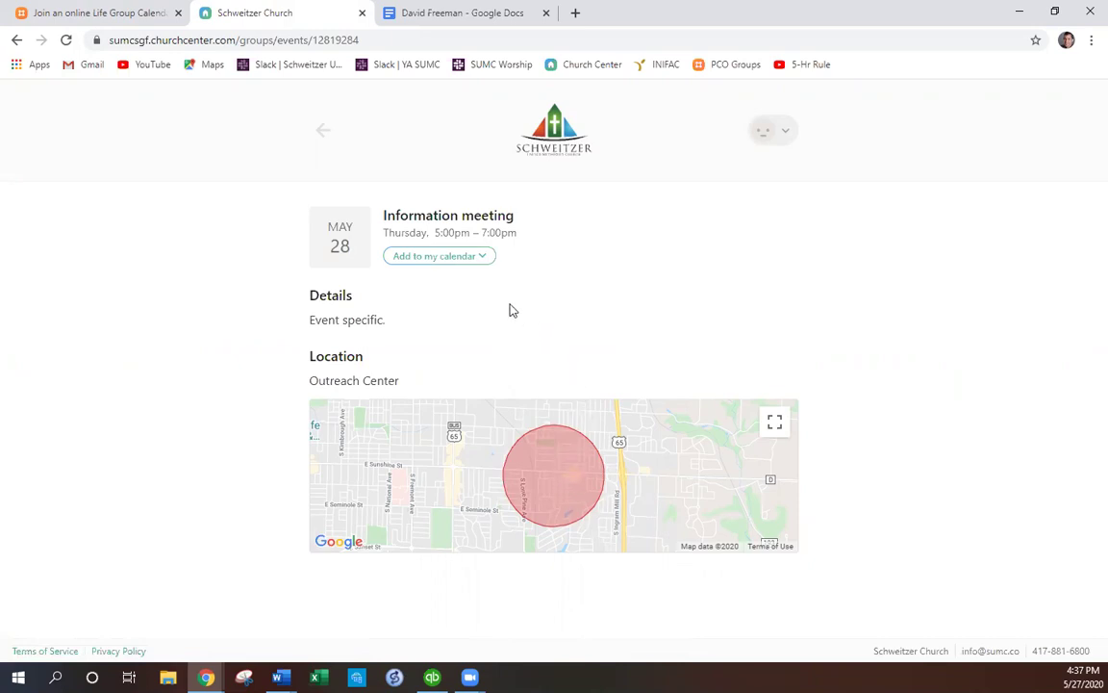
left_click(322, 132)
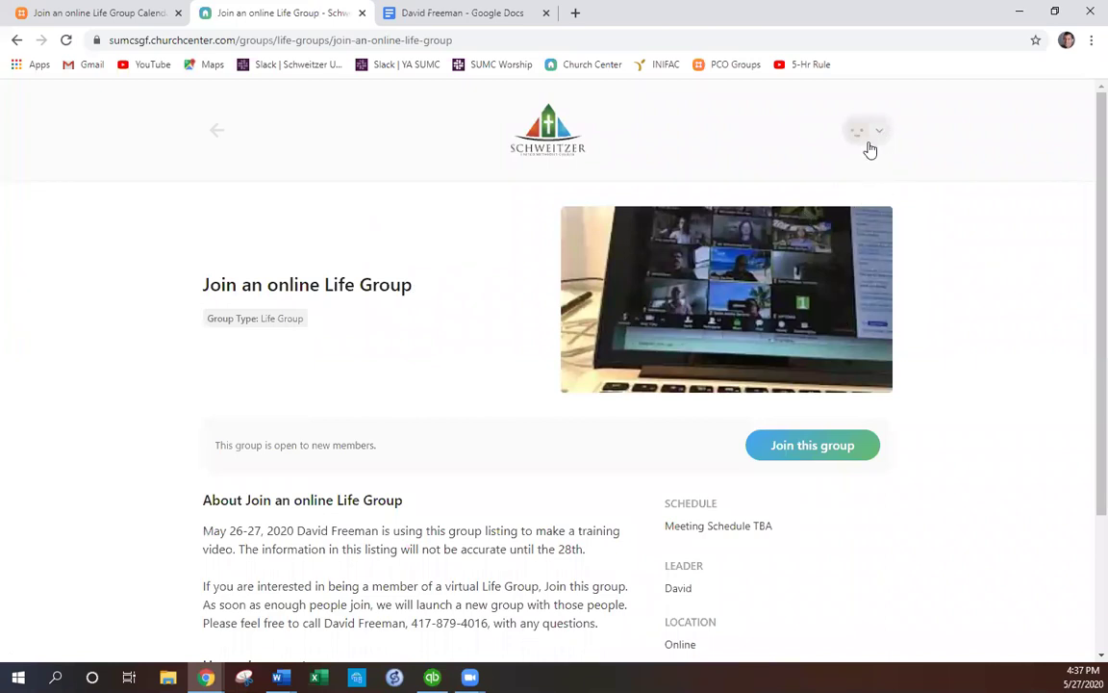
Log in to Church Center using the account's mobile number and the texted verification code.
left_click(875, 139)
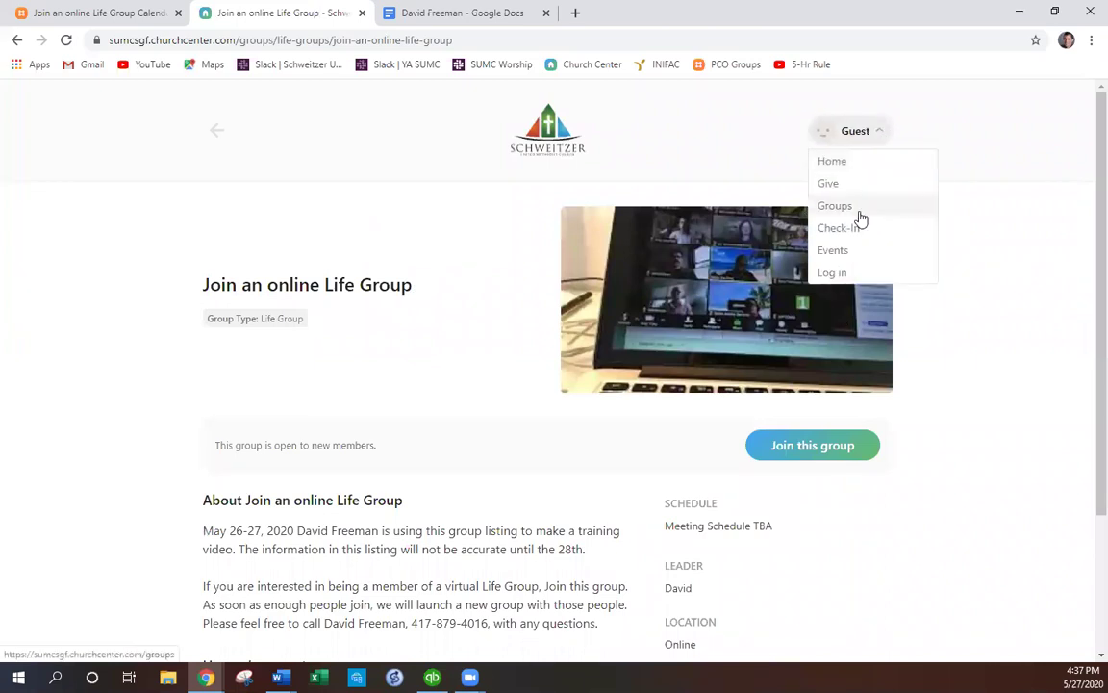
left_click(833, 274)
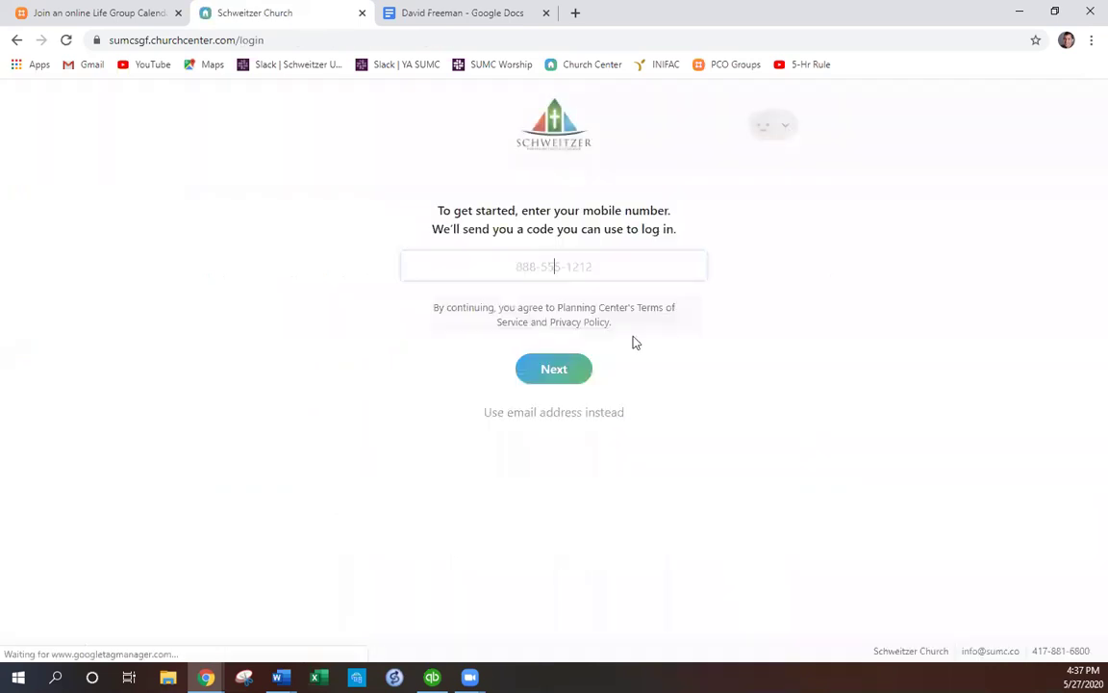
key("Return")
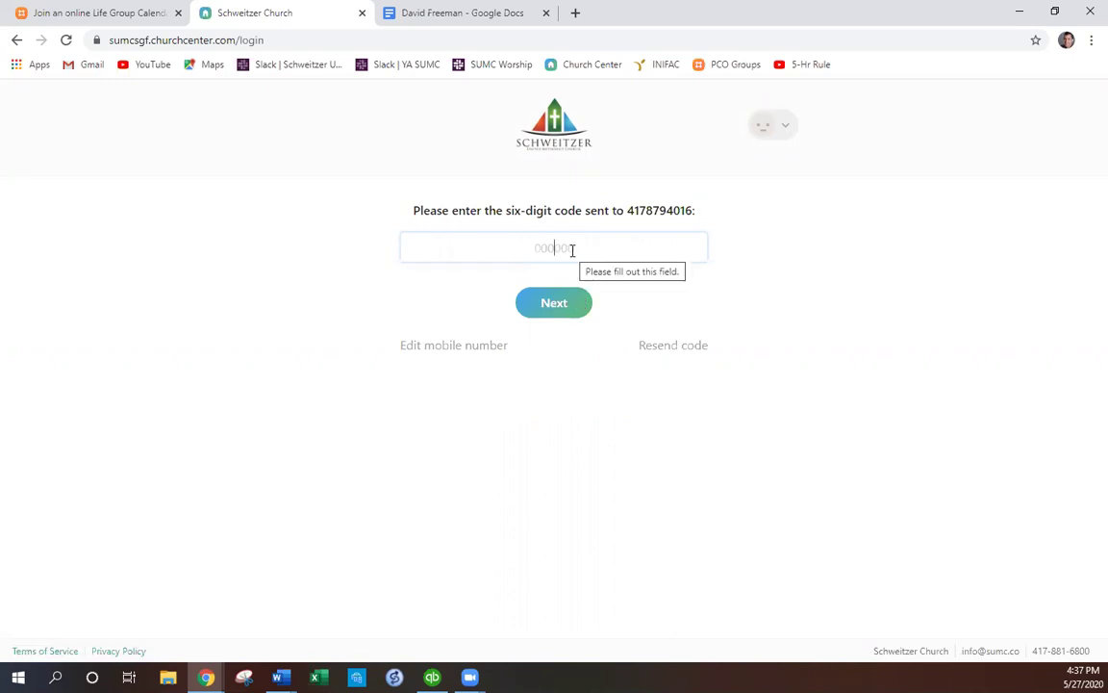
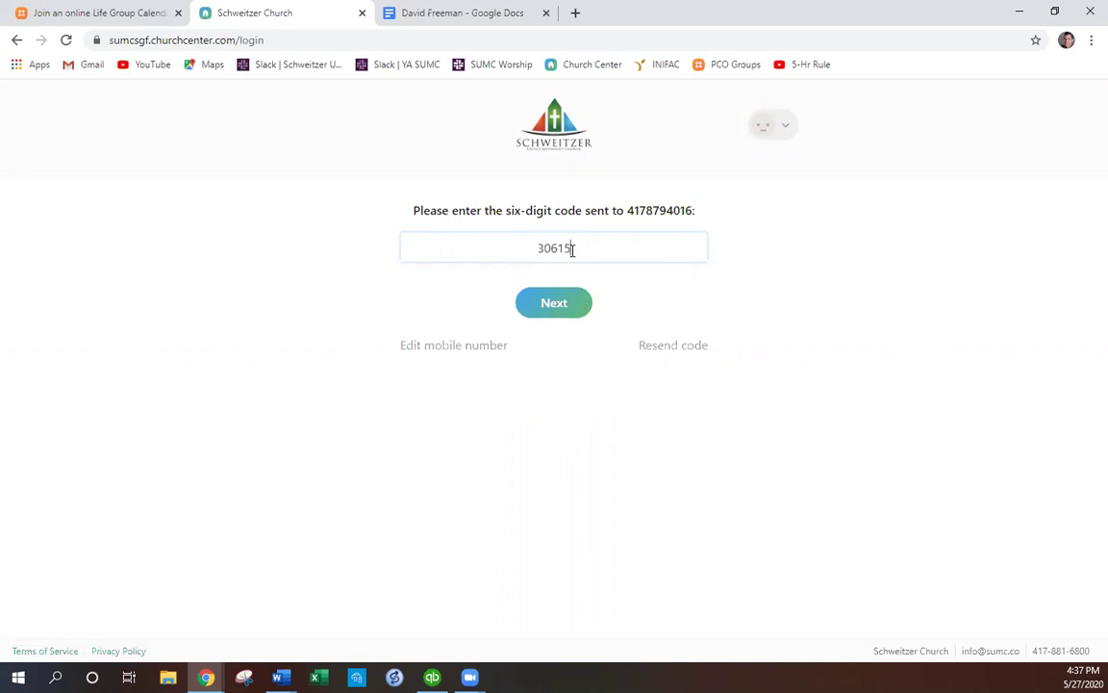
left_click(551, 288)
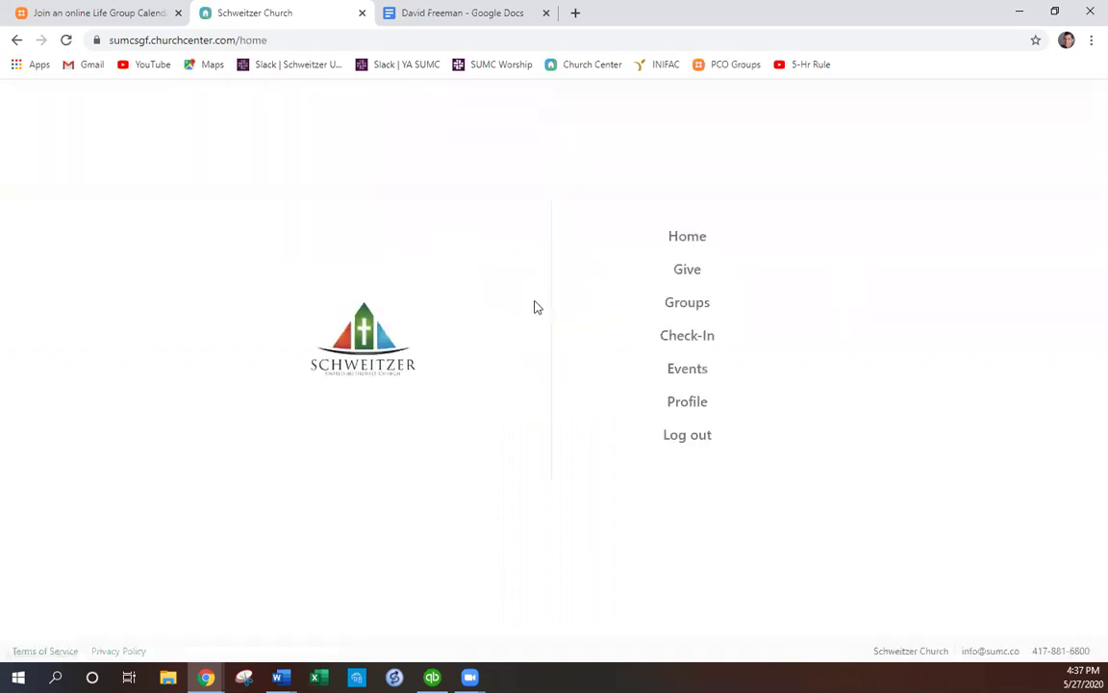
Navigate through My Groups to the Join an online Life Group page.
left_click(682, 306)
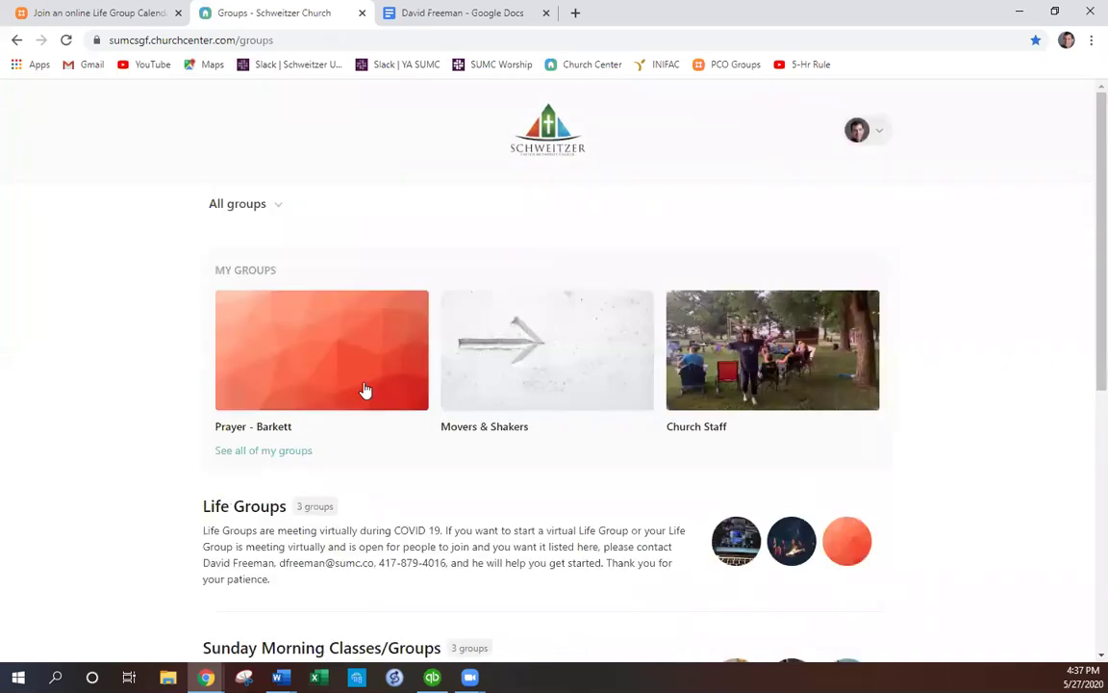
left_click(302, 453)
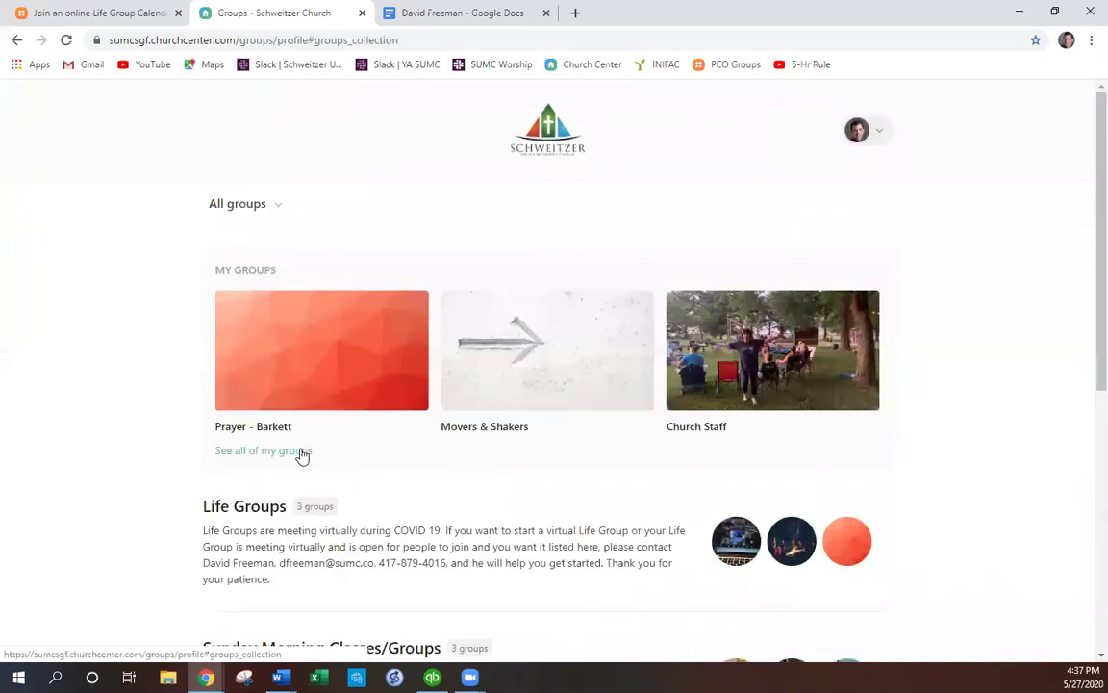
scroll(507, 327, "down", 3)
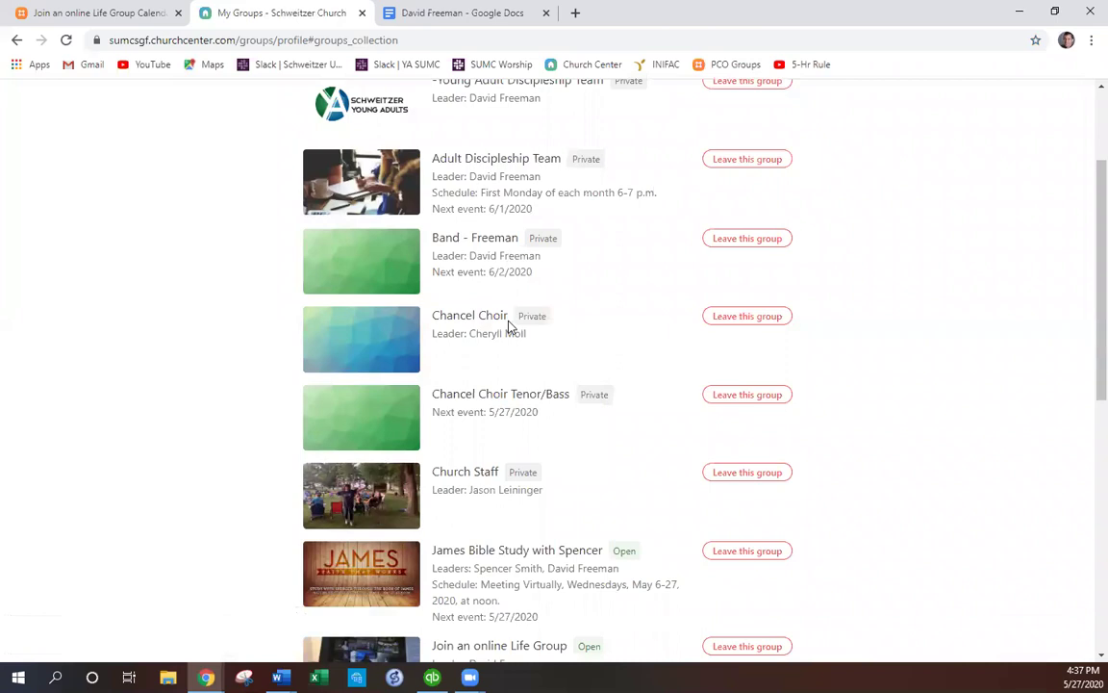
scroll(507, 385, "down", 5)
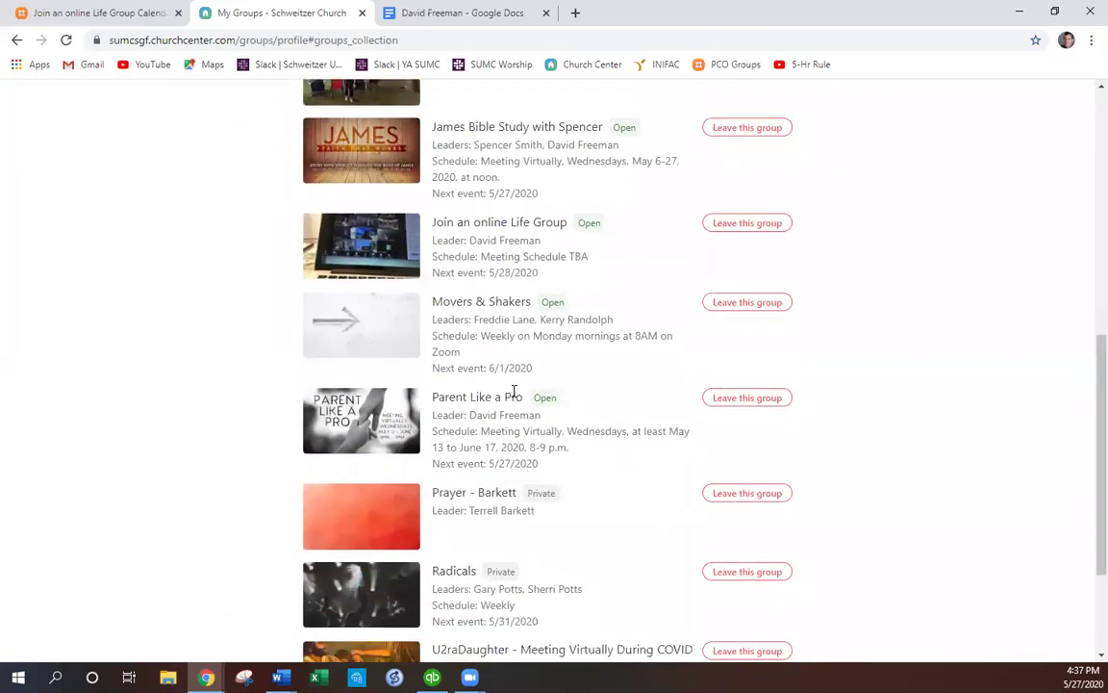
scroll(510, 395, "up", 3)
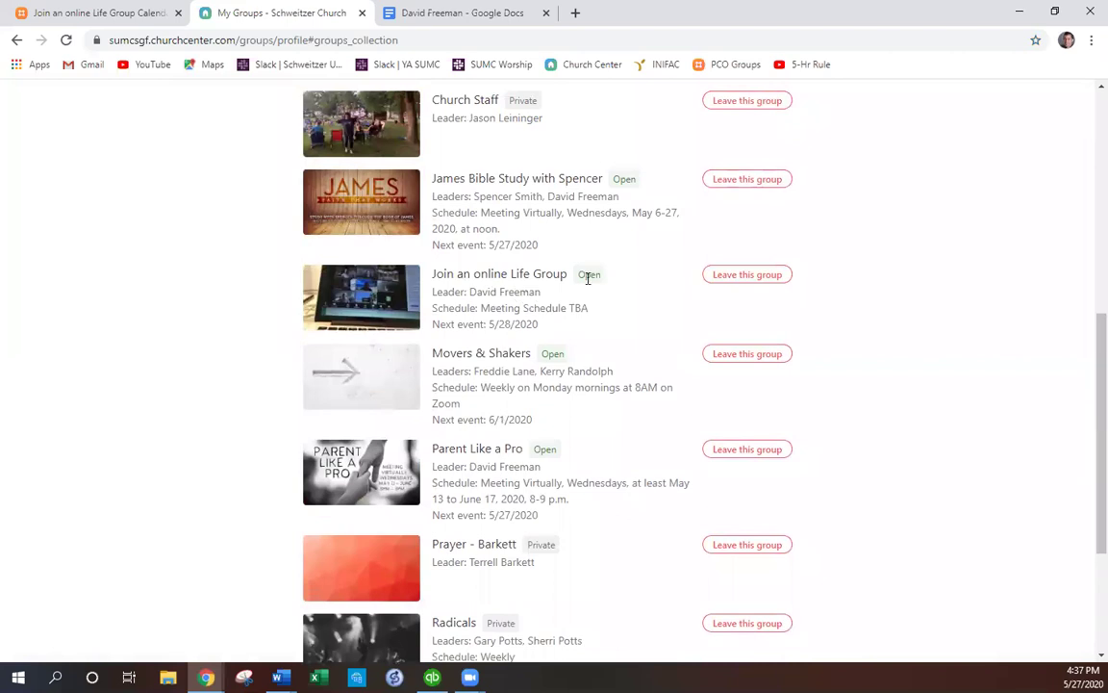
left_click(390, 270)
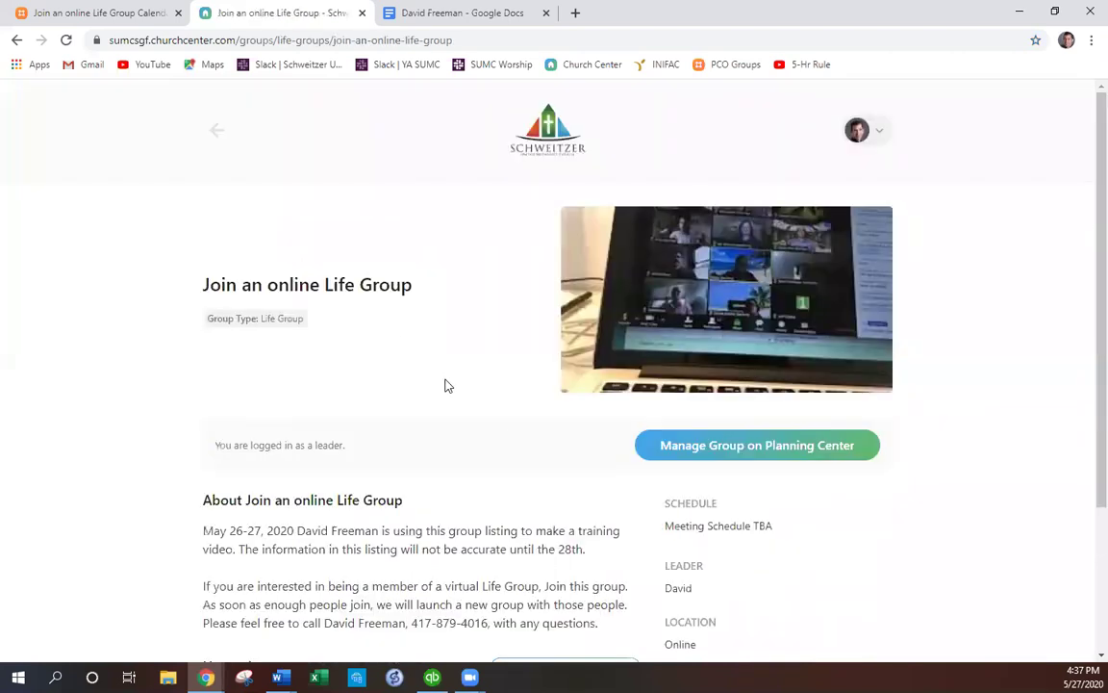
View the Information meeting's Outreach Center map, then return to the group page.
scroll(445, 385, "down", 2)
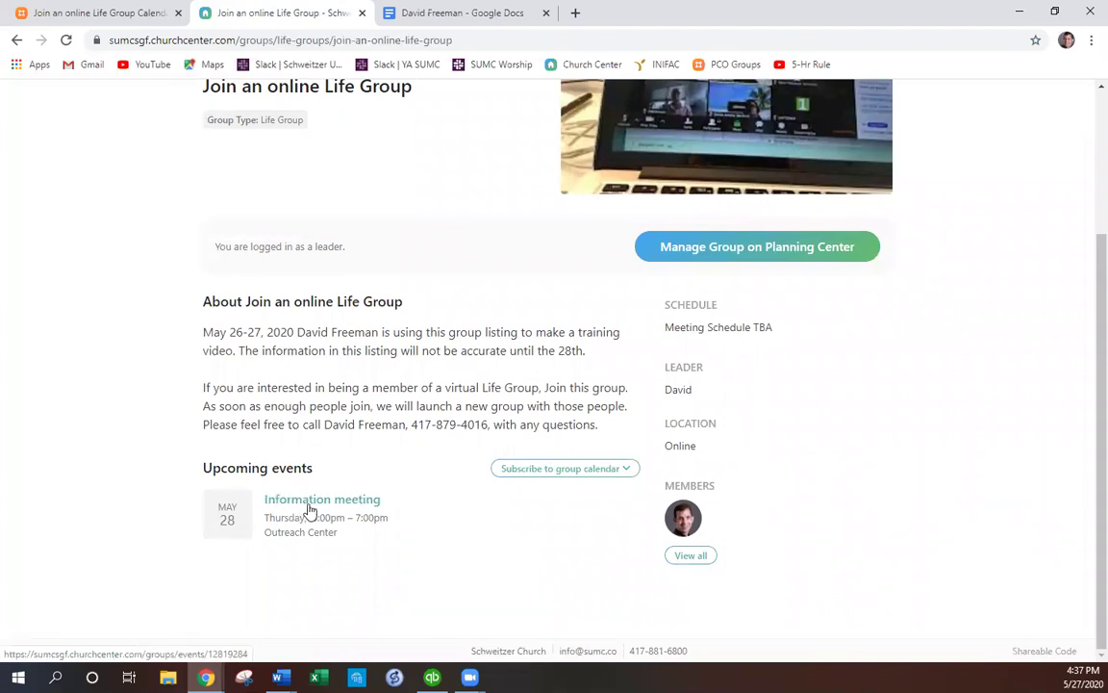
left_click(310, 506)
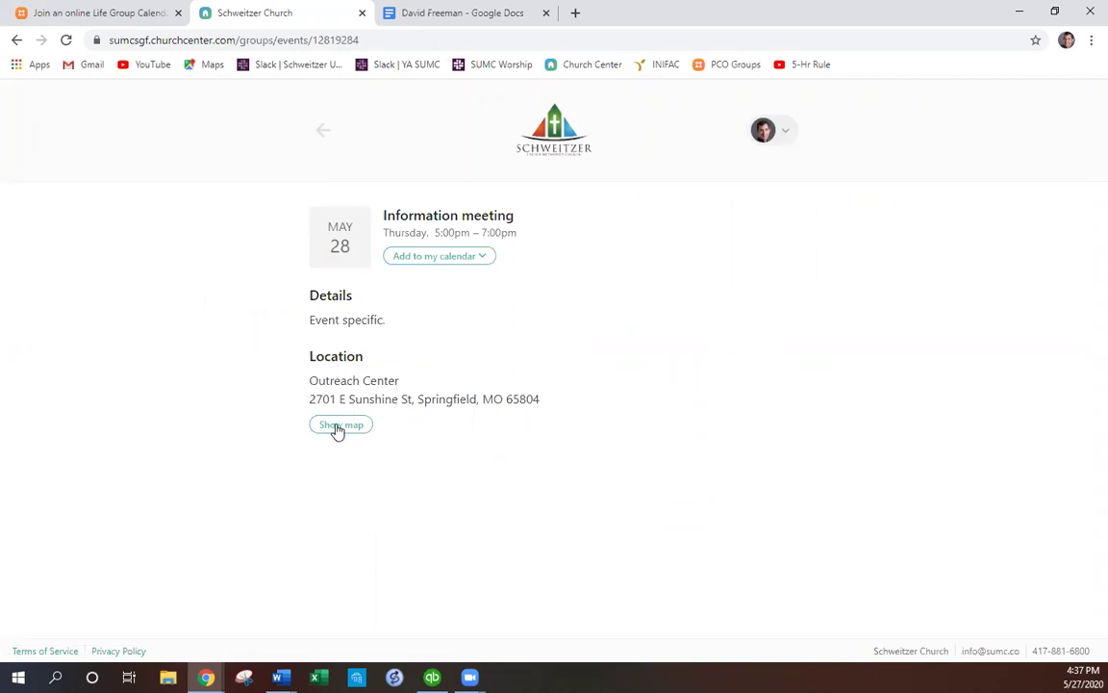
left_click(337, 429)
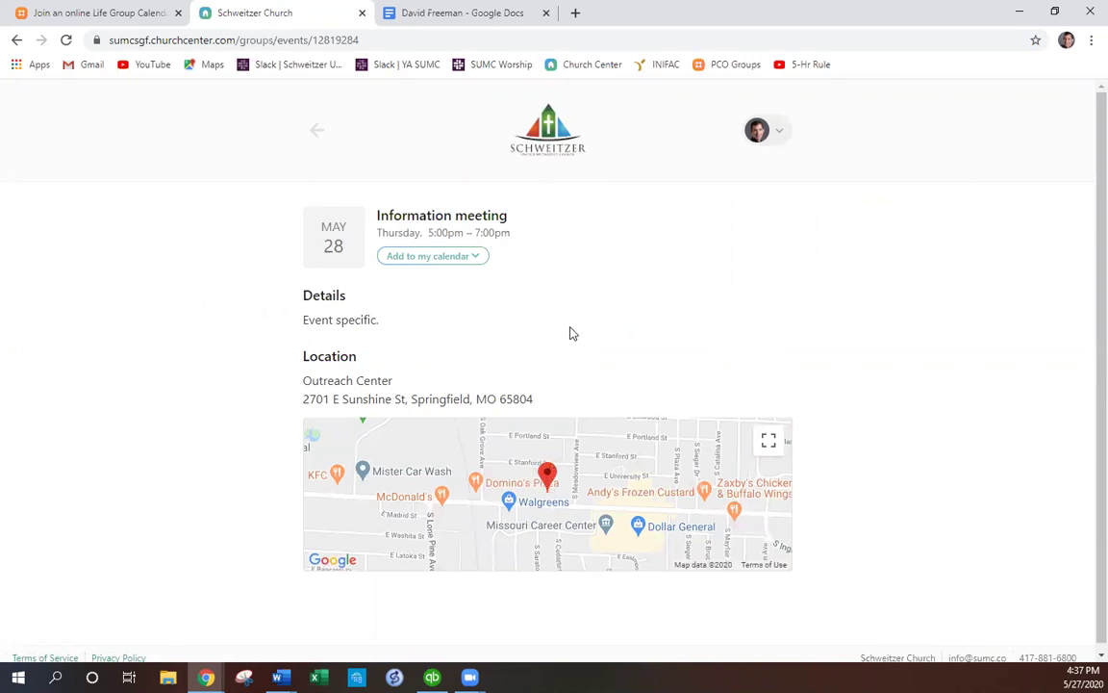
left_click(317, 132)
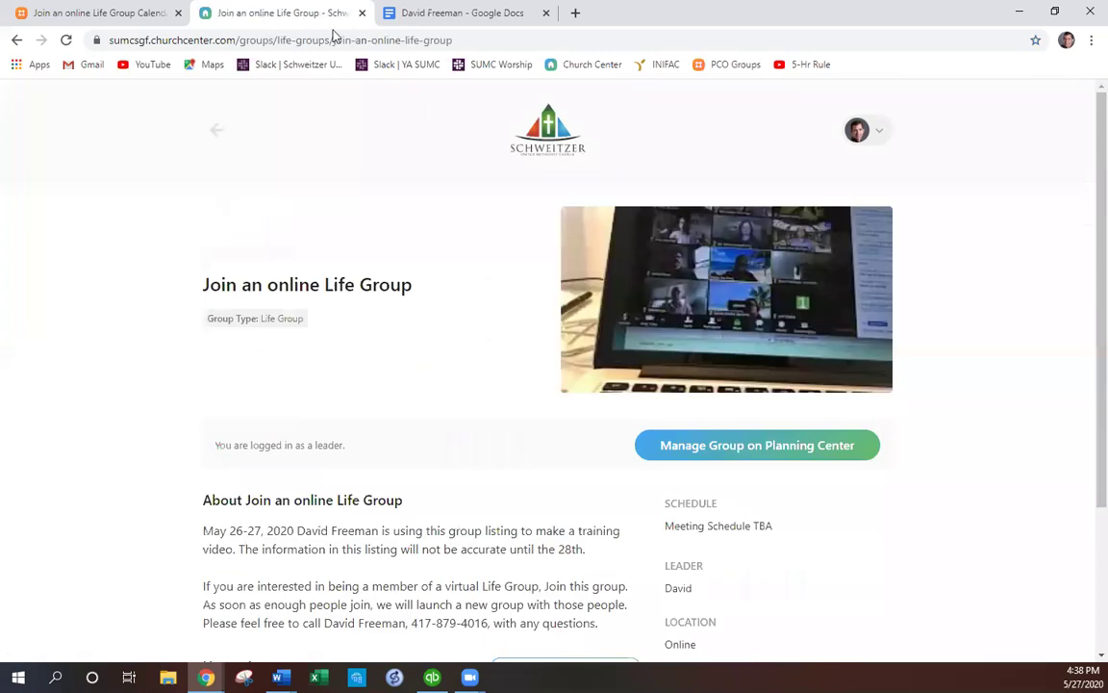
Start a new group event named 'Weekly meeting' dated June 4, 2020.
left_click(112, 14)
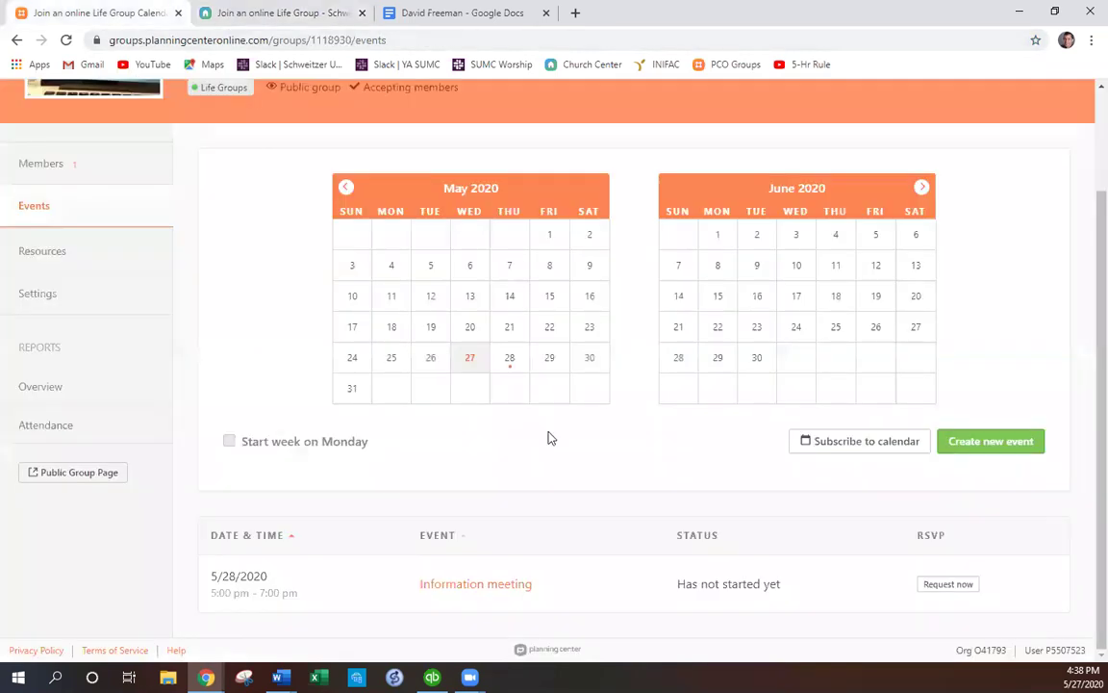
left_click(986, 443)
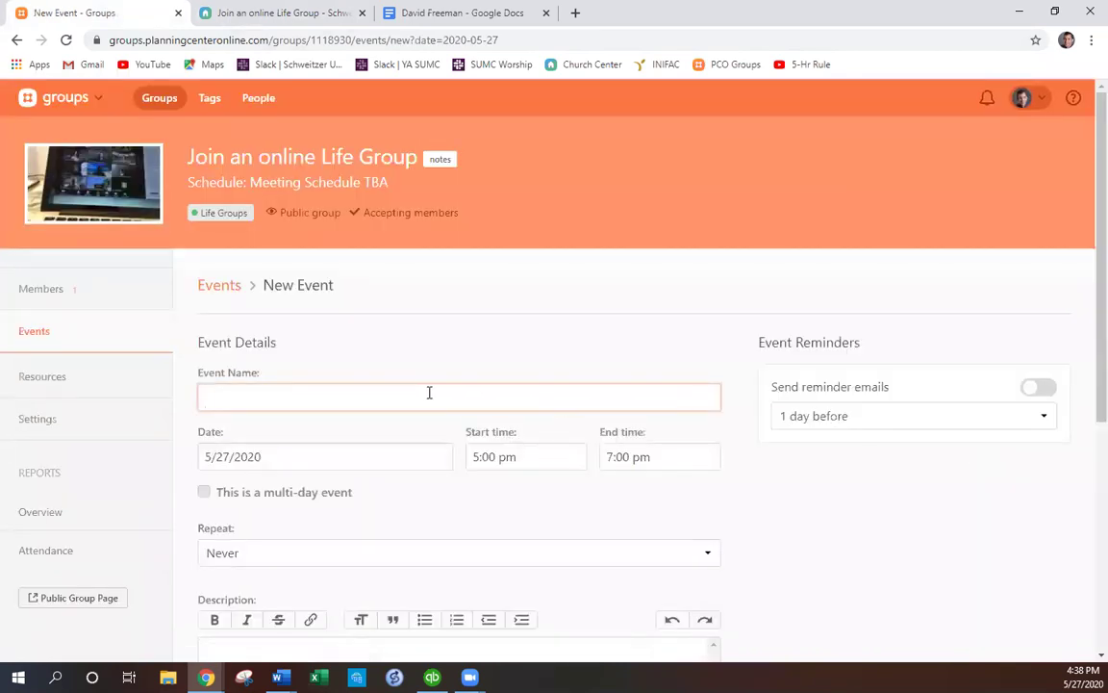
type("Weekly meetings")
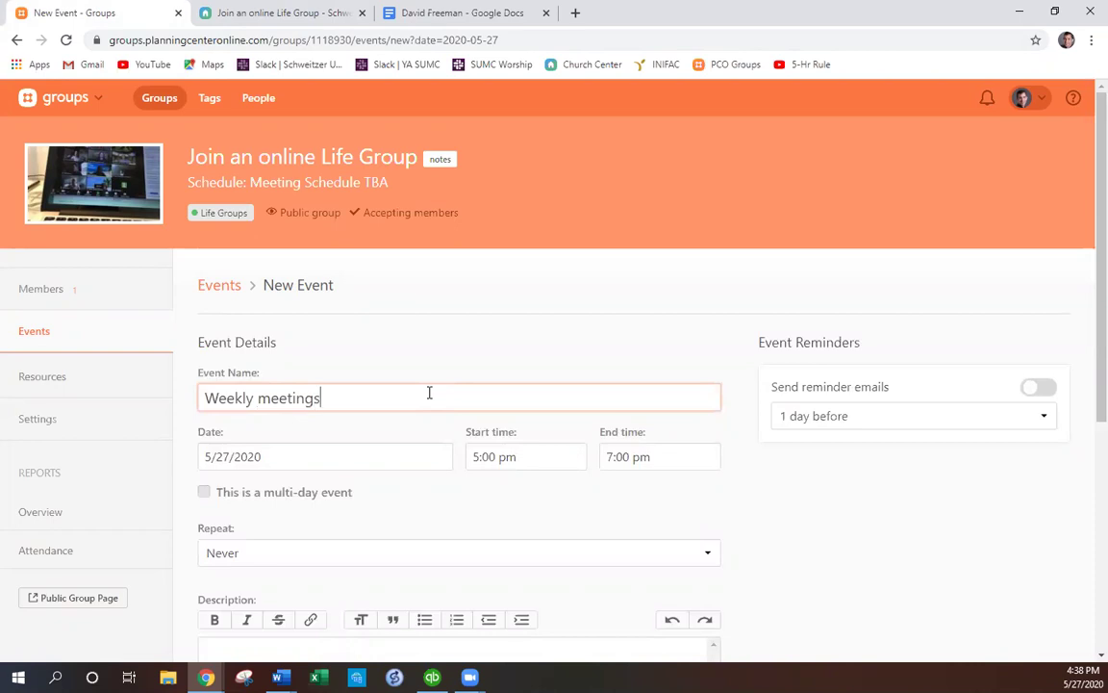
left_click(408, 458)
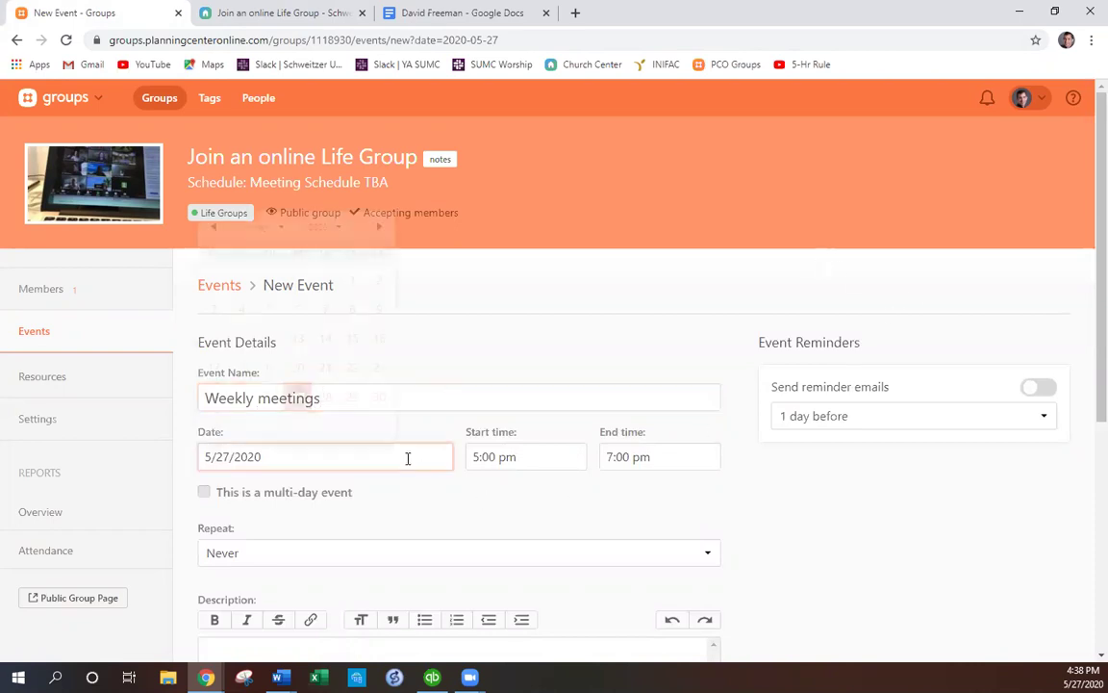
left_click(379, 226)
left_click(325, 280)
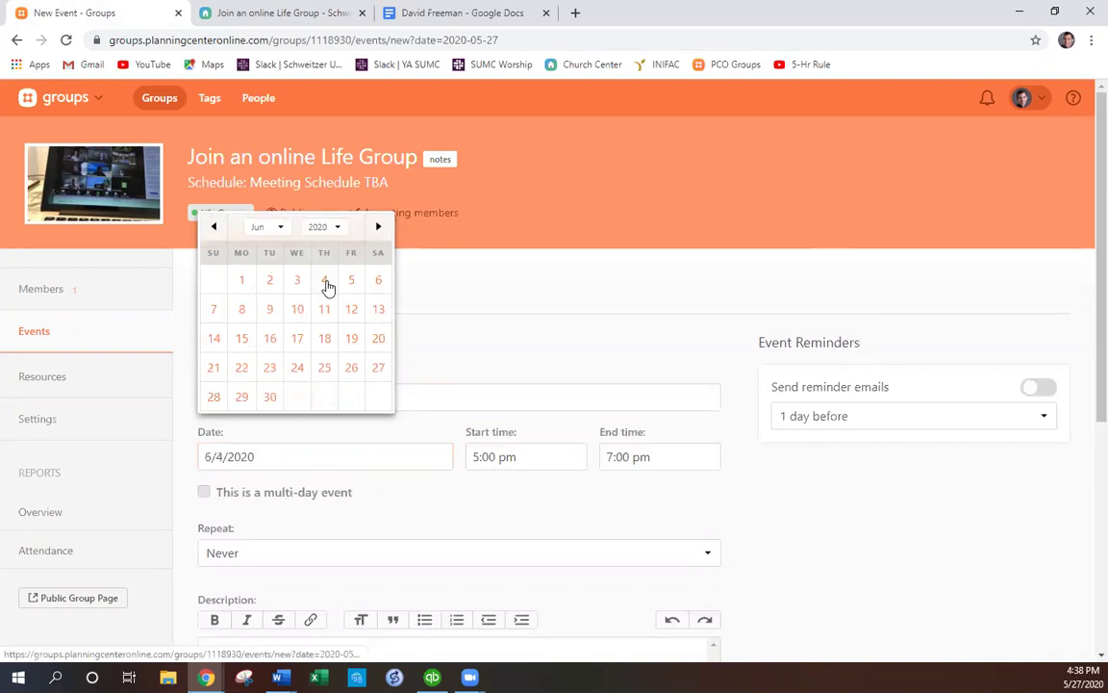
Turn on reminder emails and make the event repeat weekly until August 27, 2020.
scroll(784, 487, "down", 1)
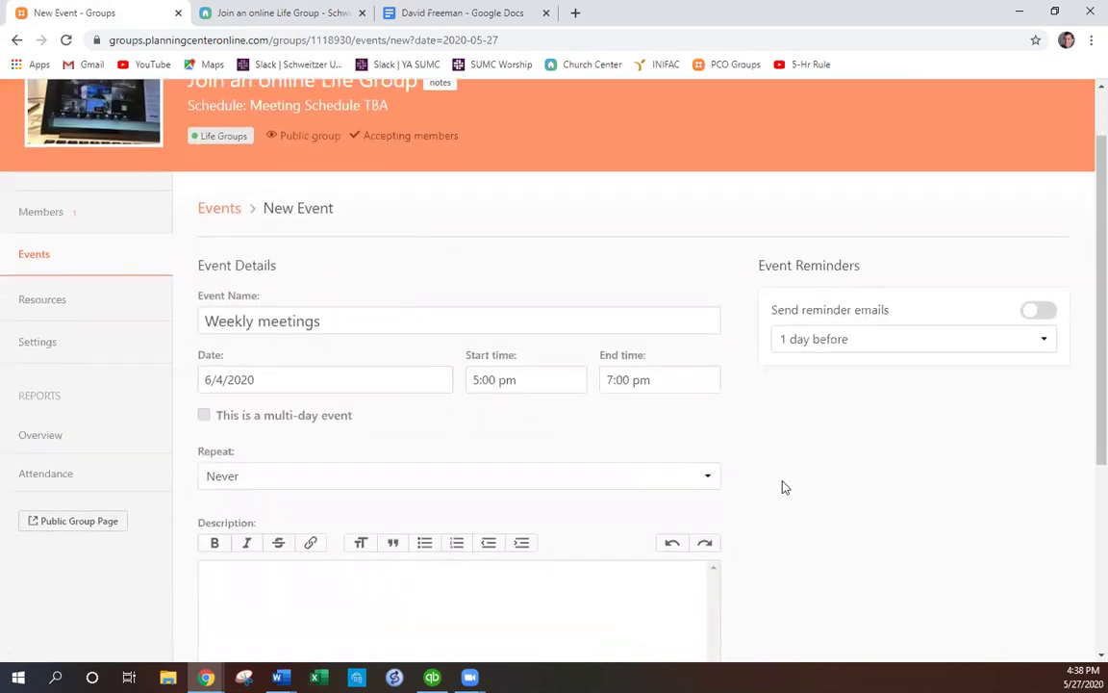
left_click(1043, 316)
left_click(712, 478)
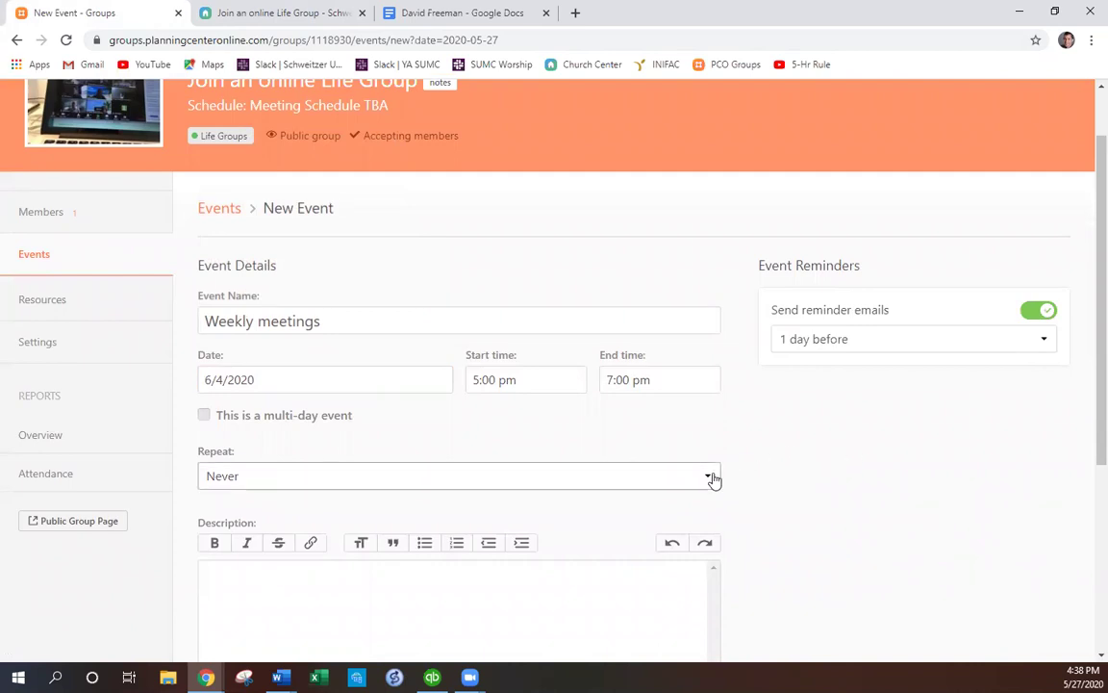
left_click(227, 528)
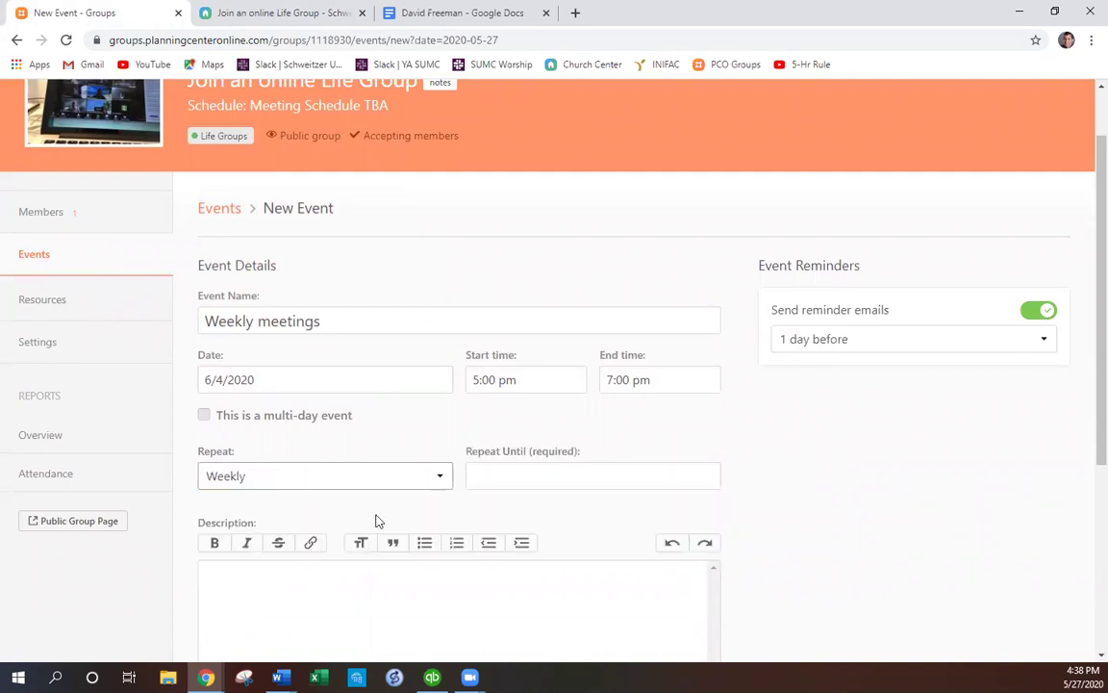
left_click(653, 481)
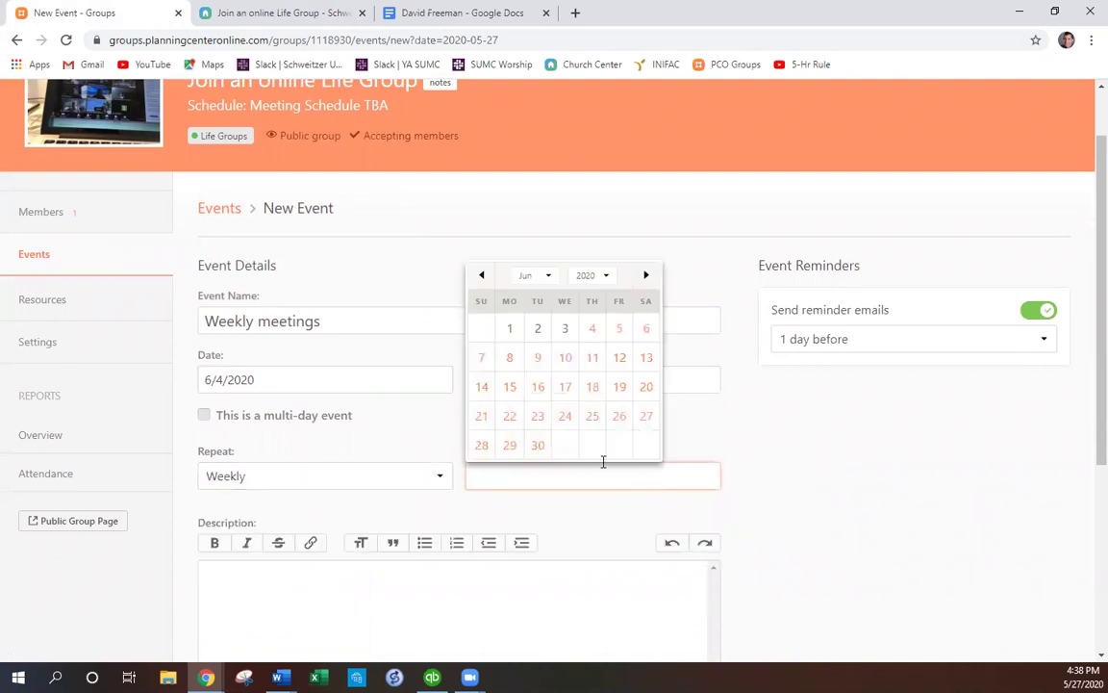
left_click(647, 276)
left_click(647, 277)
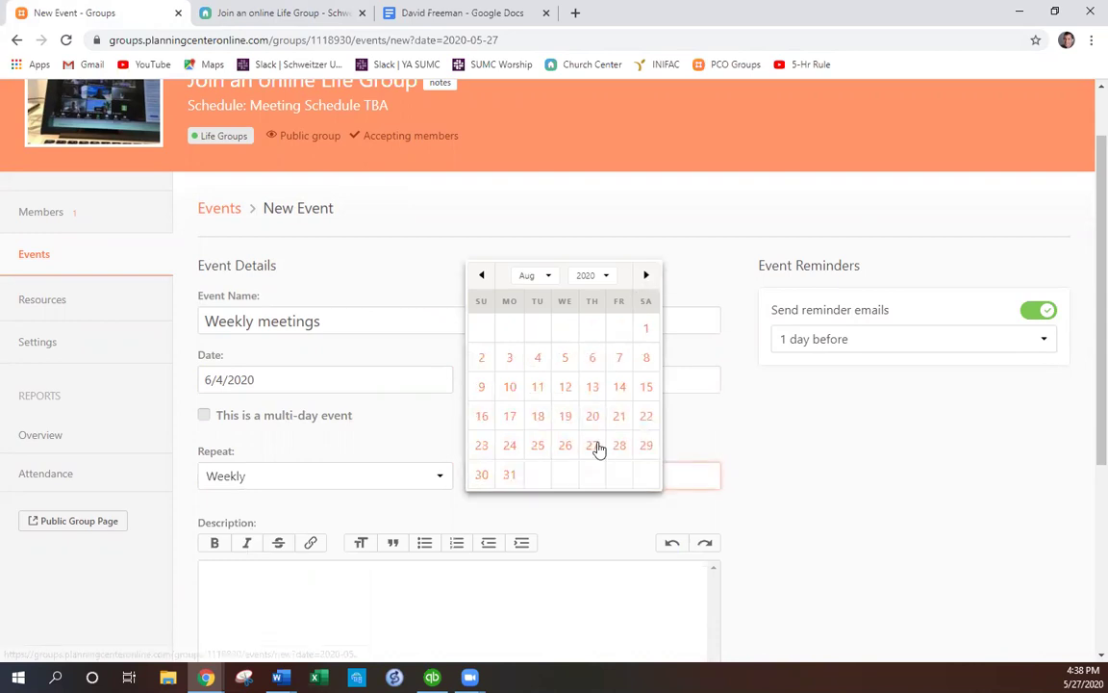
left_click(593, 447)
left_click(565, 584)
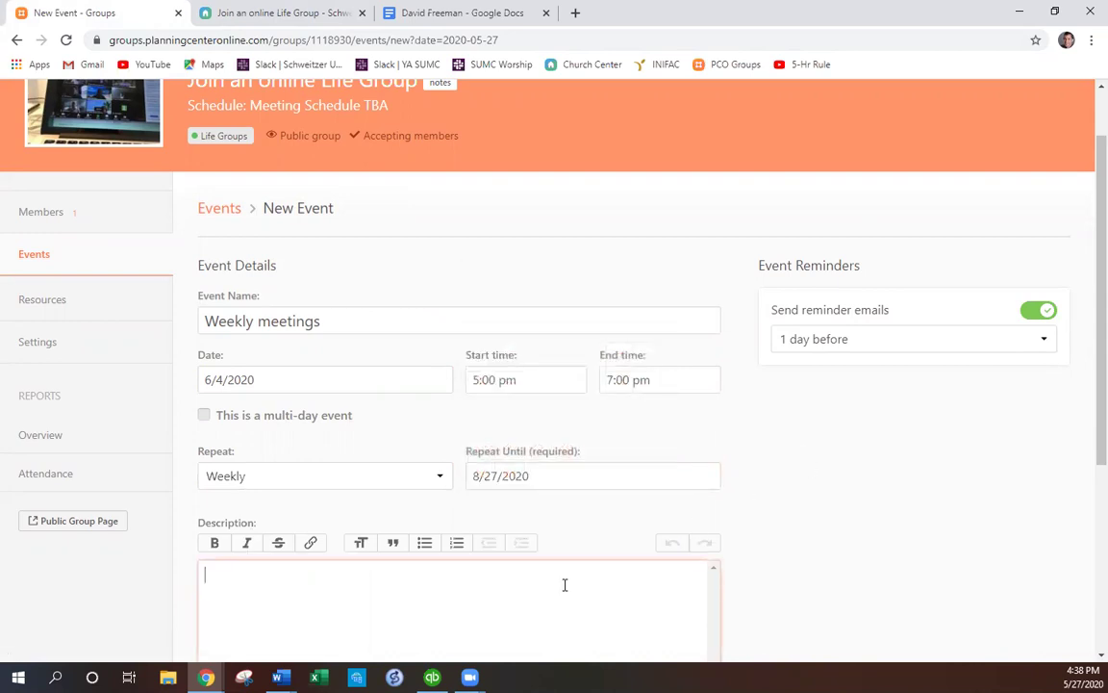
Enter the event description, paste the Google Meet link as the Link URL, and create the event.
type("Event Description.")
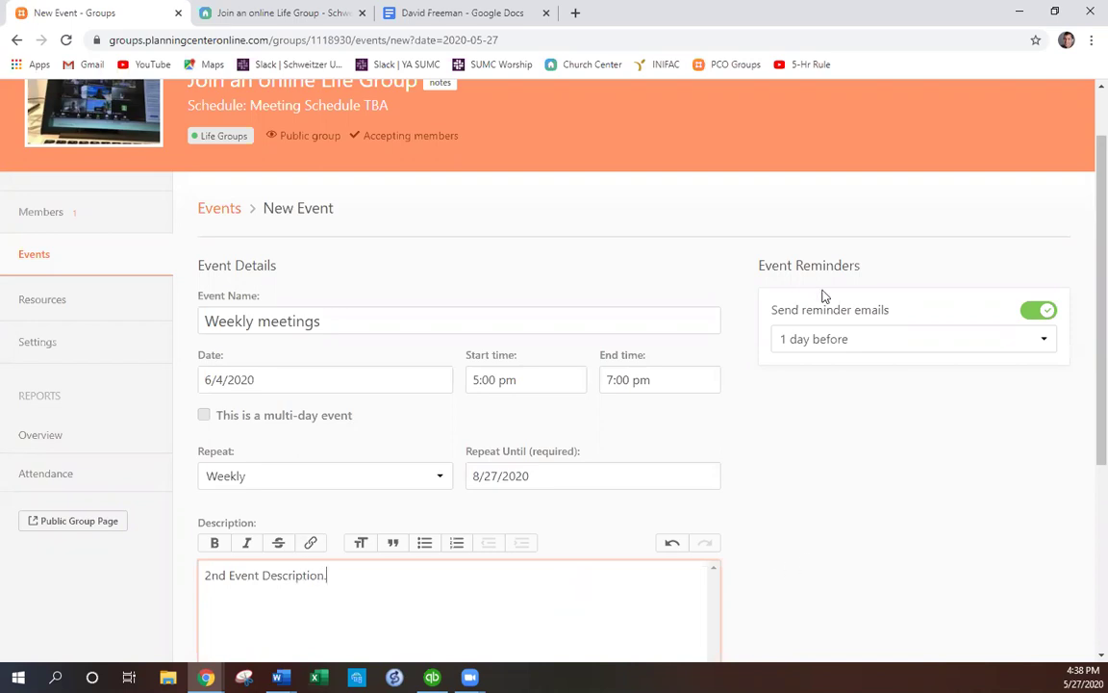
scroll(826, 297, "down", 4)
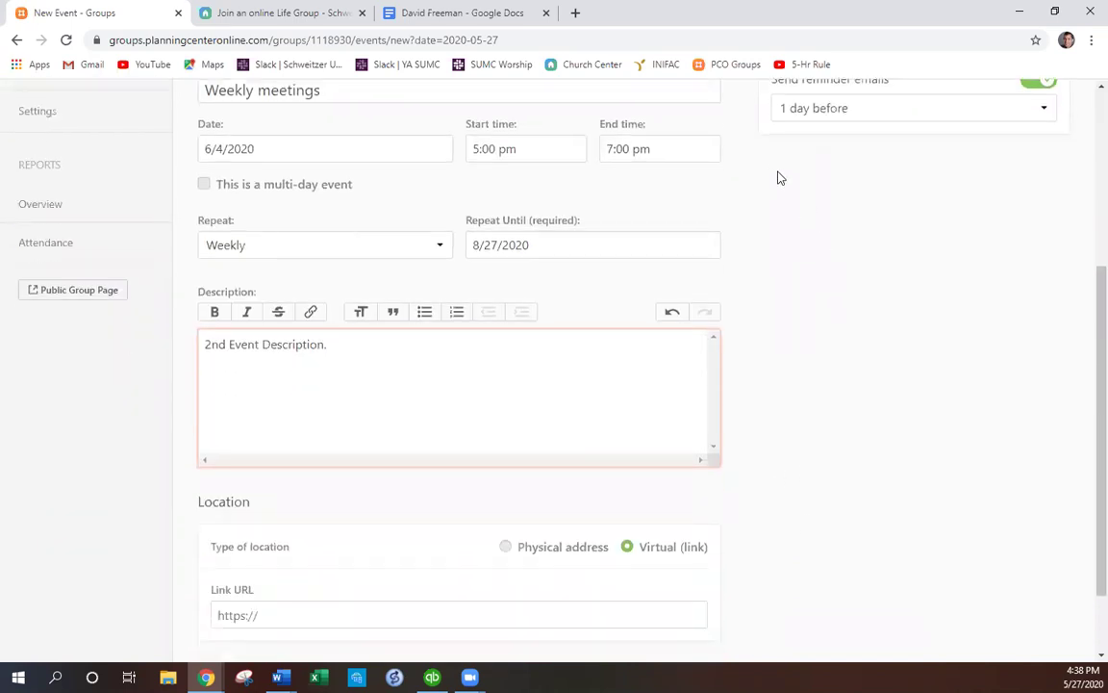
scroll(875, 392, "down", 2)
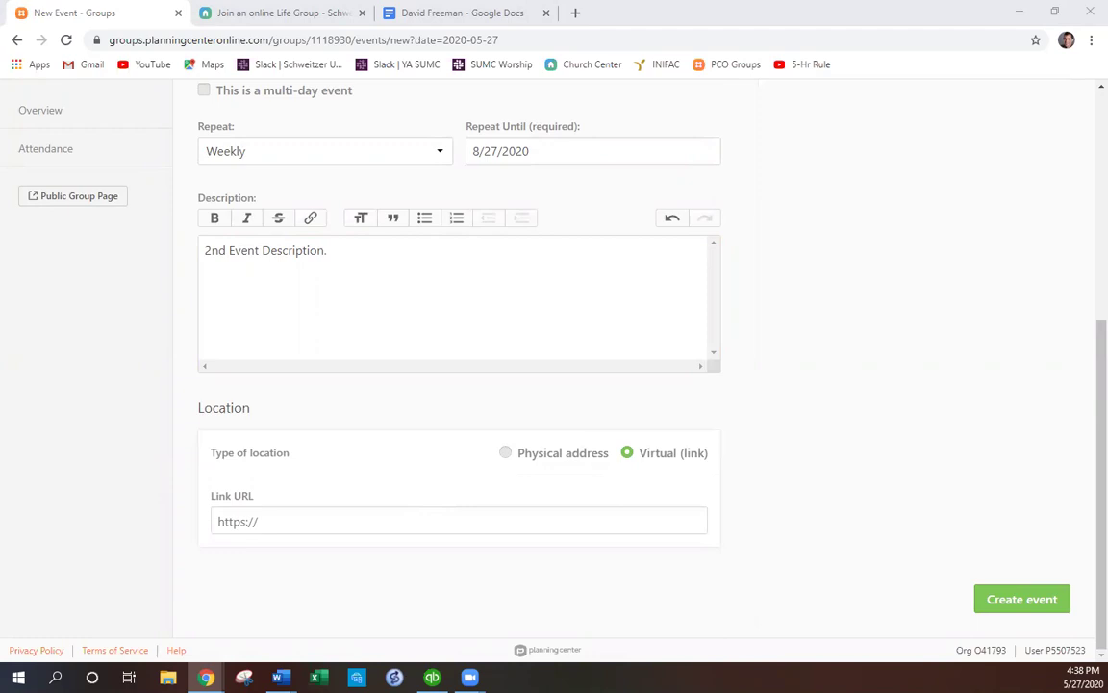
left_click(321, 525)
type("meet.google.com/jpg-huri-kud")
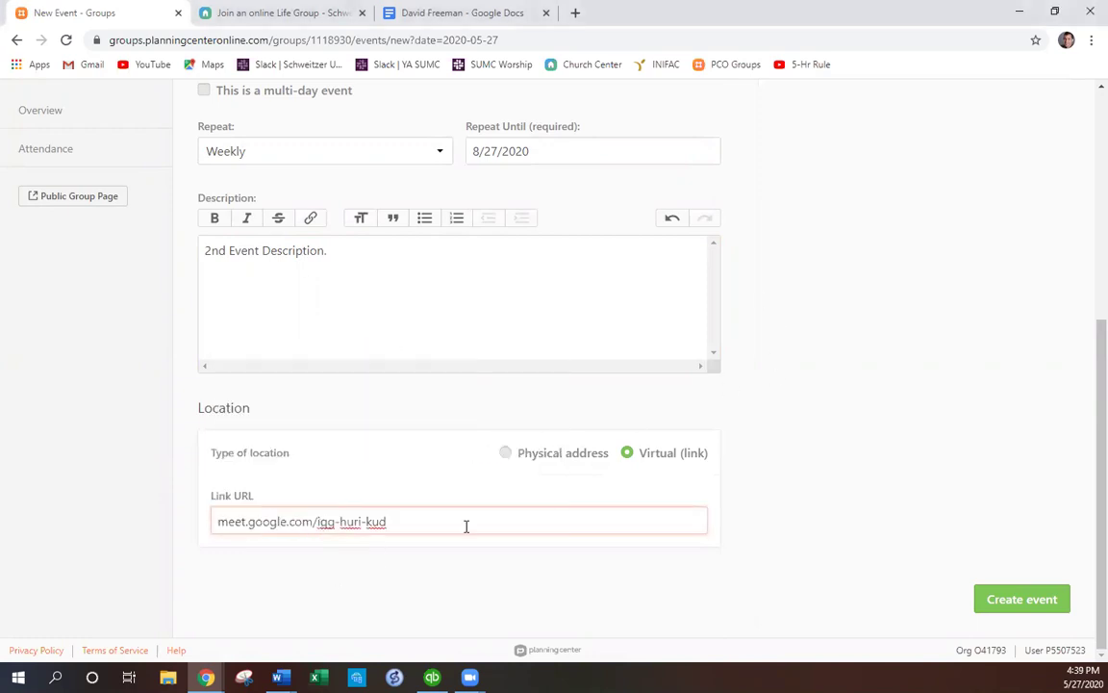
left_click(1016, 603)
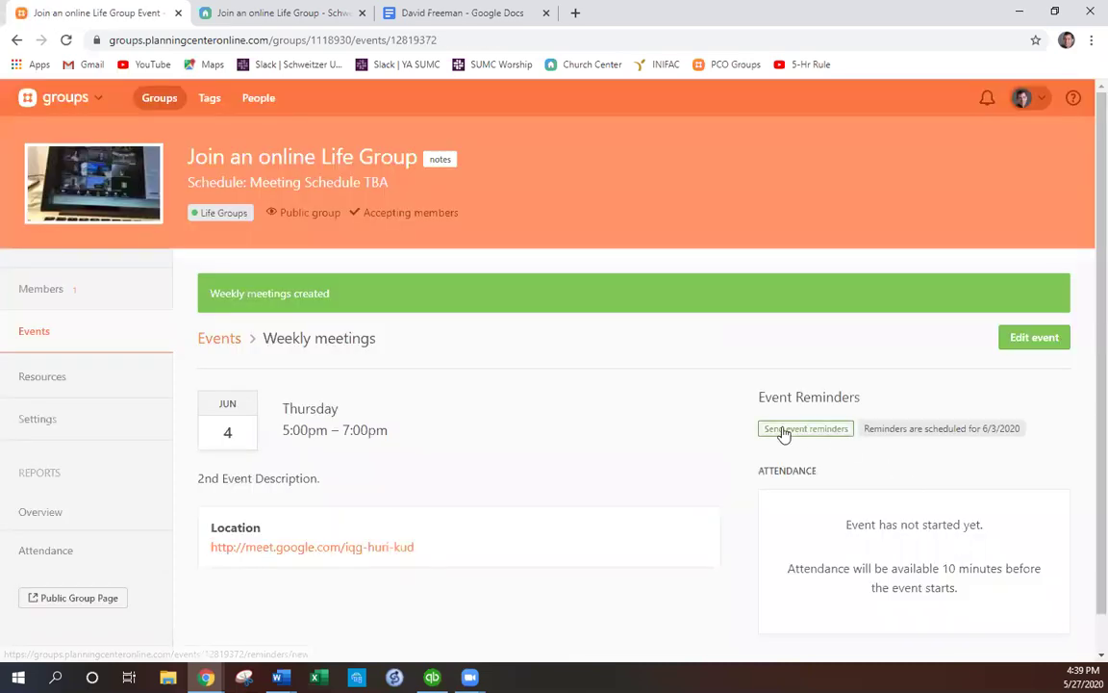
left_click(39, 332)
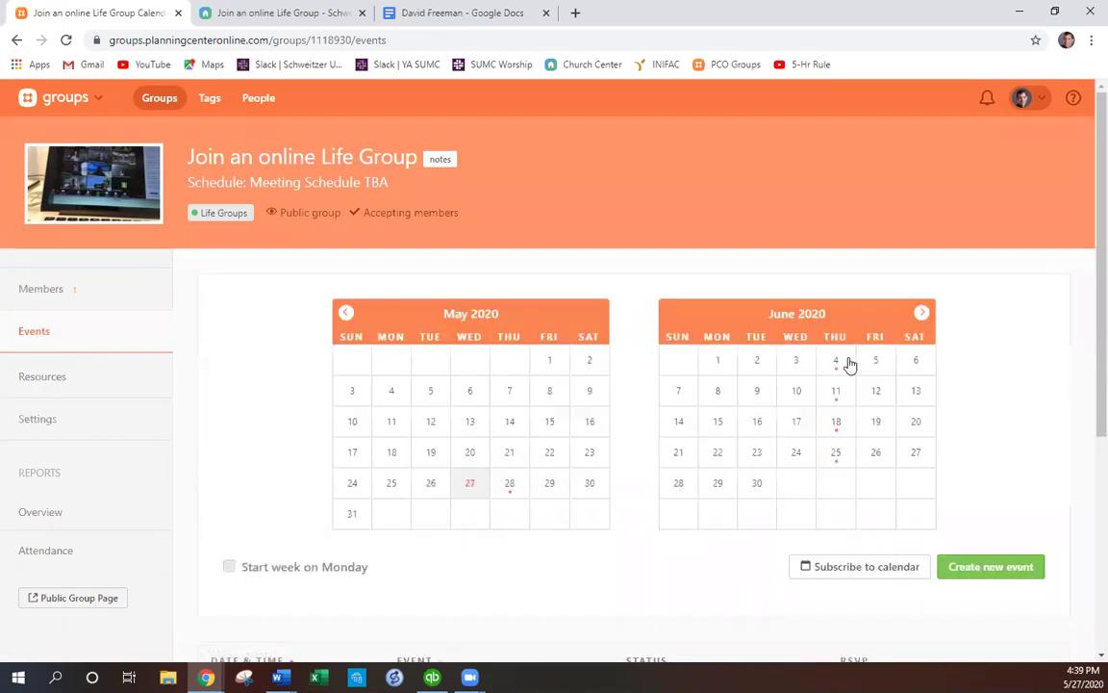
Reload the Church Center group page, view all events, and inspect the June 4 Weekly meetings event.
scroll(564, 526, "down", 2)
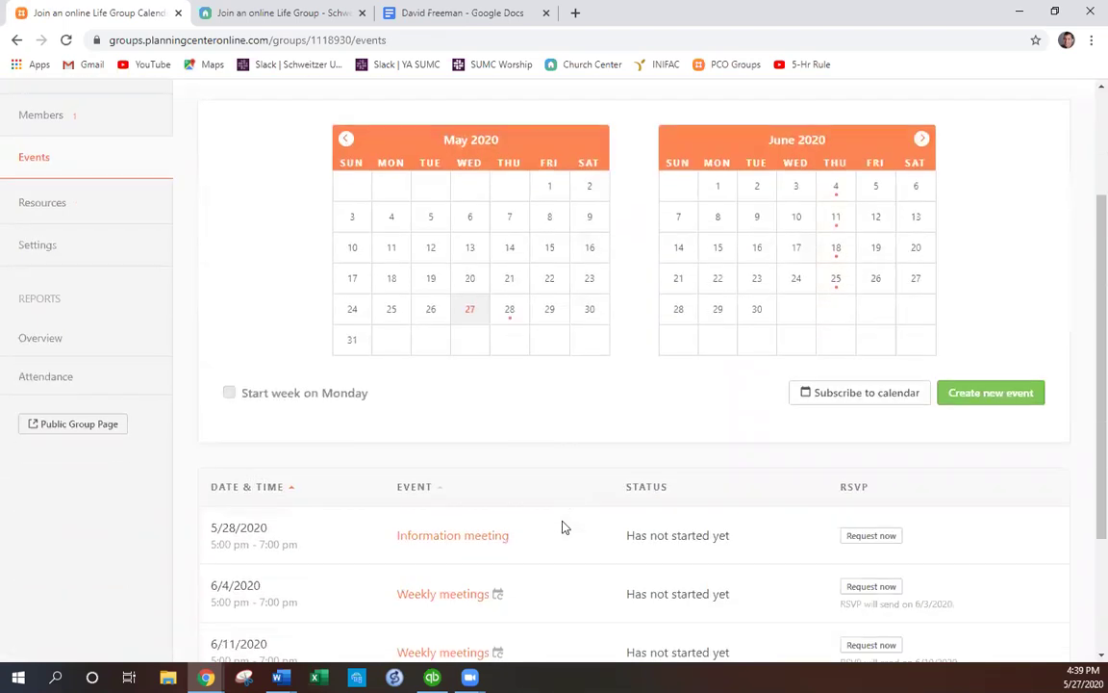
scroll(564, 528, "down", 2)
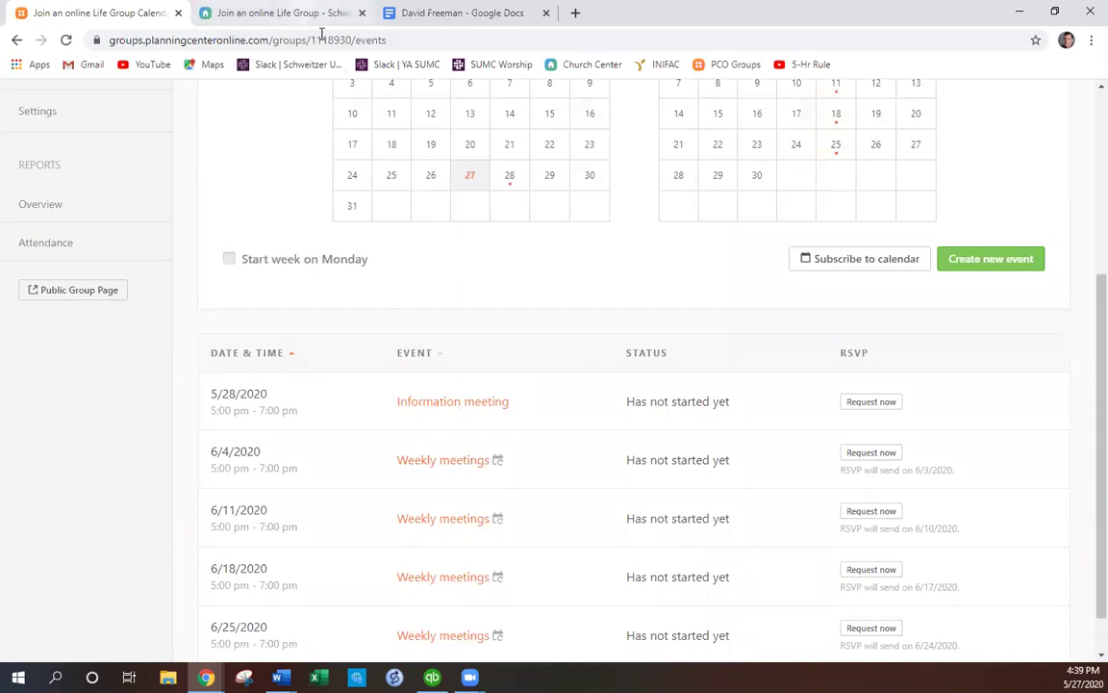
left_click(306, 14)
left_click(65, 40)
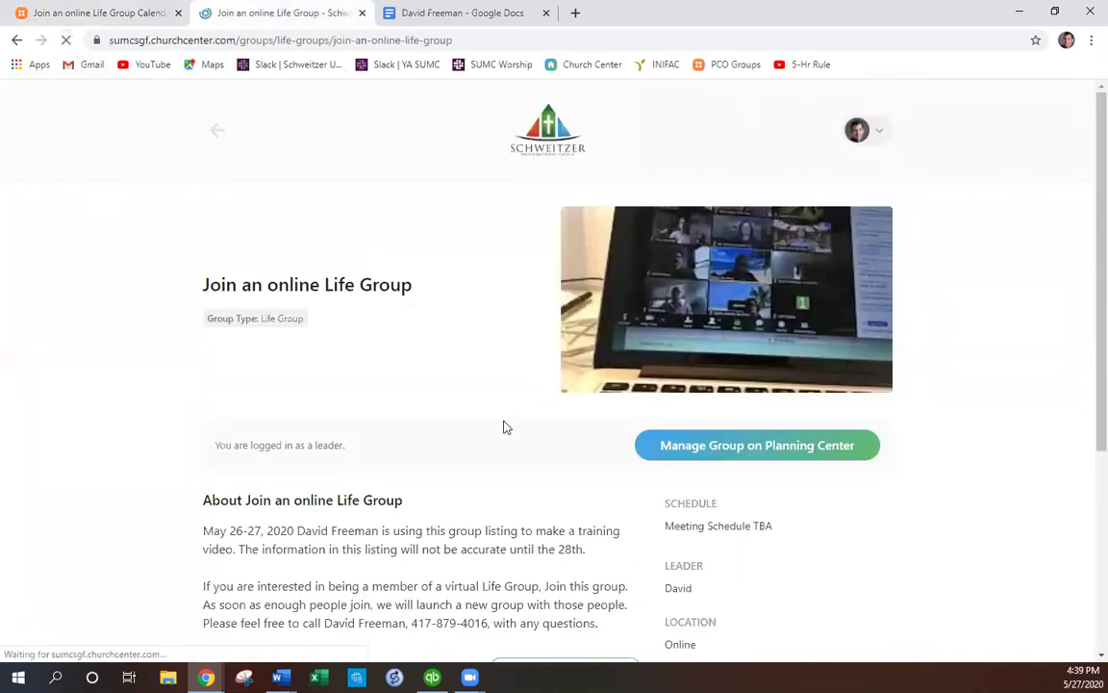
scroll(507, 427, "down", 3)
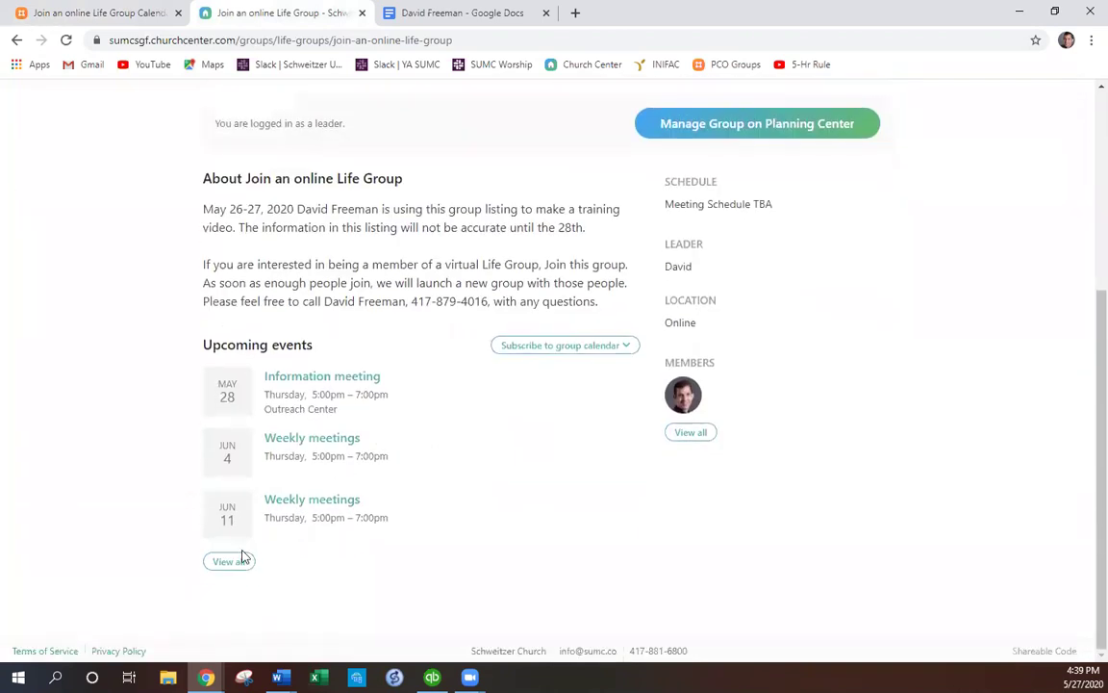
left_click(231, 562)
scroll(456, 476, "down", 5)
scroll(458, 467, "up", 6)
left_click(428, 402)
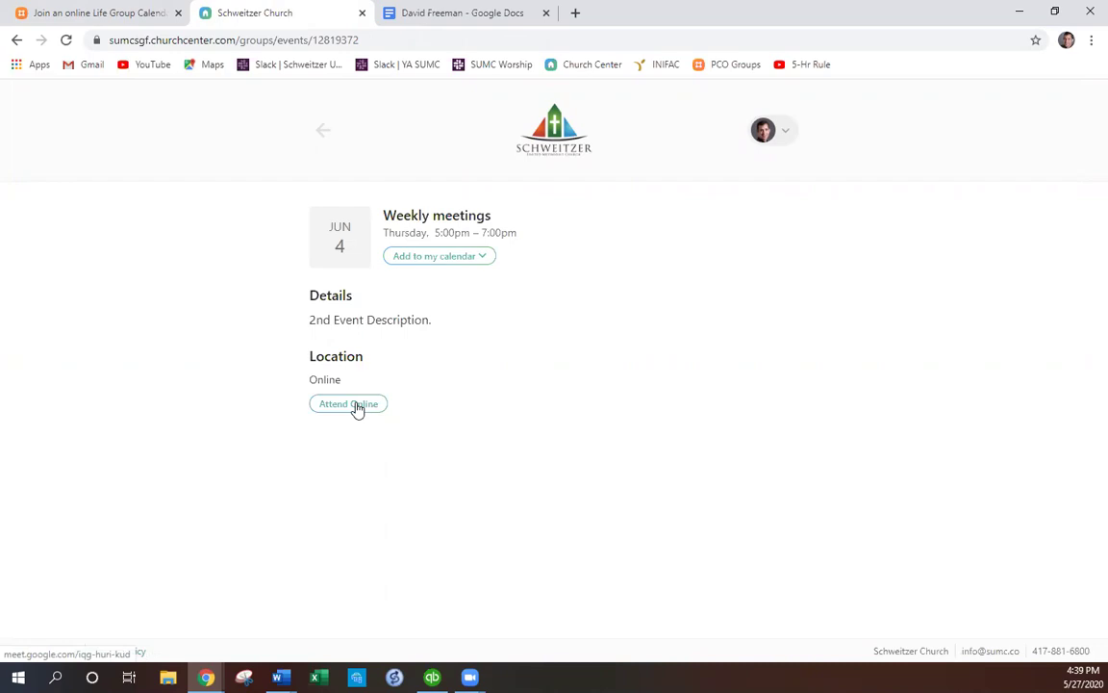
left_click(321, 134)
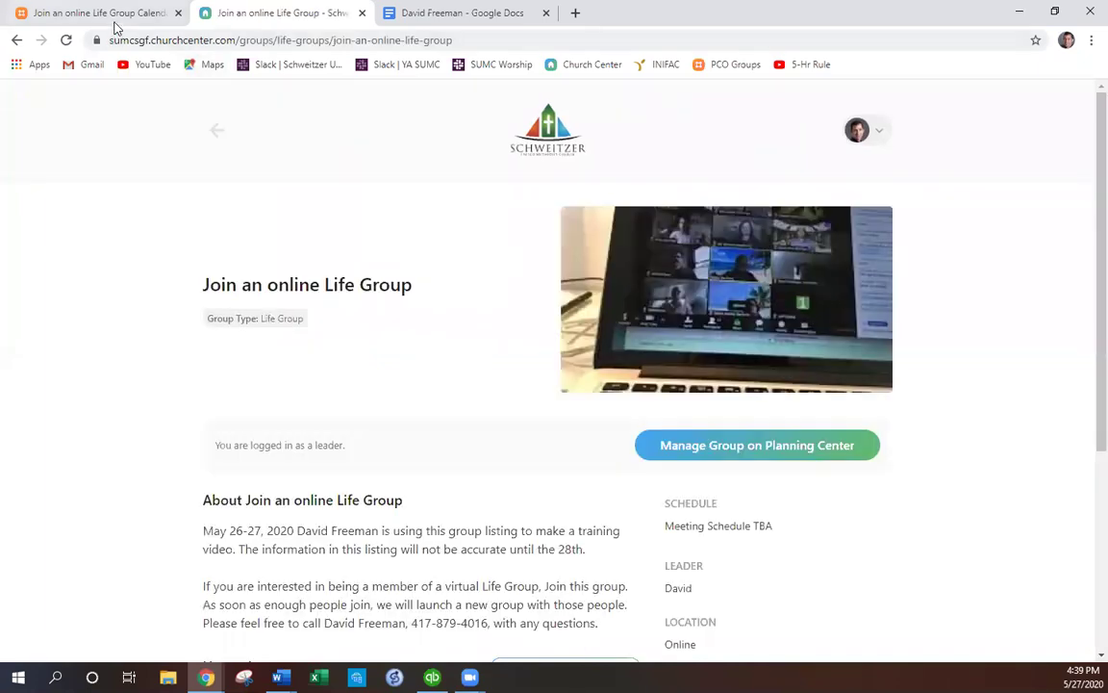
Open the June 25 Weekly meetings event in the events list for editing.
left_click(115, 14)
scroll(579, 490, "up", 2)
scroll(539, 505, "down", 2)
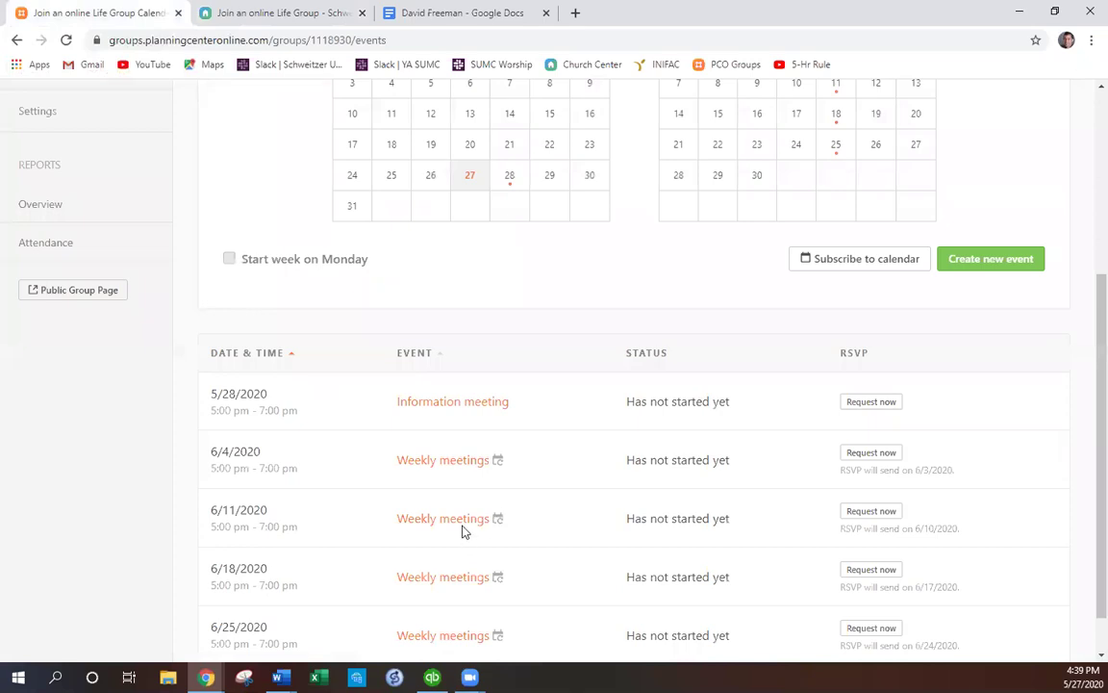
scroll(462, 529, "down", 1)
scroll(469, 522, "up", 1)
scroll(488, 482, "down", 1)
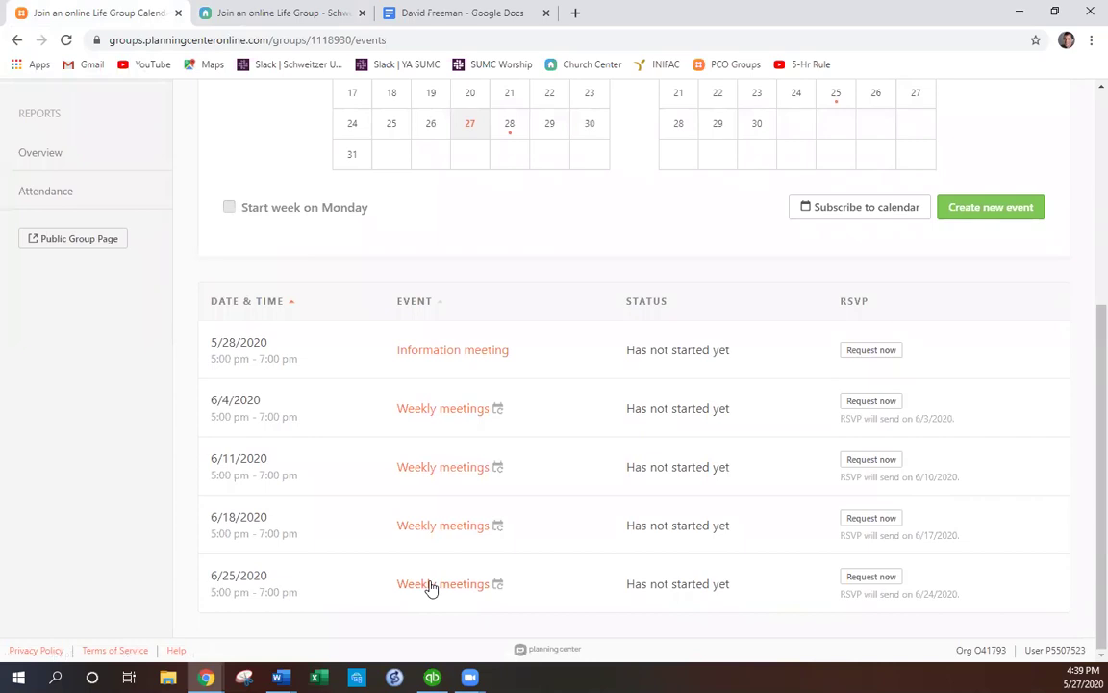
scroll(476, 558, "up", 3)
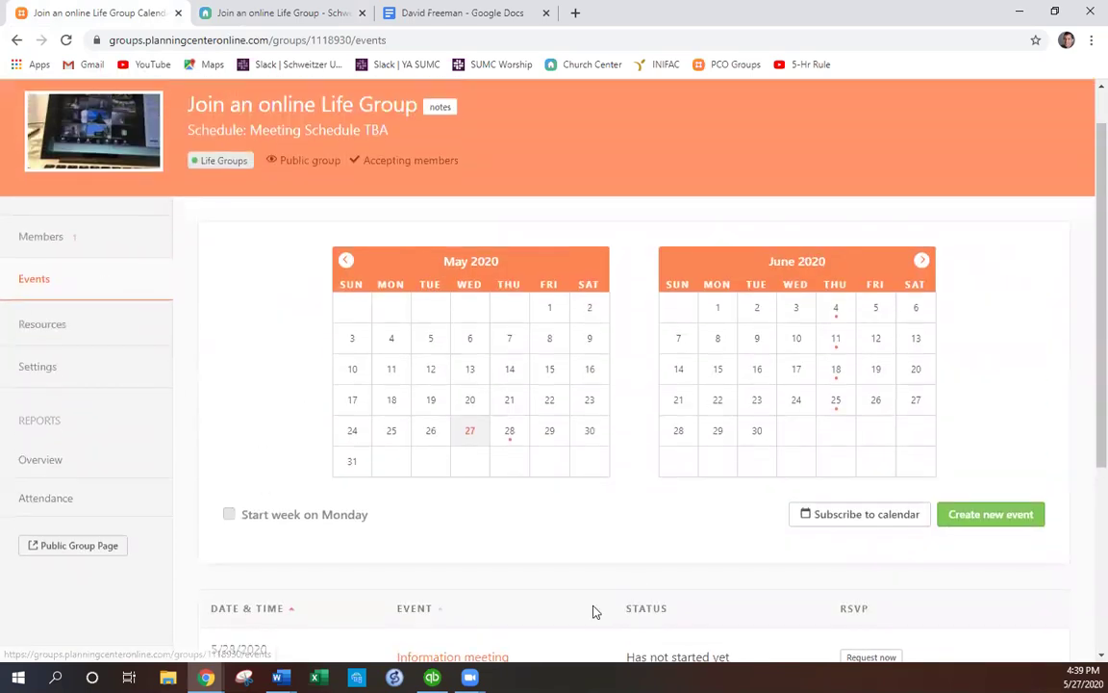
scroll(593, 611, "down", 3)
left_click(463, 589)
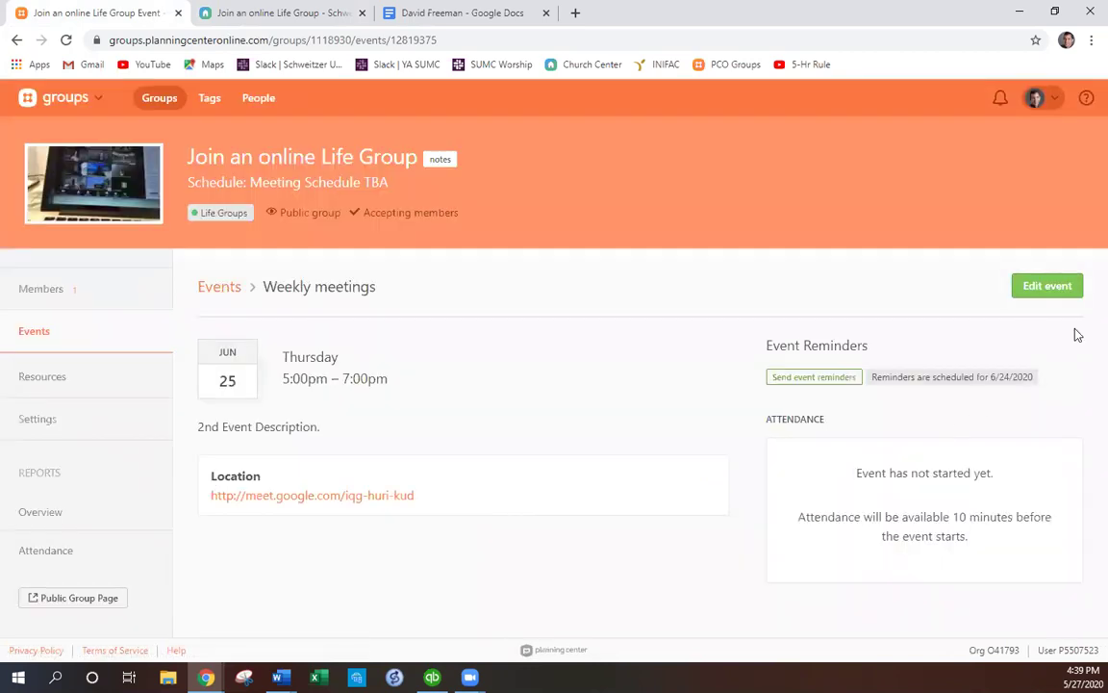
left_click(1049, 290)
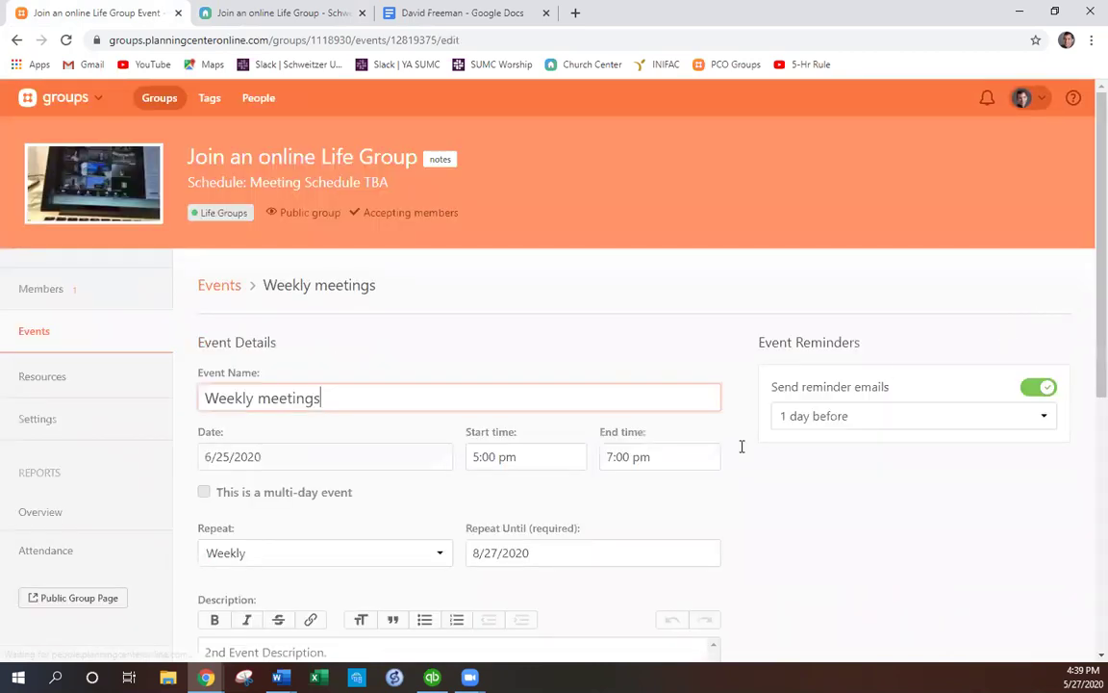
Set the location to the physical address Outreach Center and save only this occurrence.
scroll(781, 506, "down", 5)
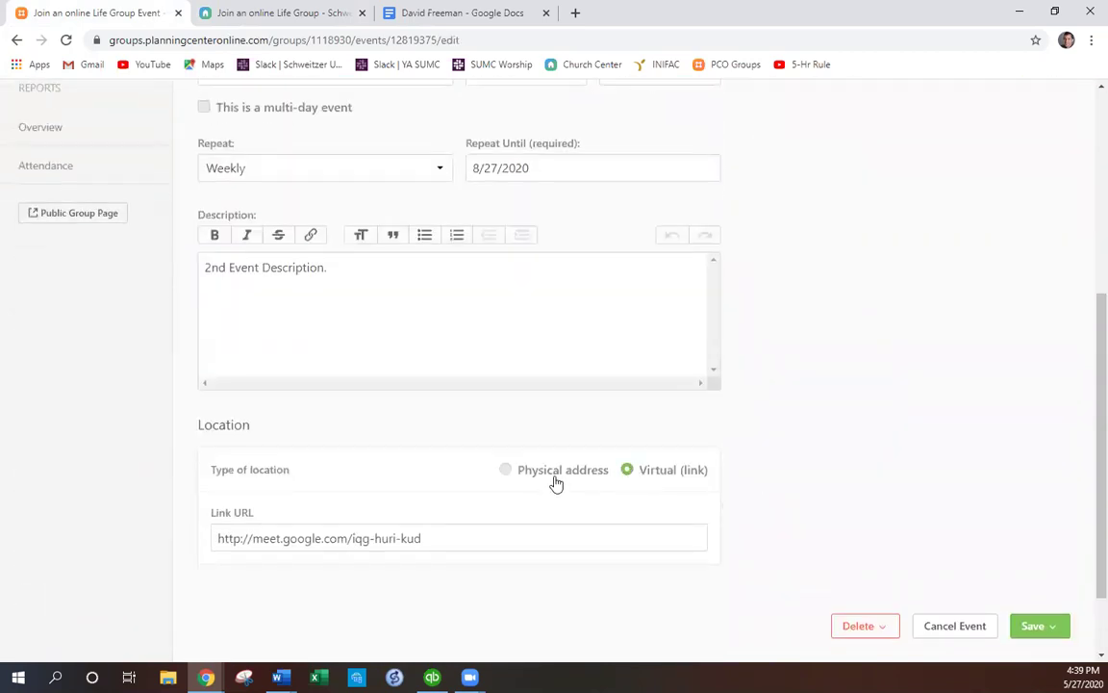
left_click(505, 470)
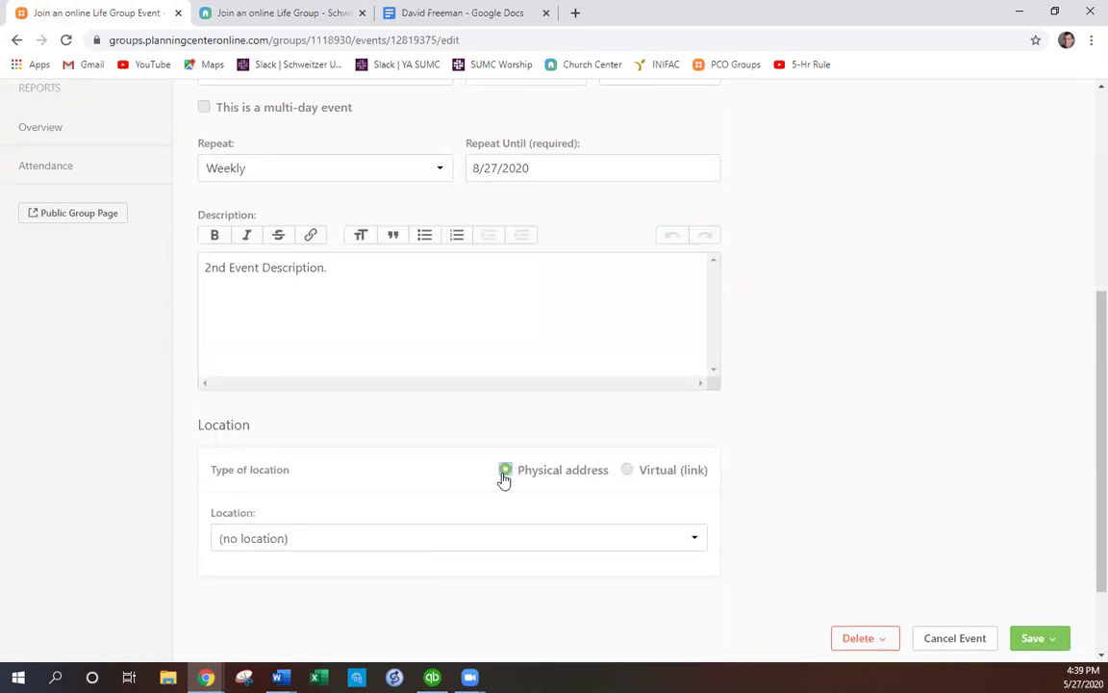
left_click(686, 538)
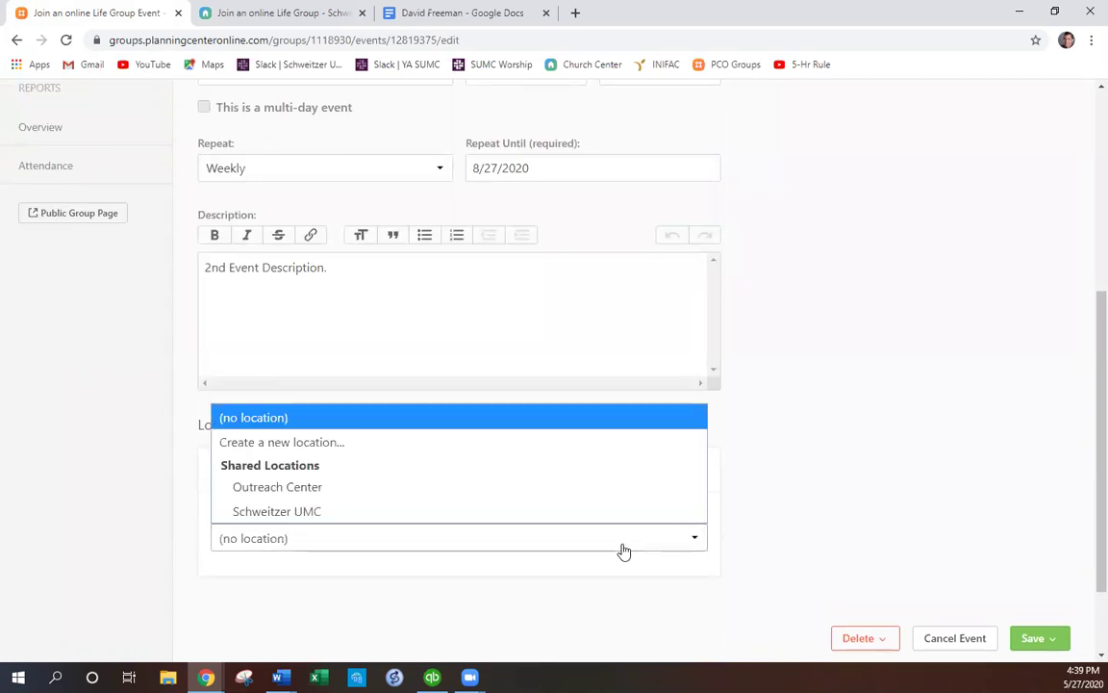
left_click(381, 488)
scroll(913, 472, "down", 3)
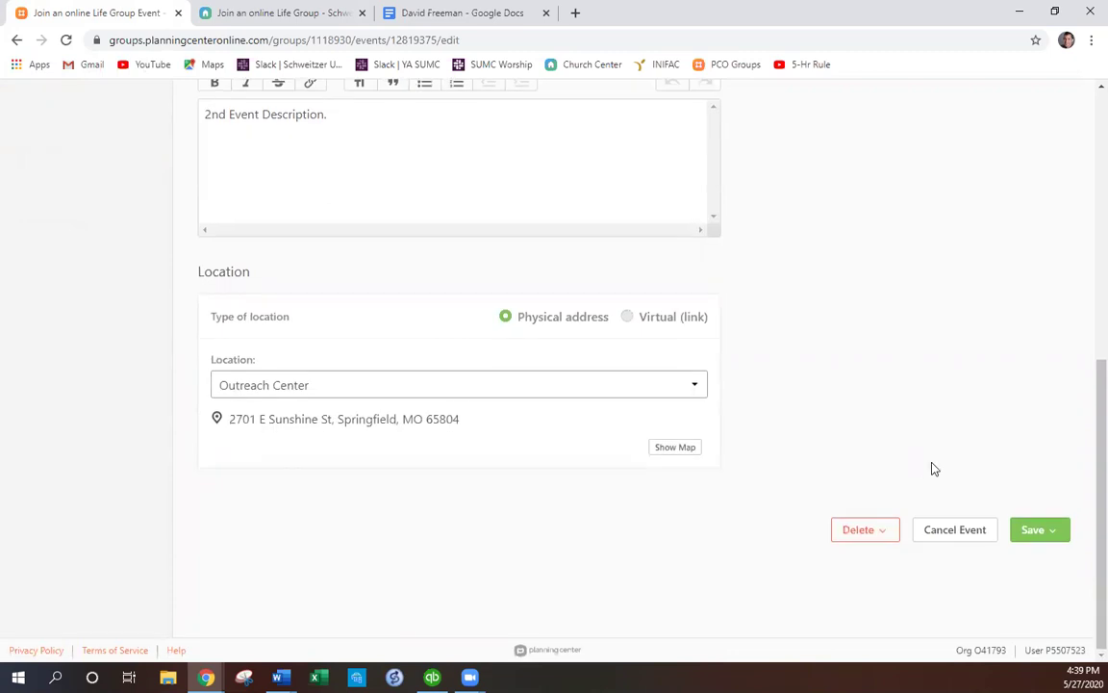
left_click(1052, 531)
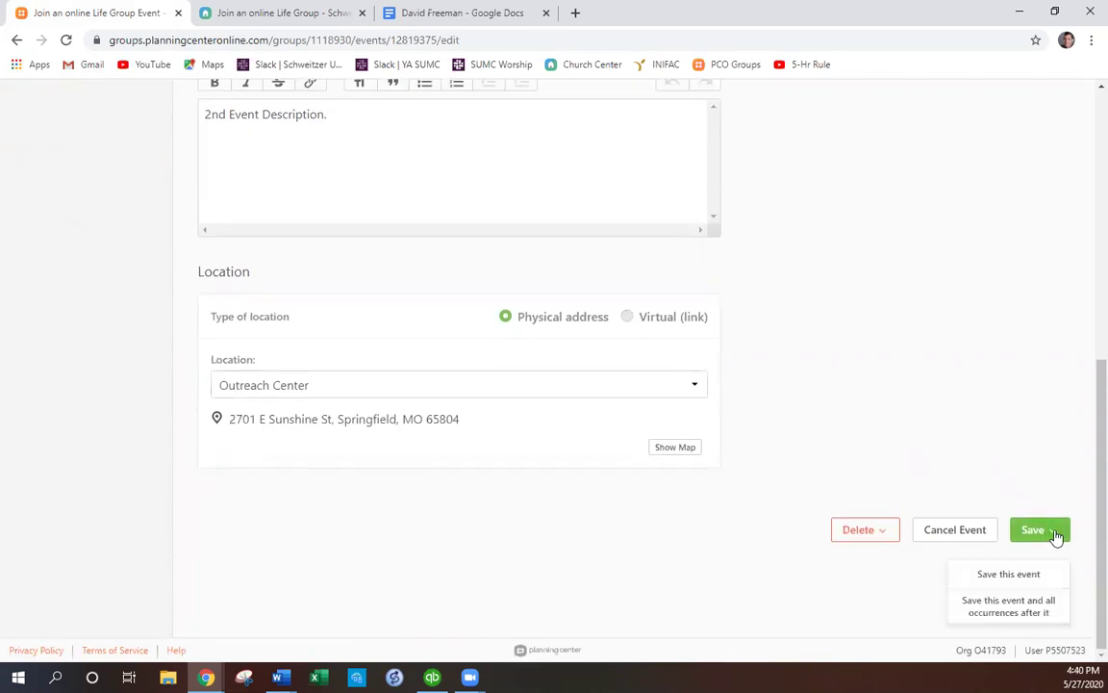
left_click(1007, 575)
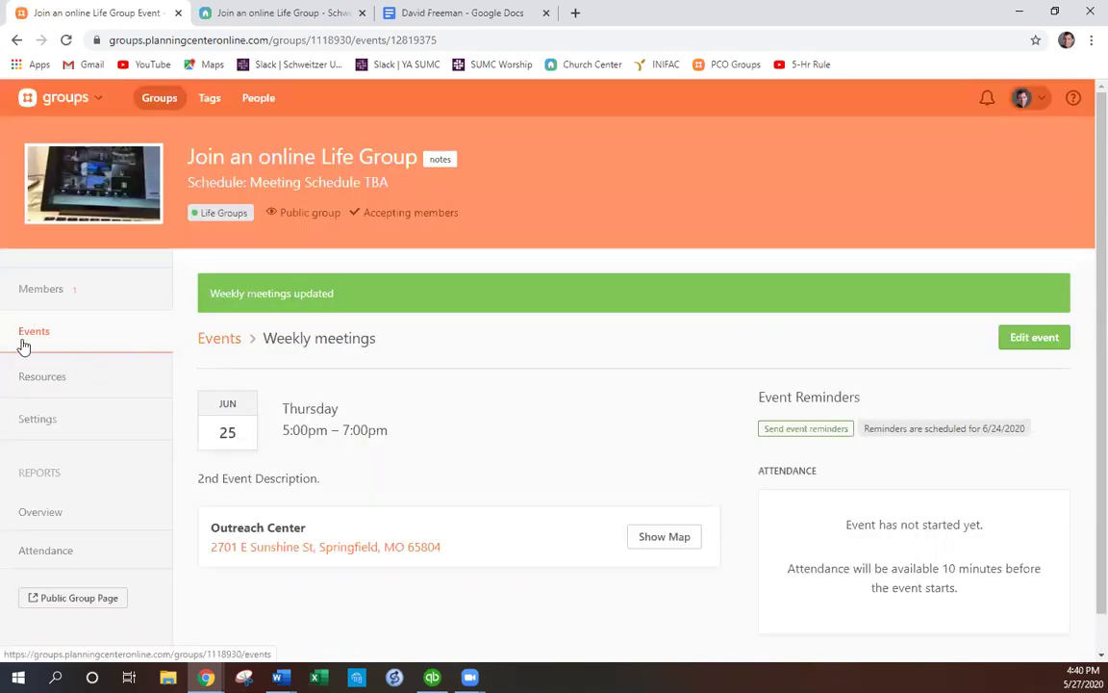
left_click(279, 13)
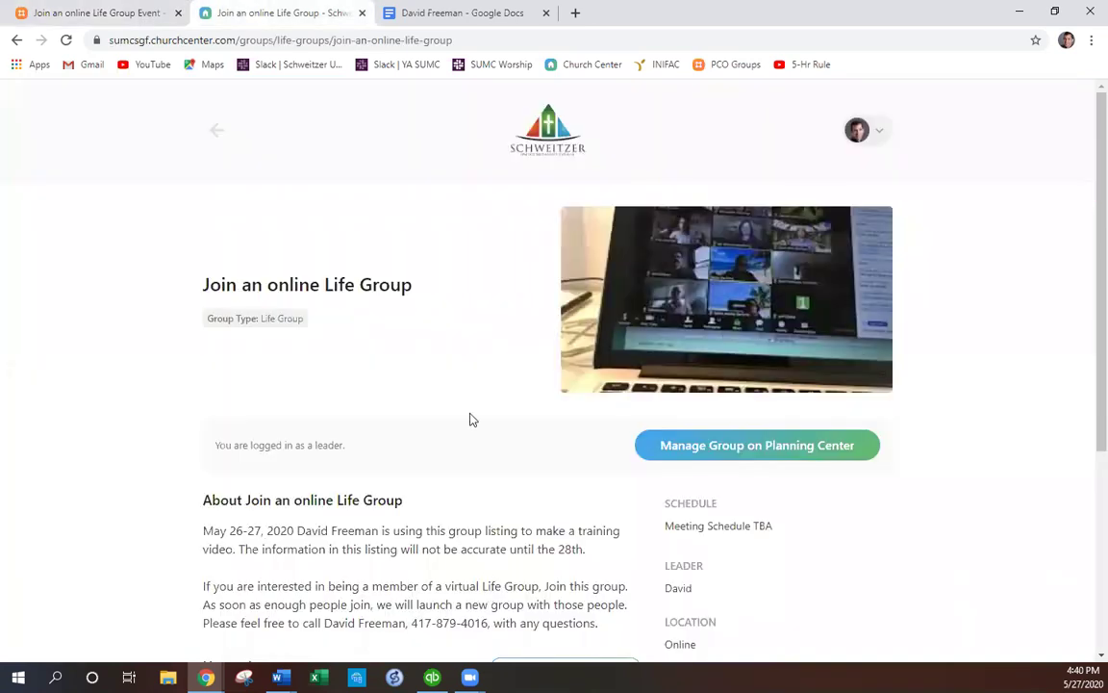
Review the Join an online Life Group page's upcoming events, then return to the Planning Center Events calendar.
left_click(218, 141)
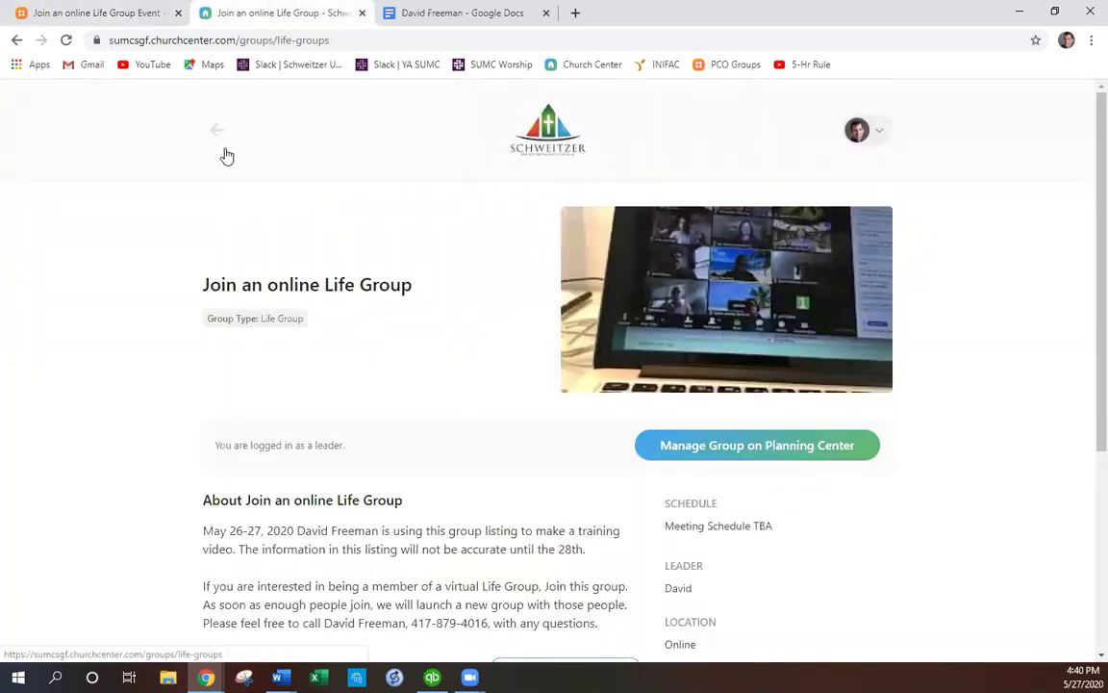
left_click(306, 517)
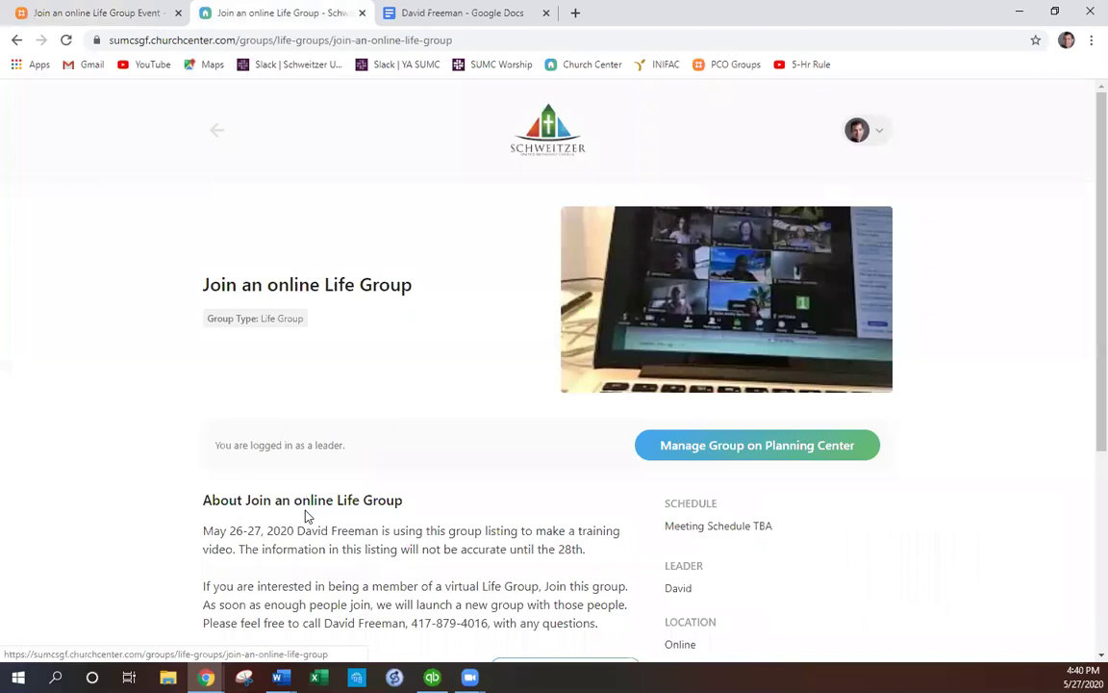
scroll(596, 481, "down", 3)
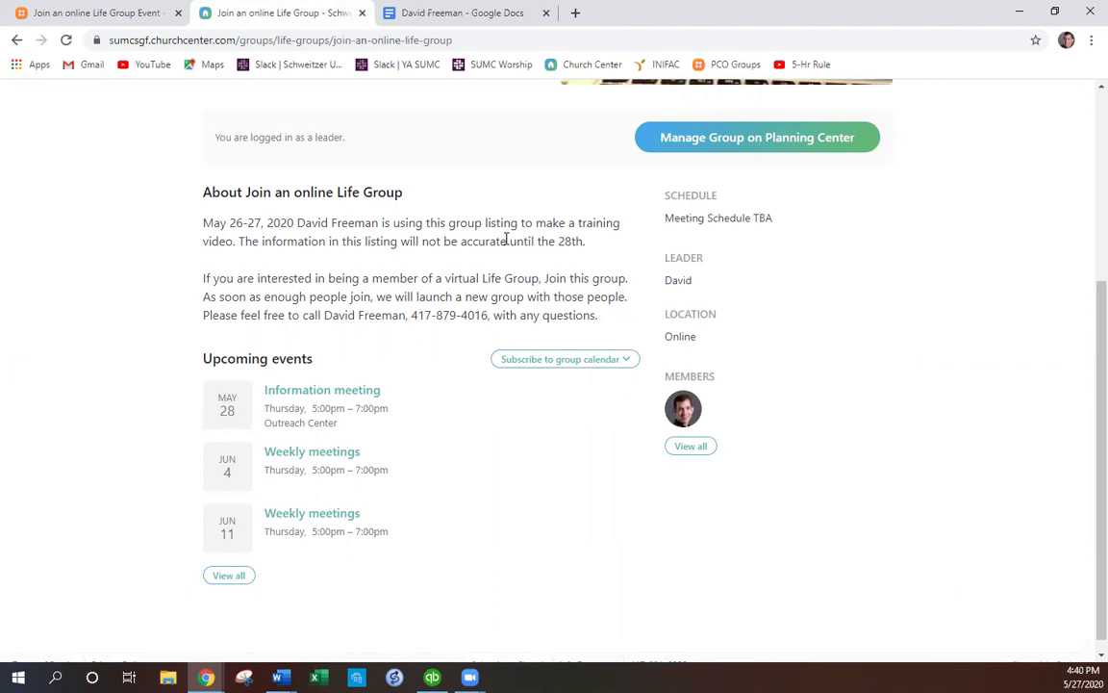
left_click(139, 16)
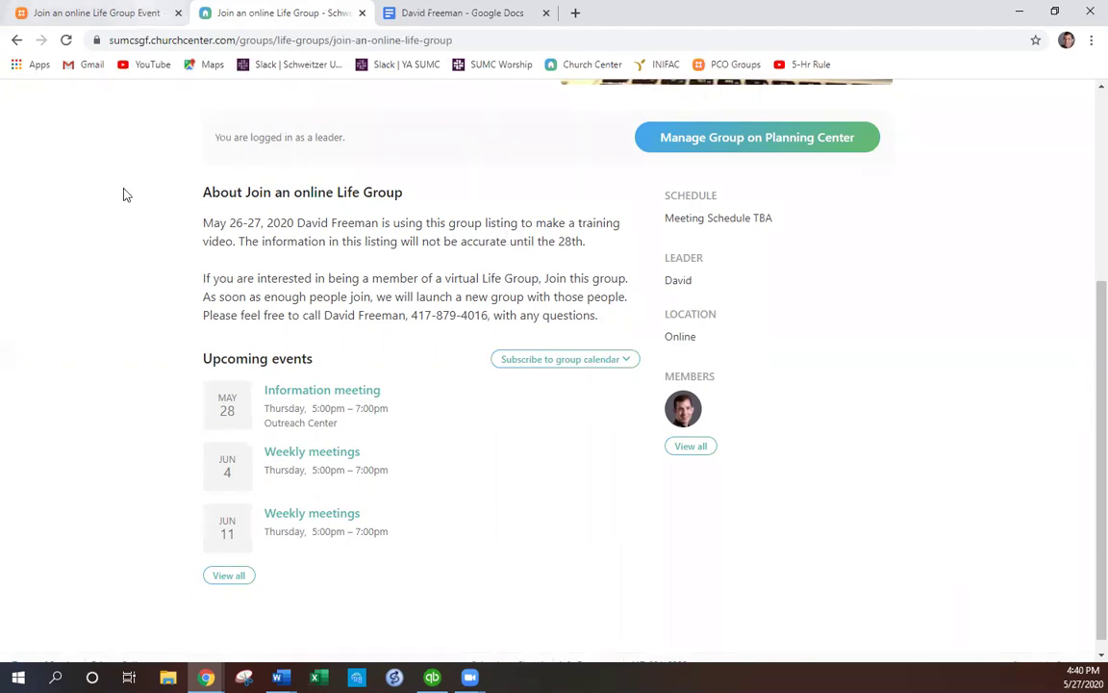
left_click(40, 420)
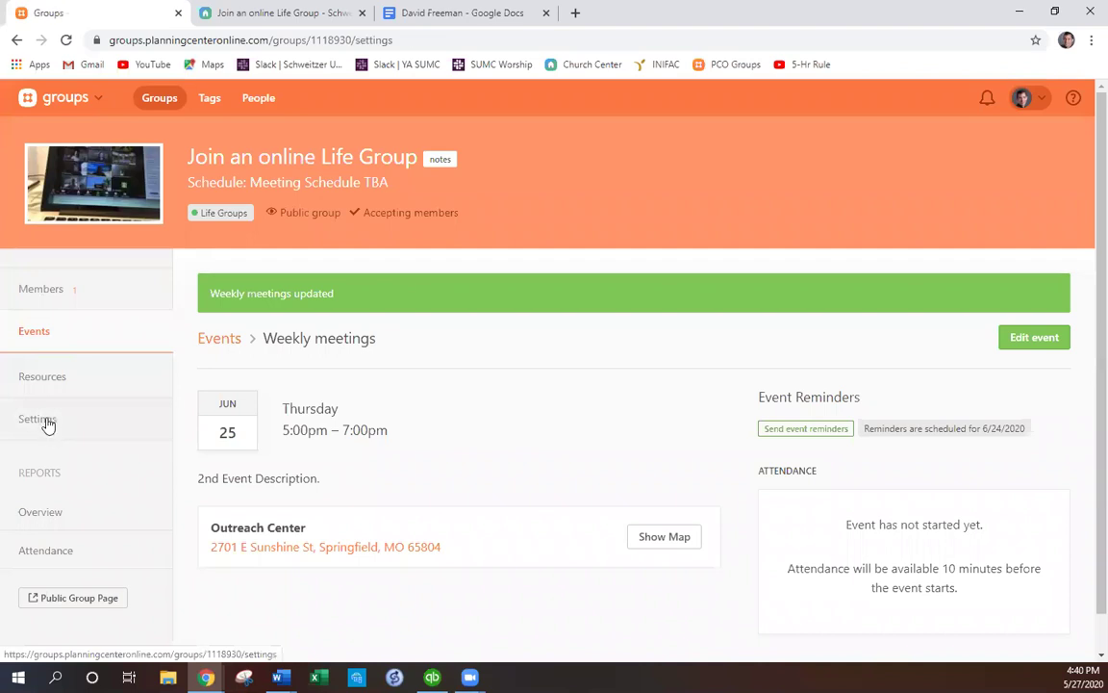
left_click(40, 334)
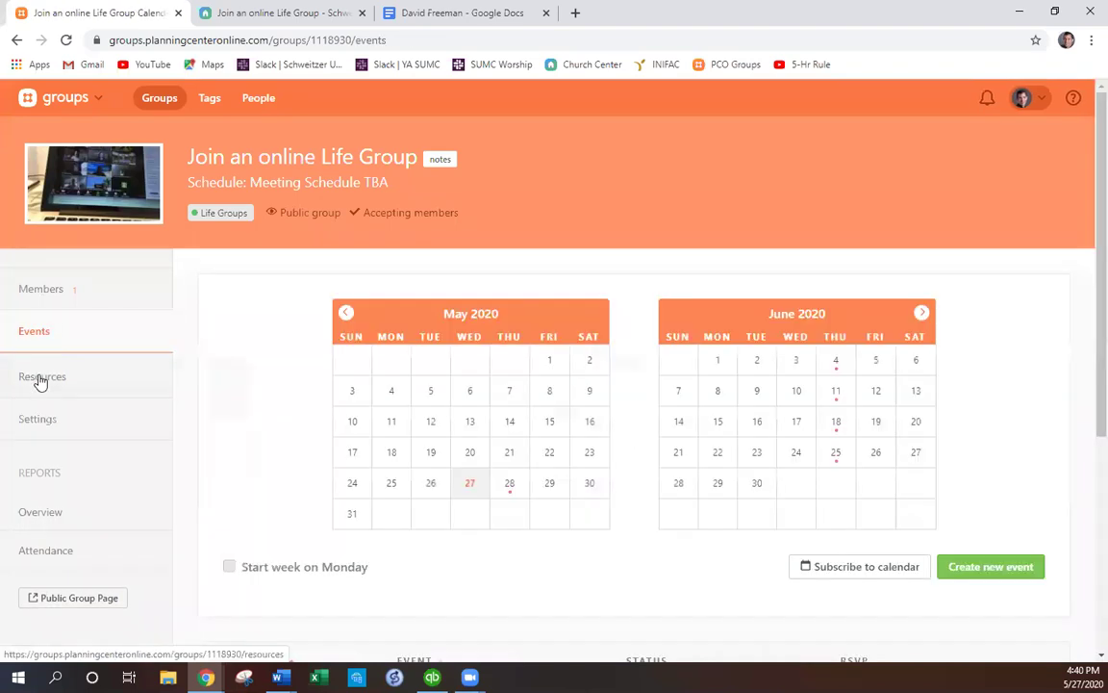
Start a new group resource and upload the Zoom Best Practices PDF.
left_click(40, 378)
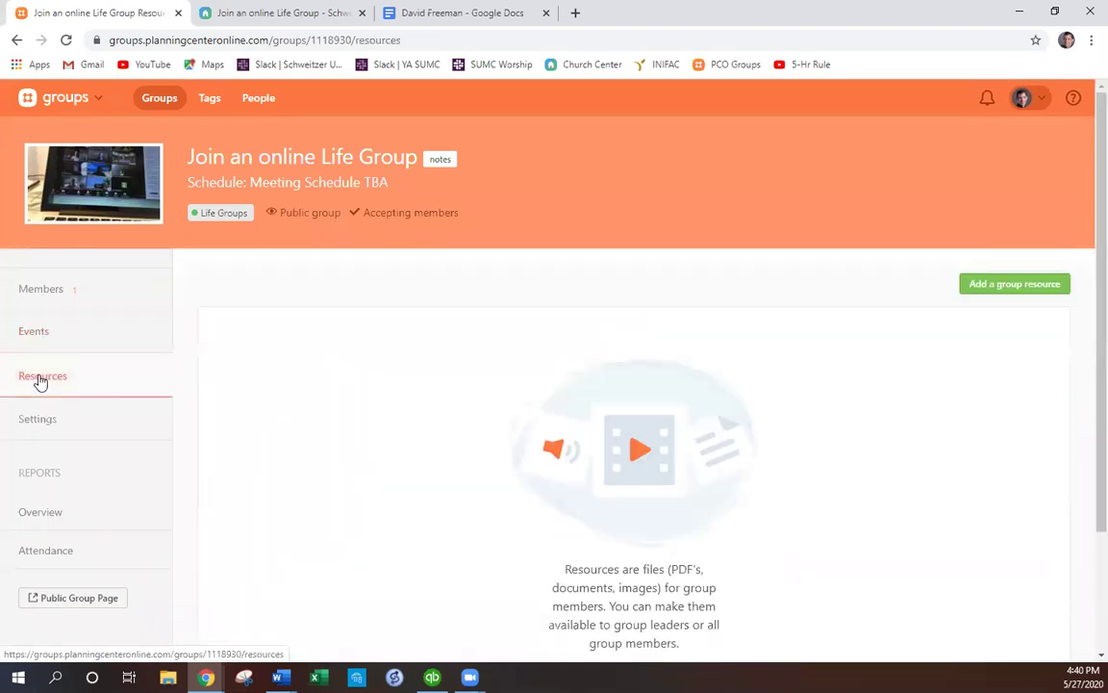
left_click(1014, 287)
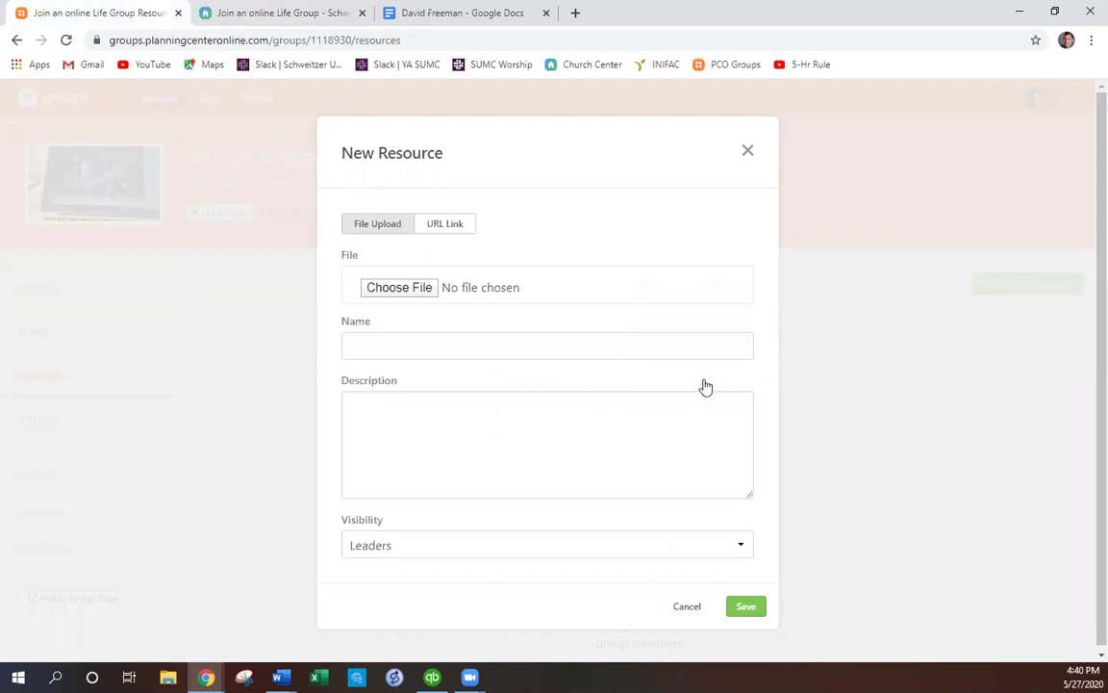
left_click(421, 291)
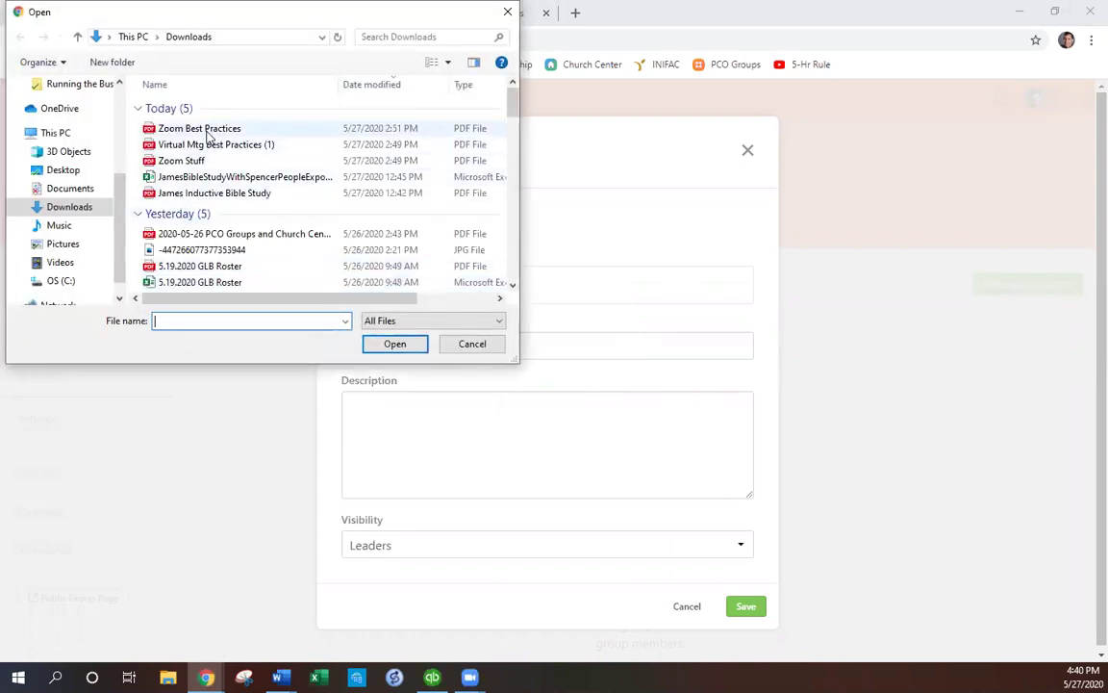
double_click(207, 133)
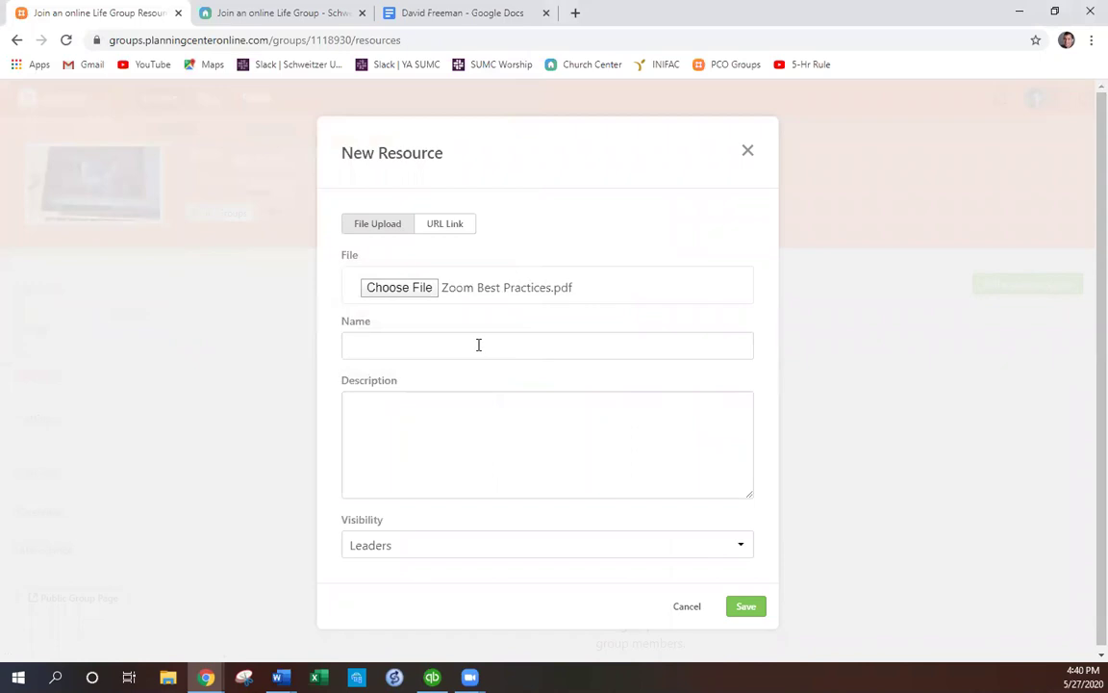
Name it 'Zoom Best Practices', describe it 'This is a work in progress', make it visible to Members, and save.
left_click(478, 345)
type("Zoom")
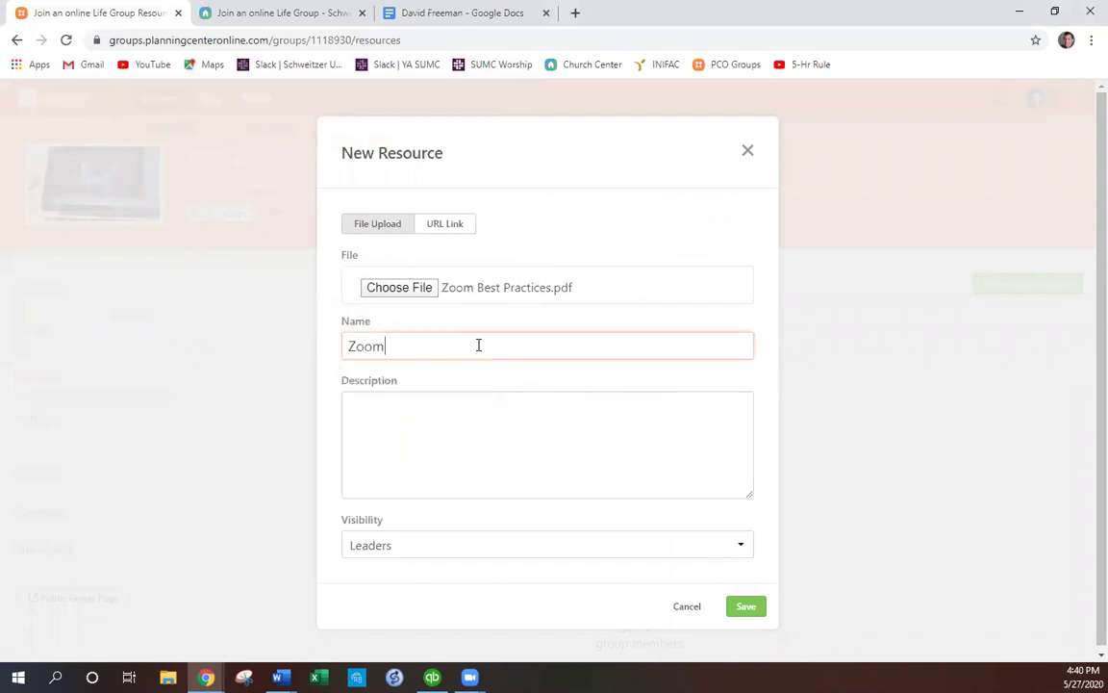
type(" Best Practices")
left_click(500, 412)
type("This")
key("BackSpace")
key("BackSpace")
key("BackSpace")
type("his is a ")
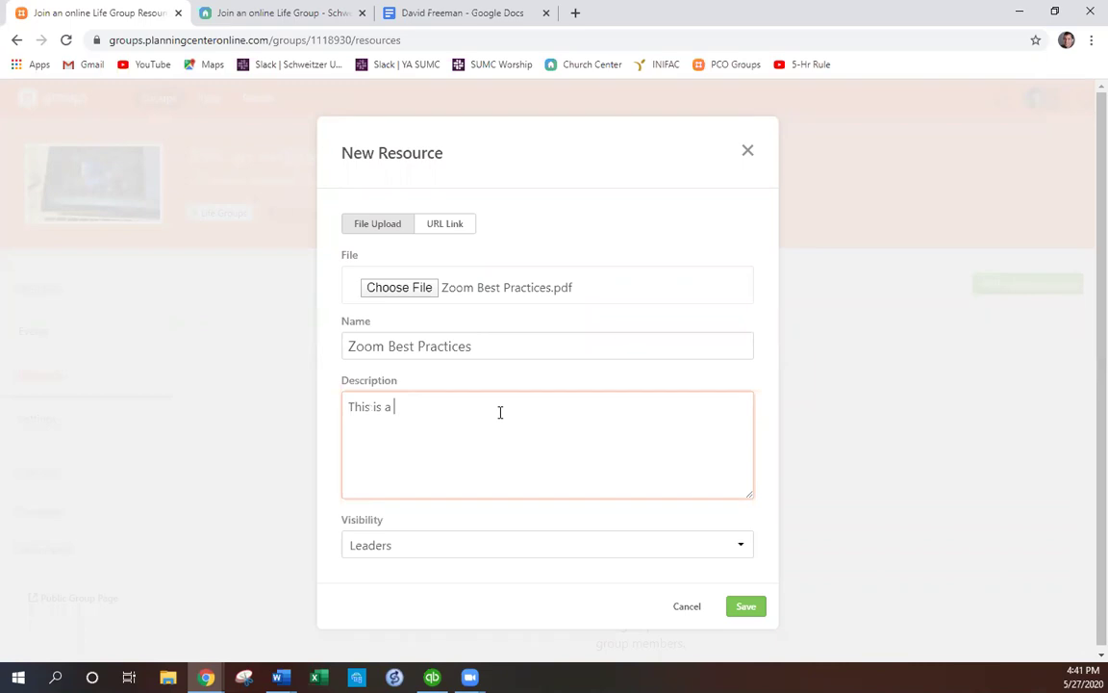
type("work in progress")
left_click(748, 555)
left_click(628, 598)
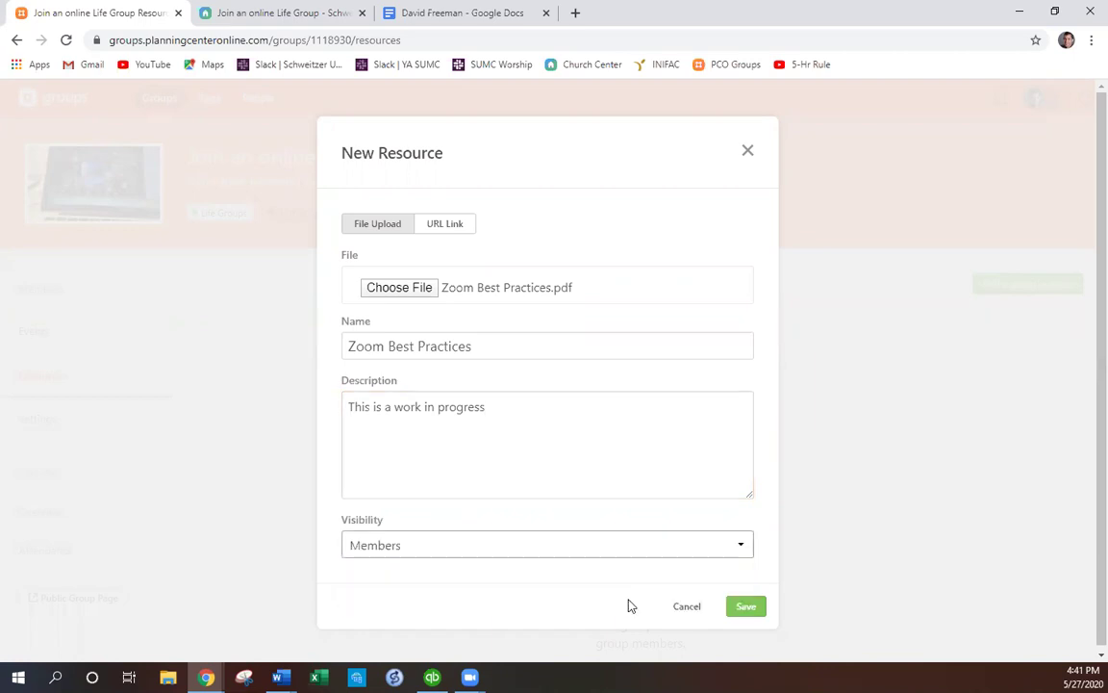
left_click(748, 606)
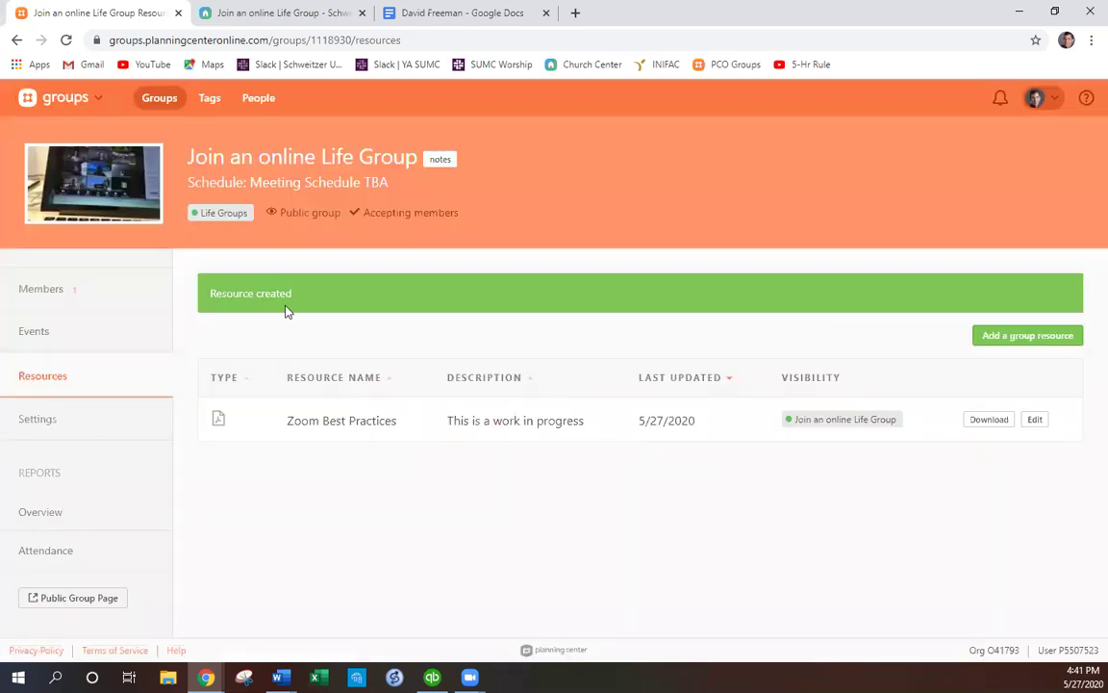
Reload the Church Center group page, open the Zoom Best Practices PDF under Resources, then return to Planning Center.
left_click(248, 20)
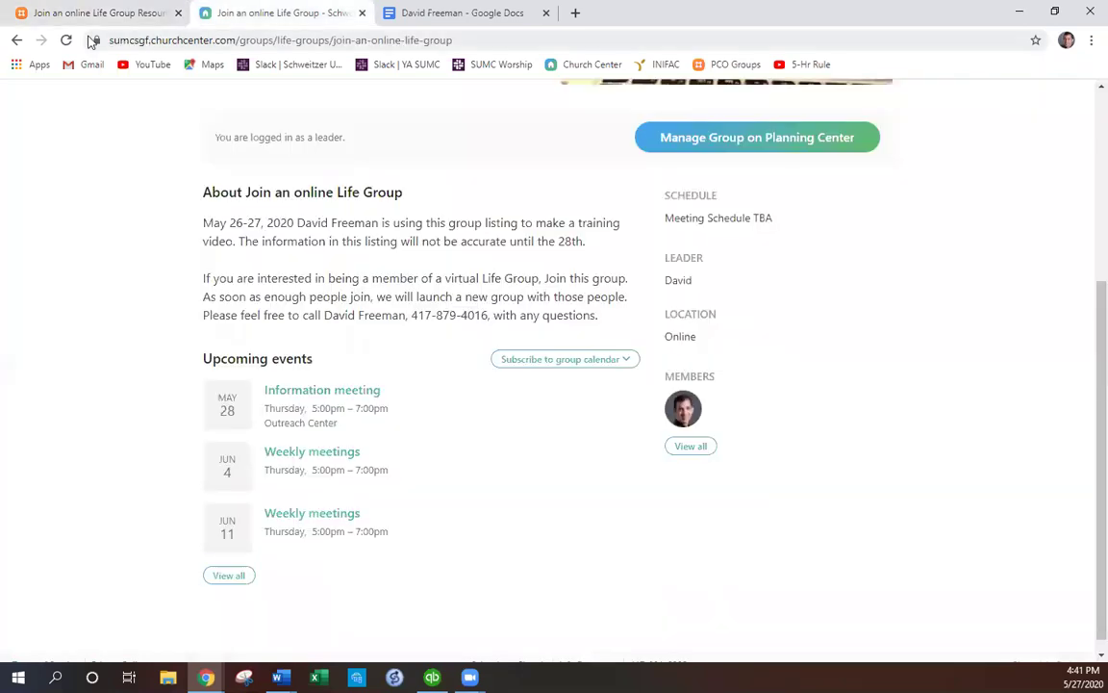
left_click(65, 40)
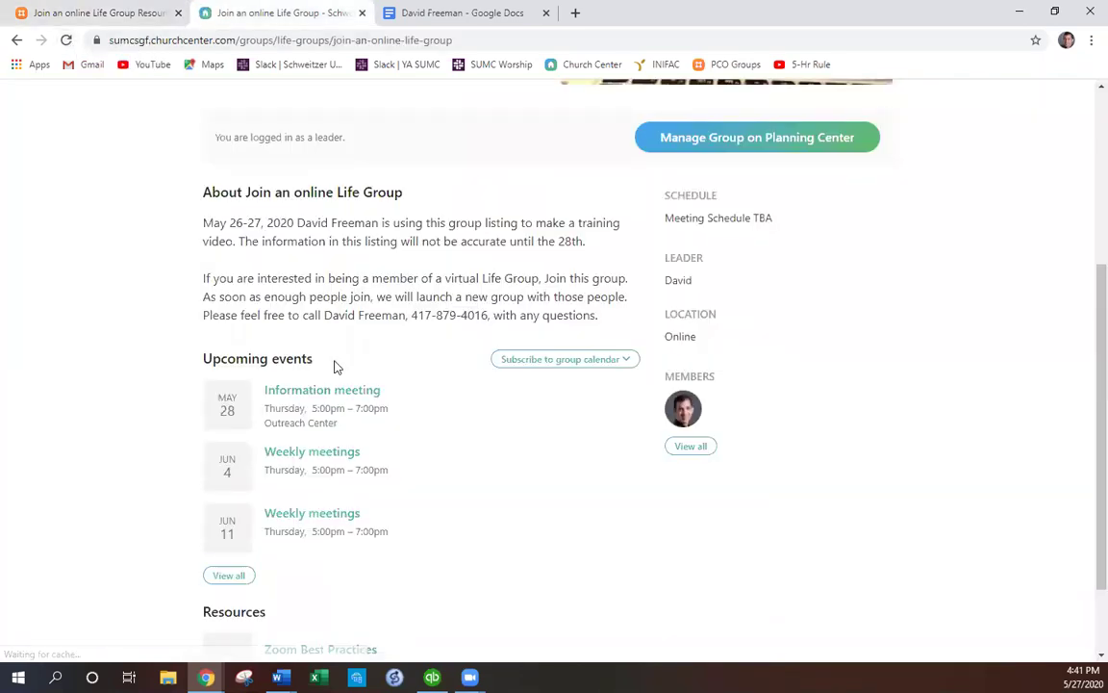
scroll(272, 581, "down", 1)
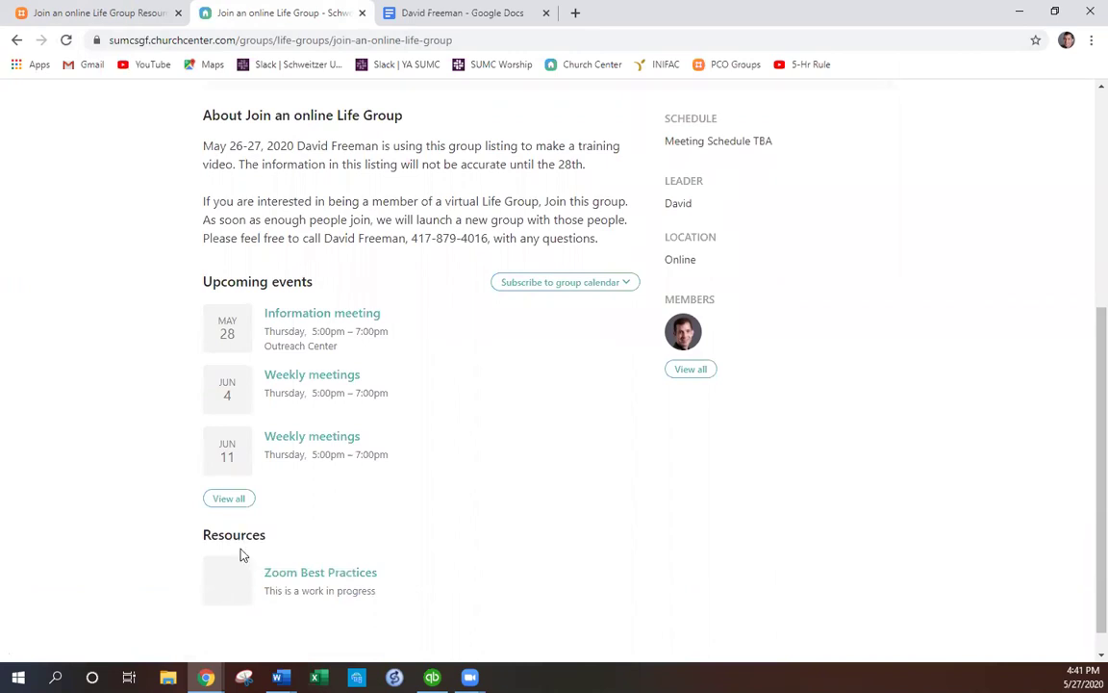
left_click(320, 580)
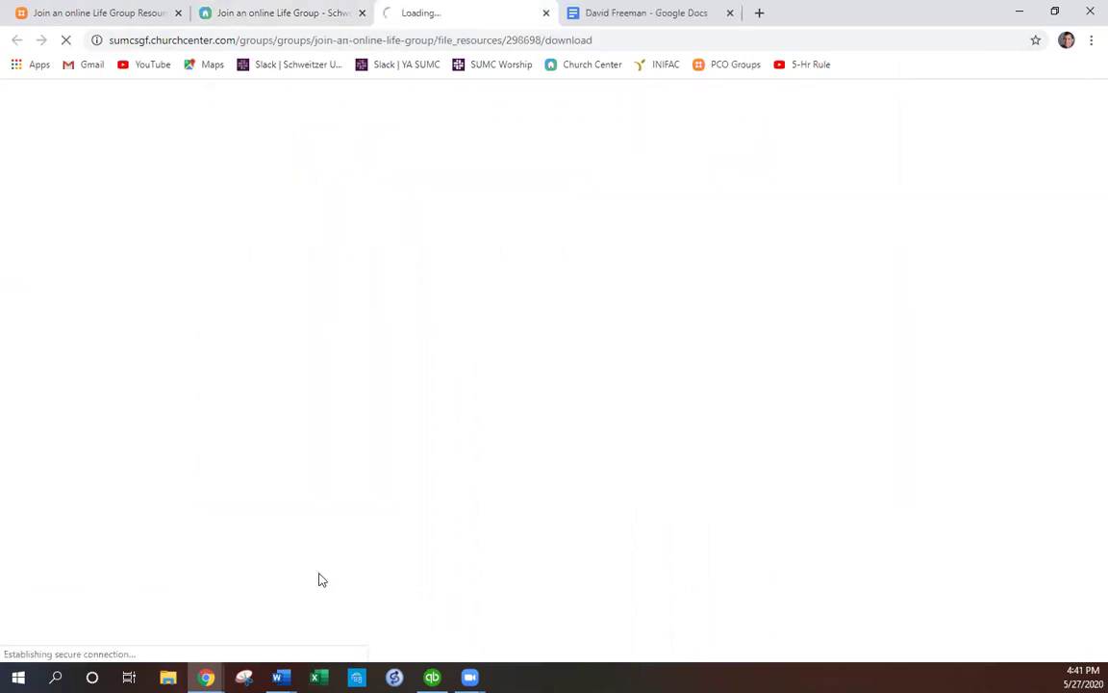
scroll(543, 381, "down", 3)
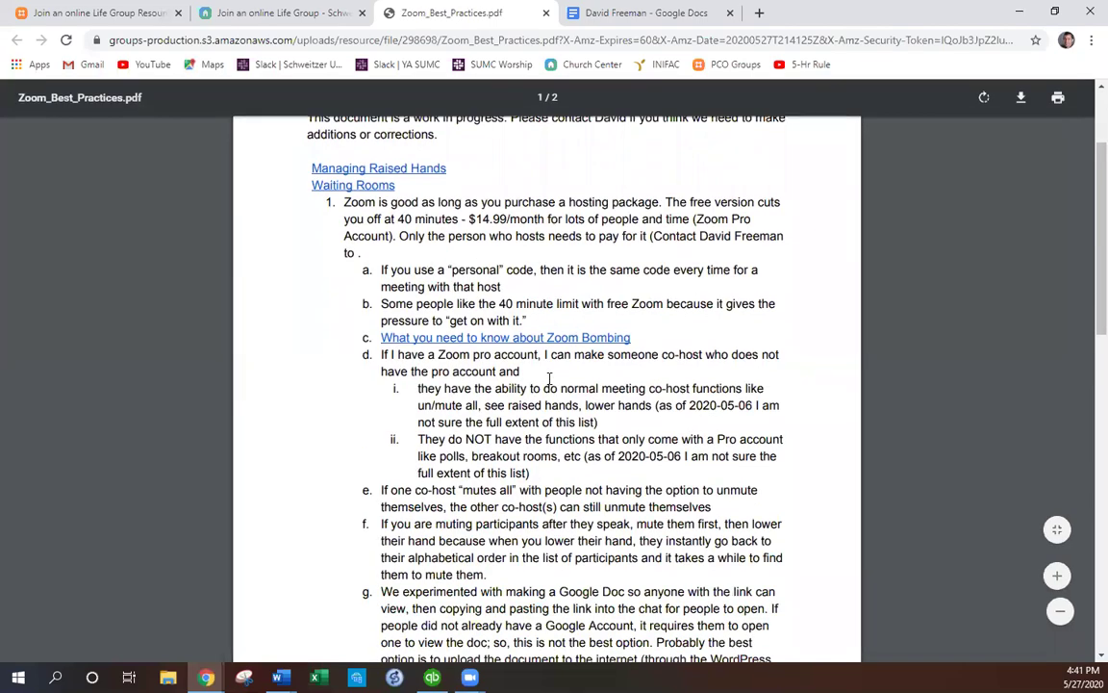
scroll(548, 378, "up", 2)
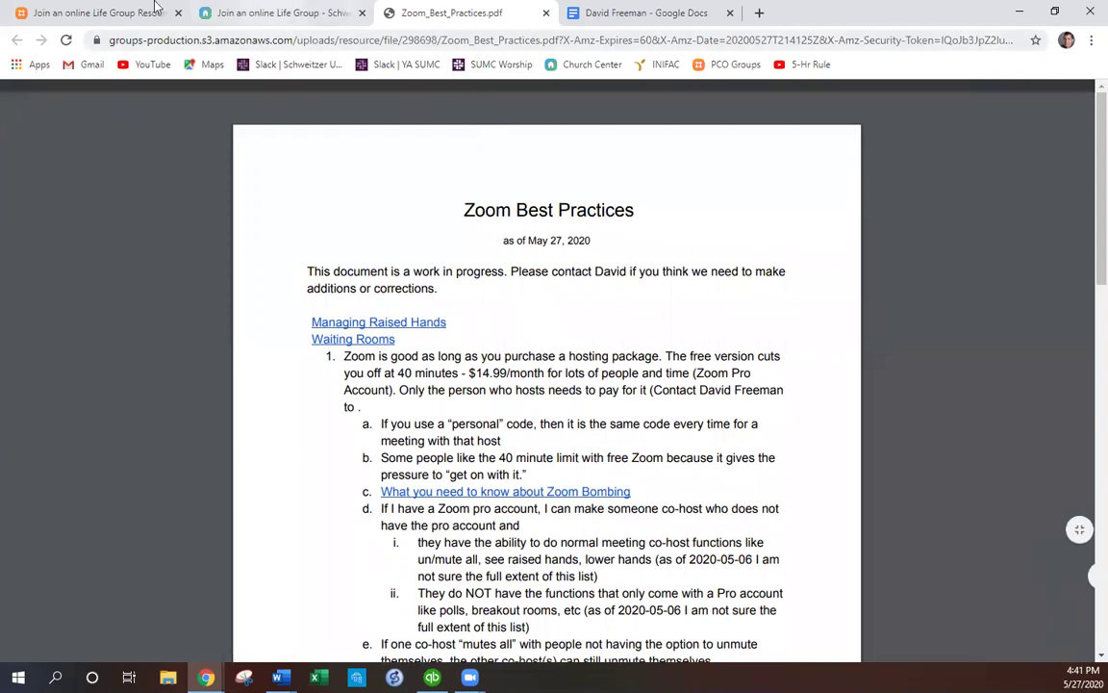
left_click(112, 13)
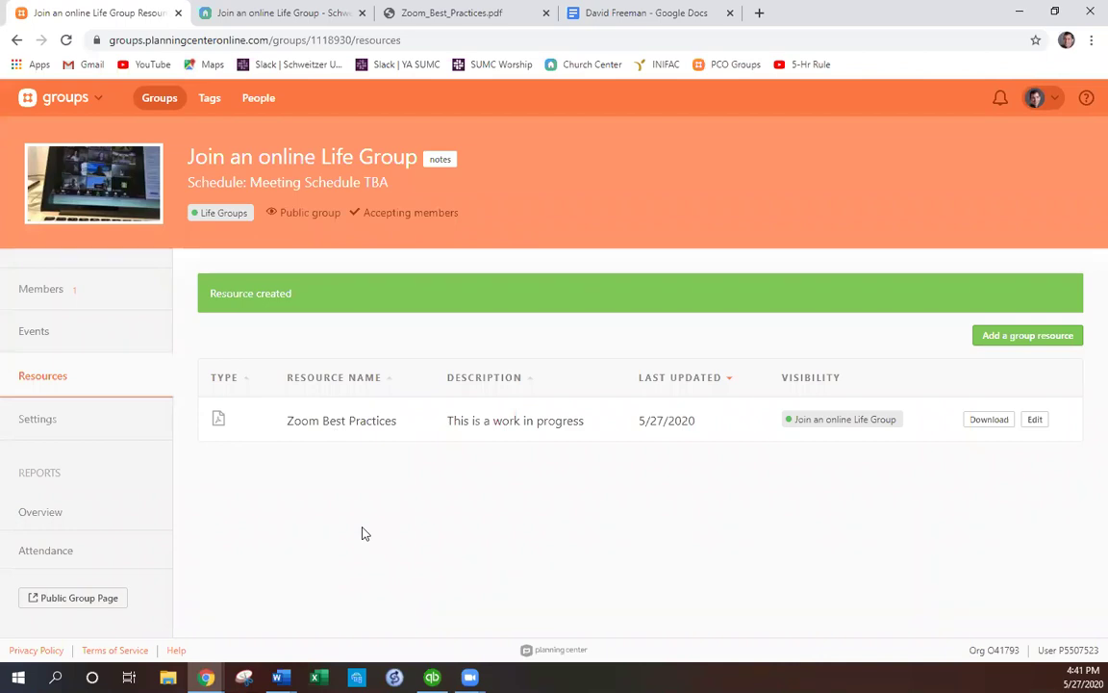
left_click(67, 395)
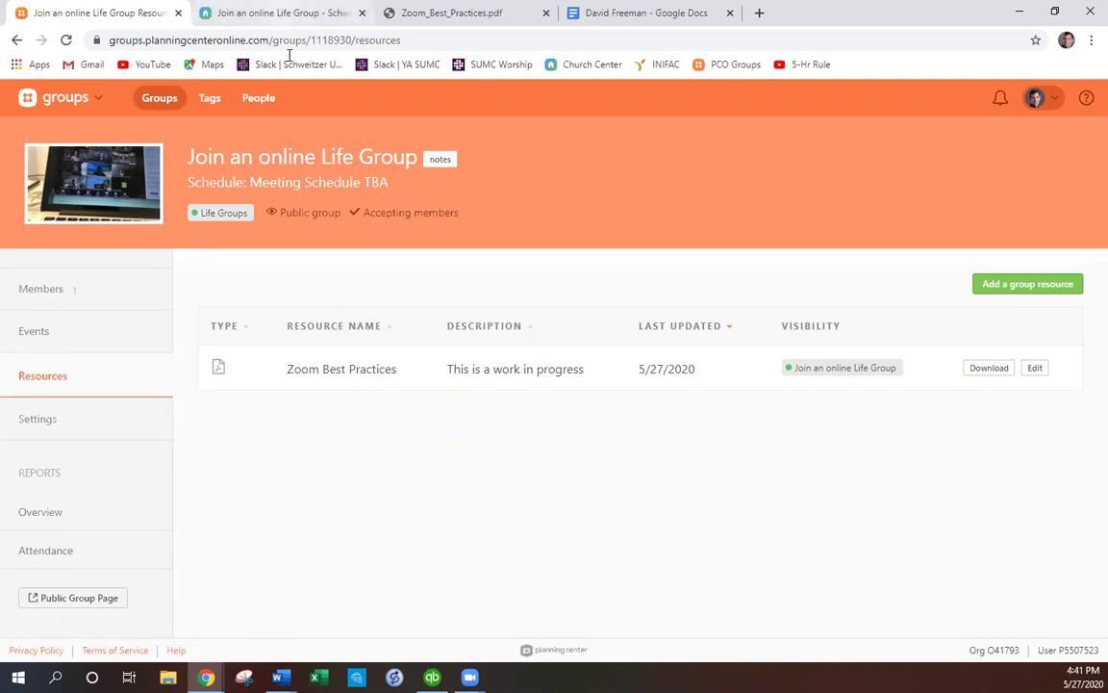
left_click(264, 21)
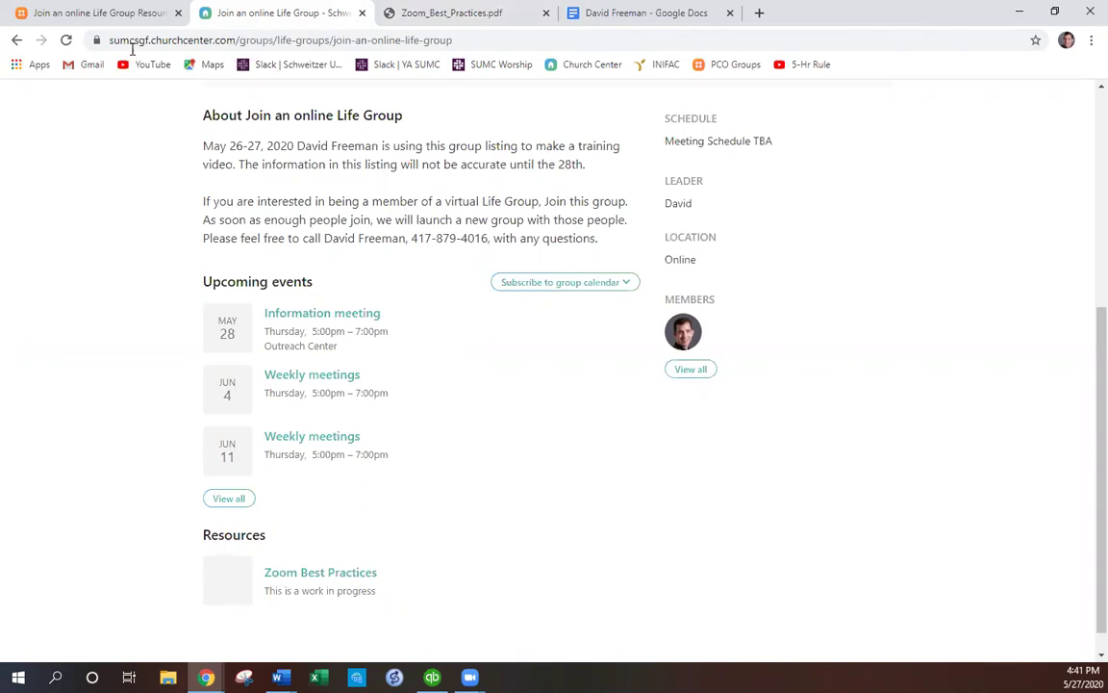
key("ctrl+shift+Tab")
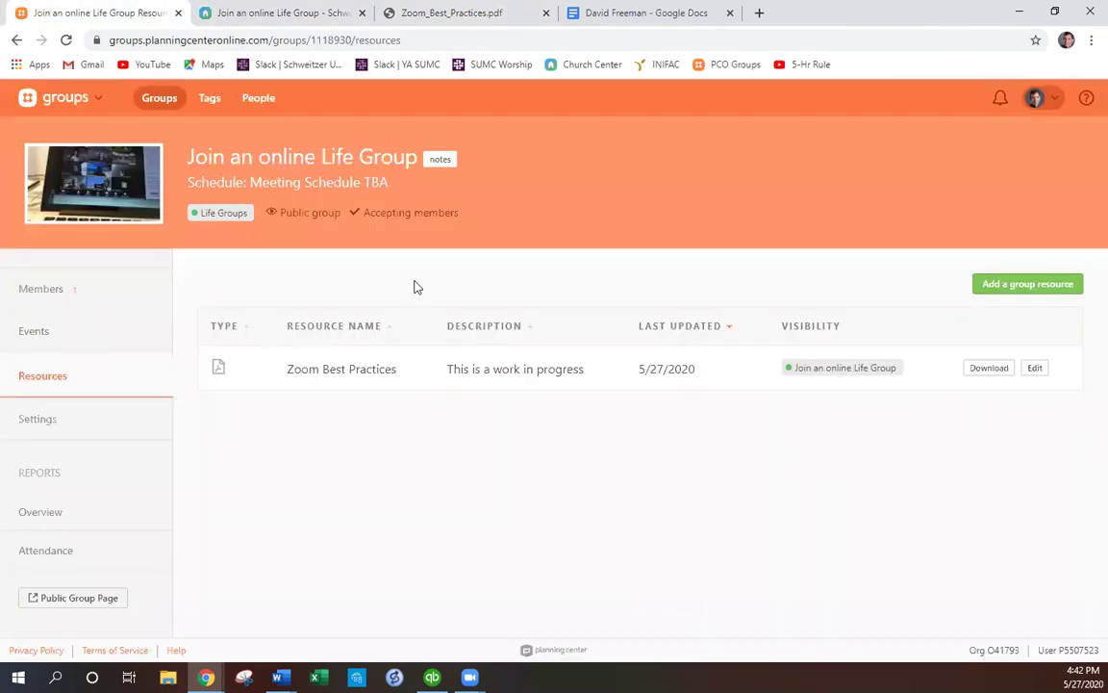